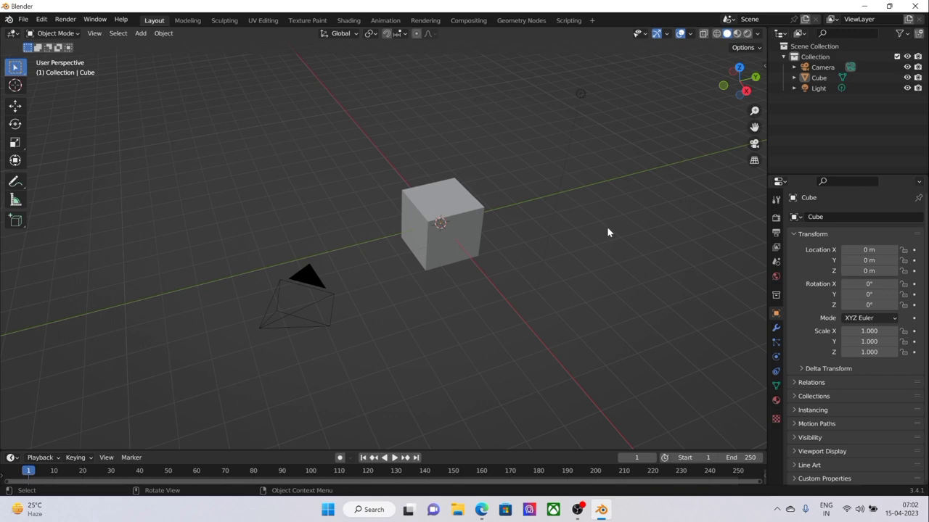
- Orbit around the default cube and box-select it
middle_drag(608, 232, 587, 222)
middle_drag(524, 253, 552, 255)
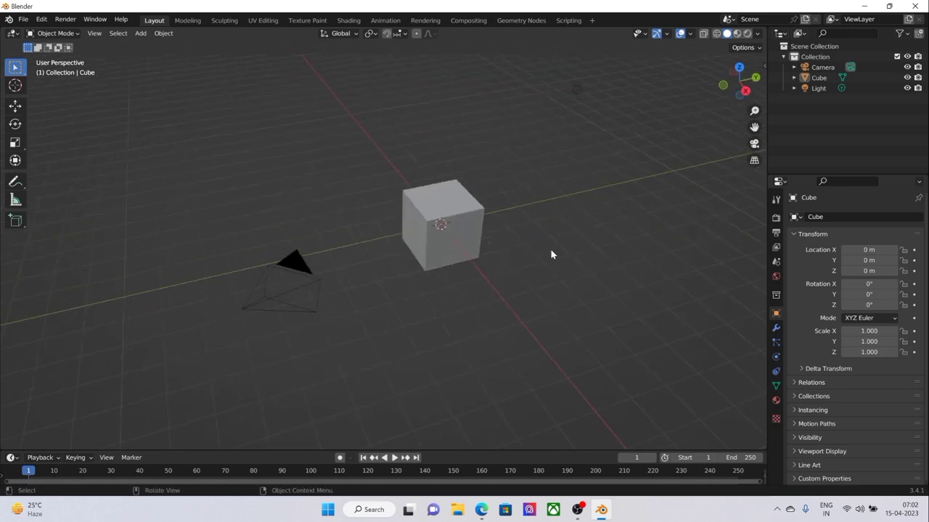
drag(369, 142, 513, 337)
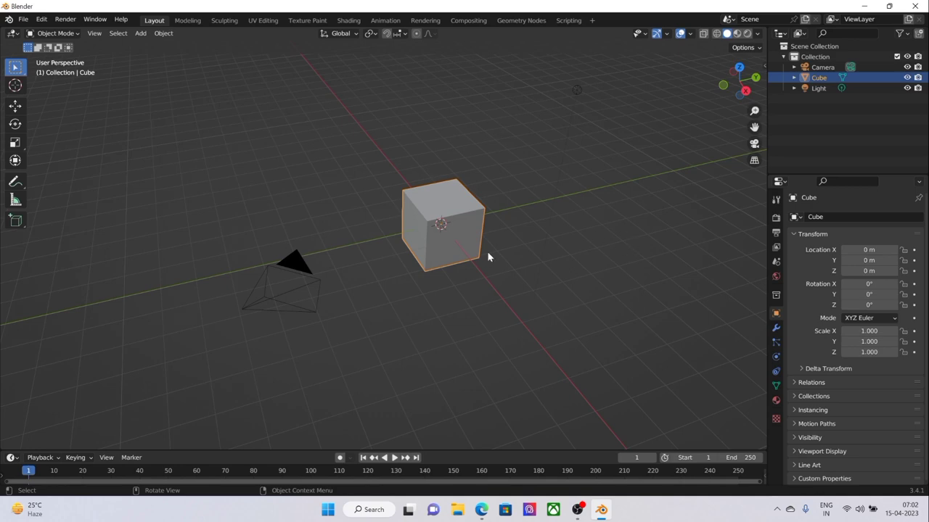
- Change the scene light to an Area light with 500 W power
middle_drag(489, 252, 552, 206)
click(568, 86)
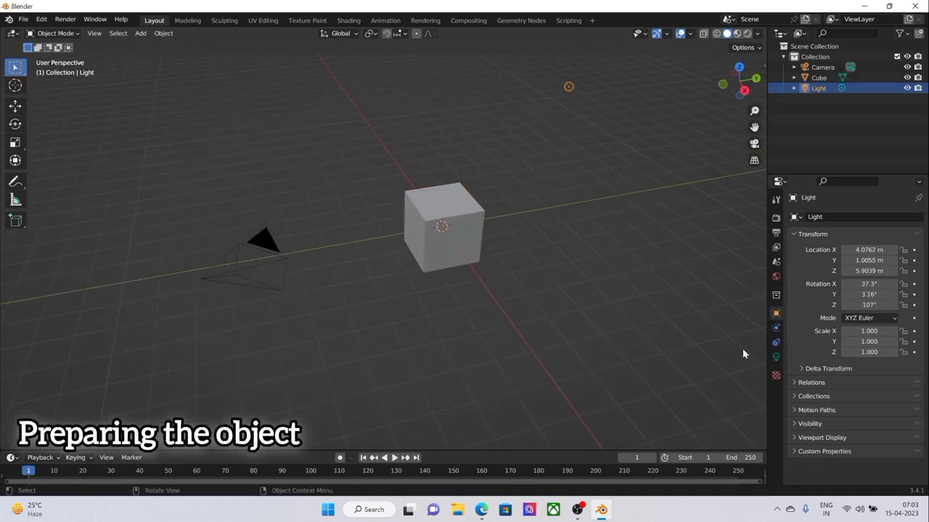
click(776, 357)
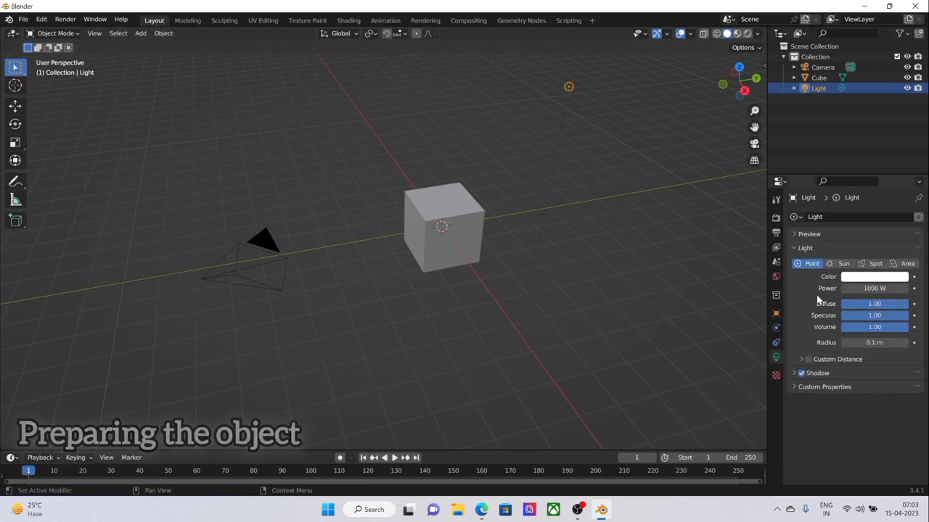
click(907, 263)
click(875, 288)
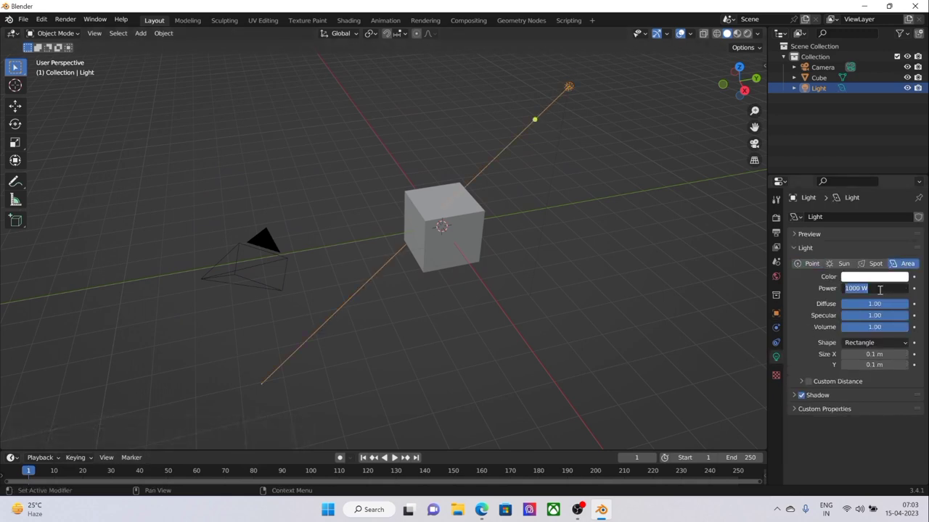
text(500)
key(Return)
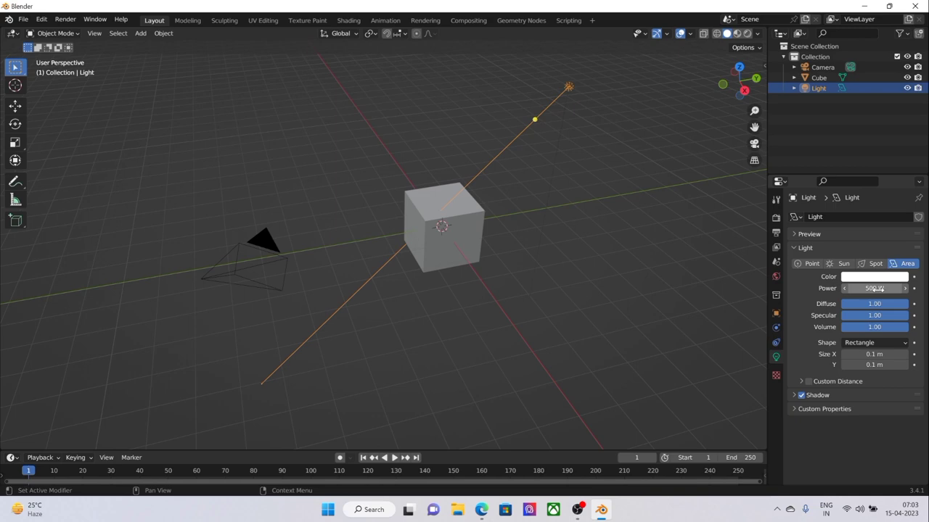
- Select the camera and check how it frames the cube through the camera view
middle_drag(547, 212, 565, 214)
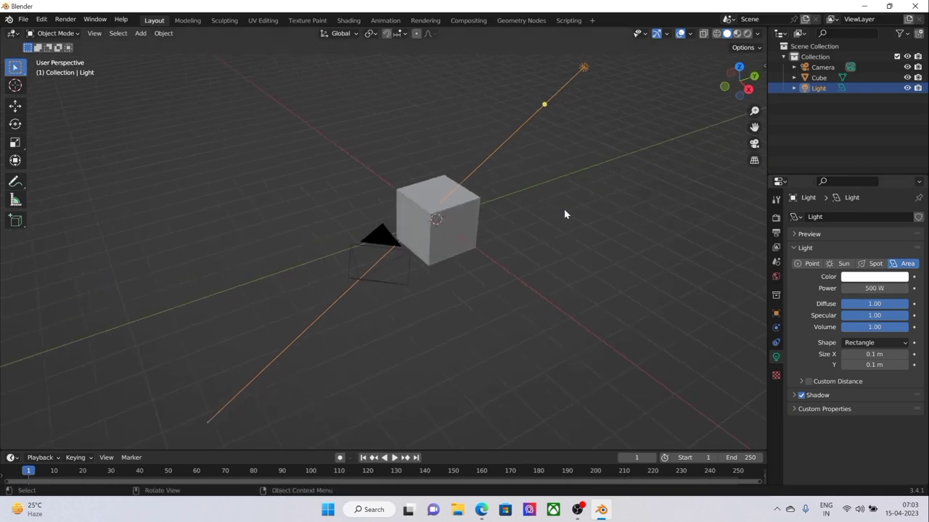
click(382, 236)
middle_drag(382, 236, 470, 236)
key(KP_0)
scroll(470, 240, down, 3)
key(KP_0)
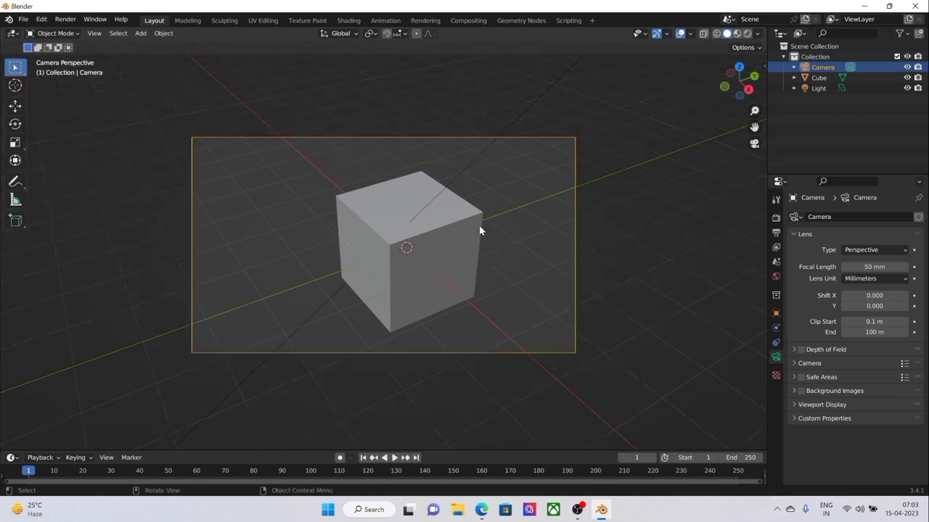
middle_drag(489, 228, 425, 255)
- Delete the cube and add a UV sphere at the scene centre
click(432, 247)
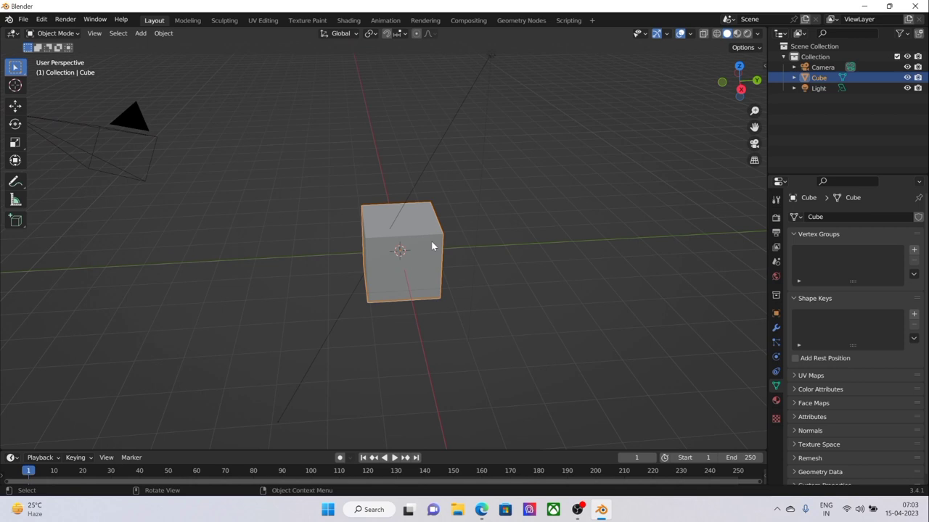
key(Delete)
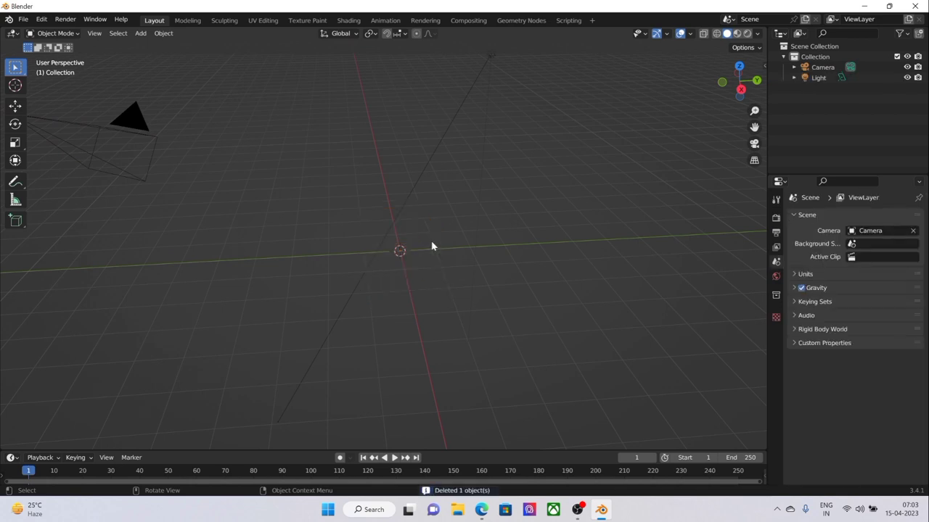
middle_drag(432, 247, 452, 248)
key(shift+a)
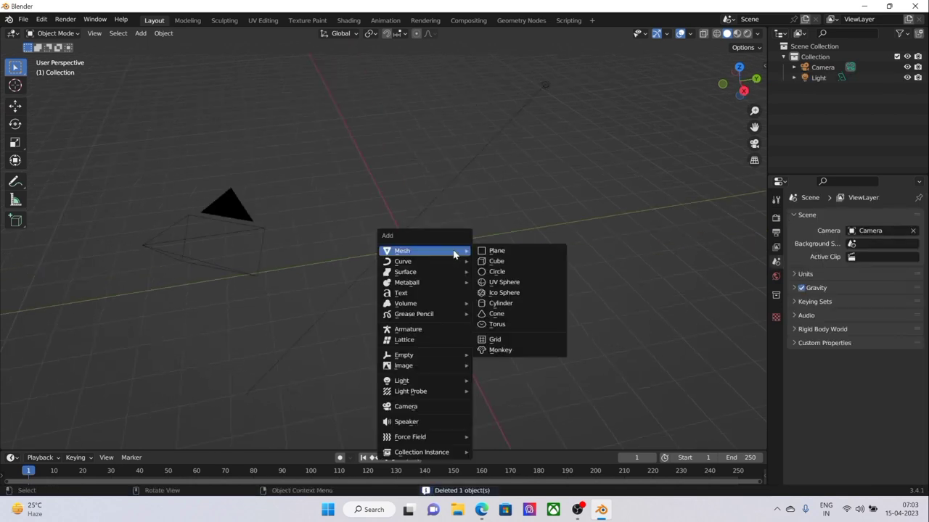
click(510, 283)
mouse_move(435, 246)
middle_down()
mouse_move(414, 246)
mouse_move(429, 246)
middle_up()
scroll(428, 250, up, 3)
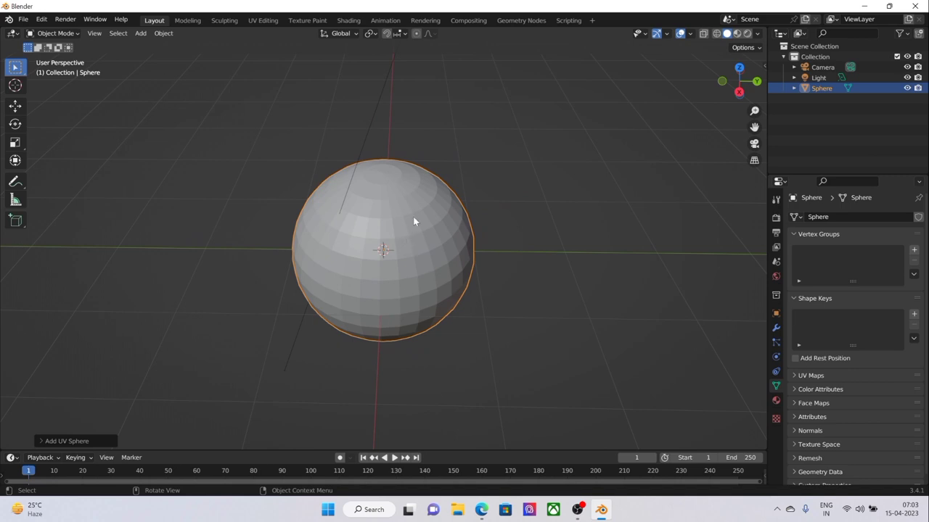
- Add a level-2 Subdivision Surface modifier to the sphere
click(776, 327)
click(834, 217)
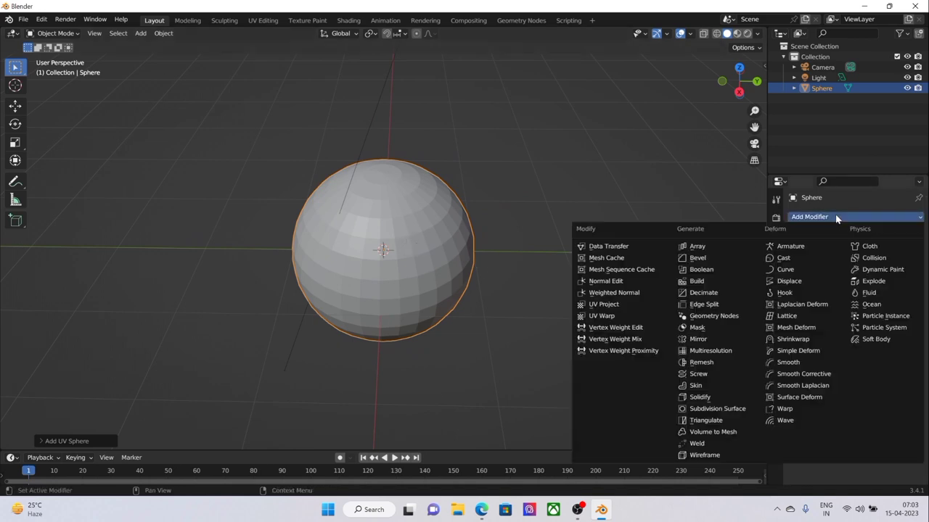
click(717, 410)
middle_drag(538, 300, 595, 300)
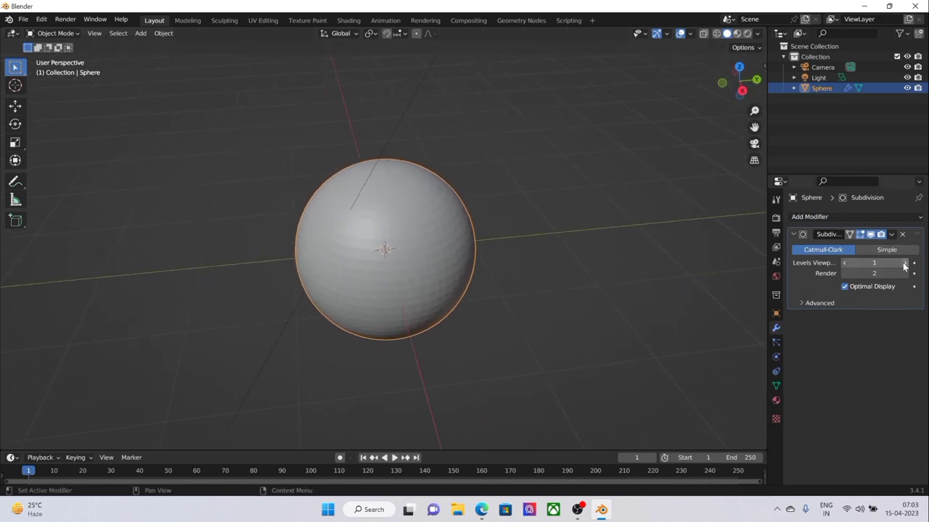
middle_drag(574, 253, 619, 295)
scroll(488, 259, up, 3)
middle_drag(487, 259, 467, 259)
scroll(452, 265, down, 3)
- Shade the sphere smooth
right_click(436, 242)
click(424, 242)
scroll(467, 259, up, 4)
middle_drag(402, 240, 369, 270)
scroll(394, 283, up, 3)
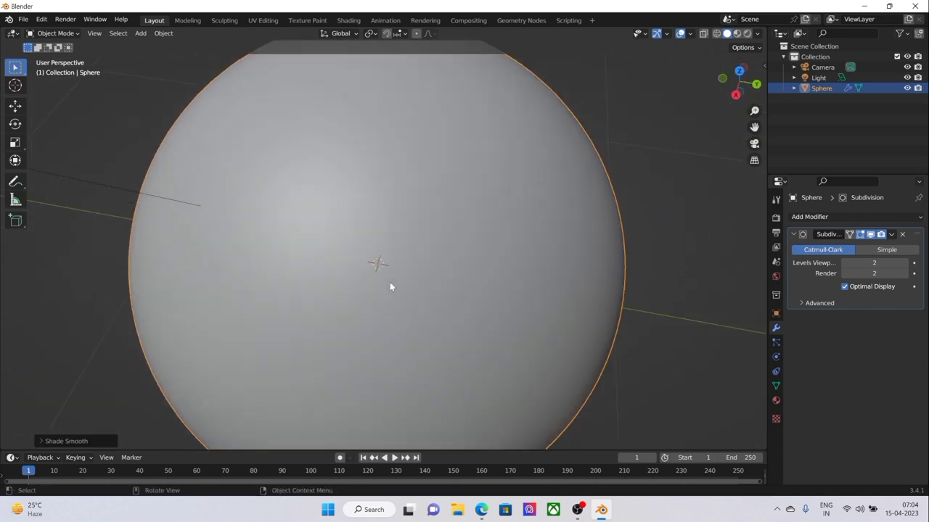
scroll(435, 267, down, 7)
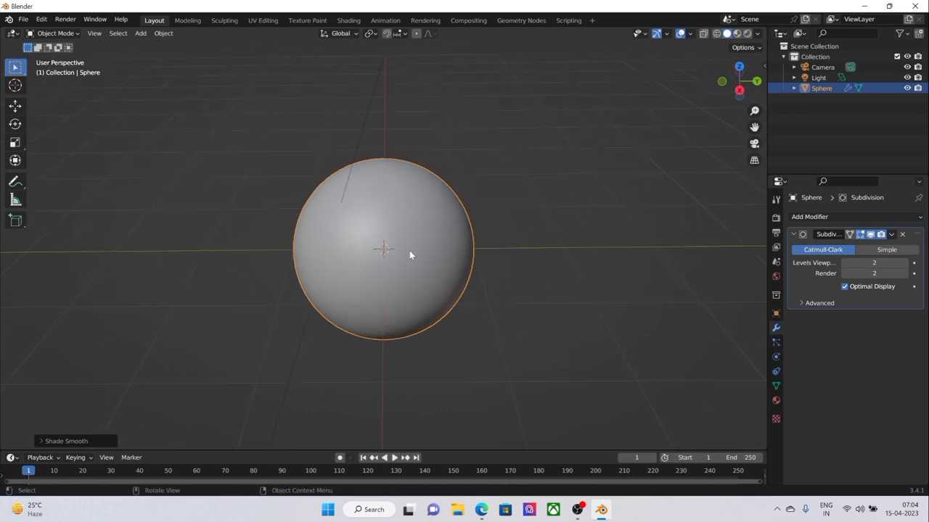
scroll(439, 258, down, 3)
middle_drag(452, 263, 480, 257)
- Bake the subdivision into the mesh with Visual Geometry to Mesh
click(480, 258)
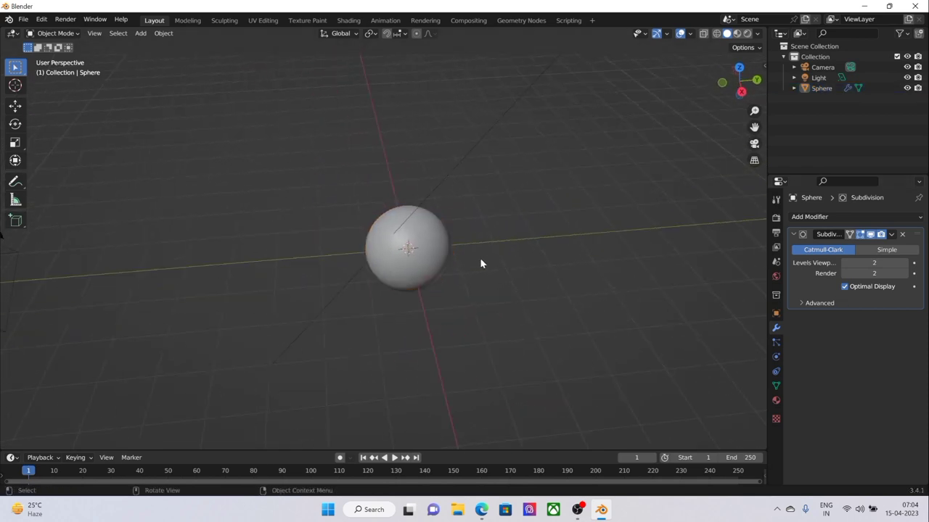
click(439, 254)
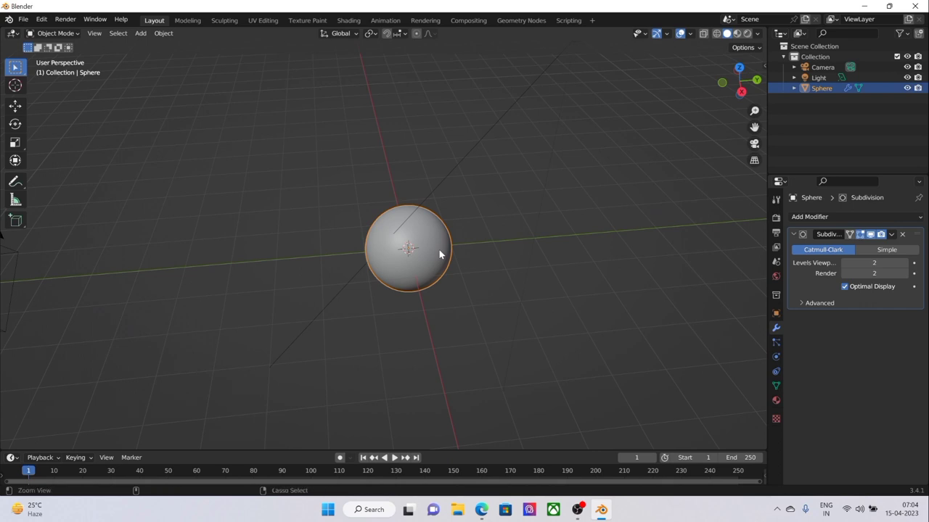
key(ctrl+a)
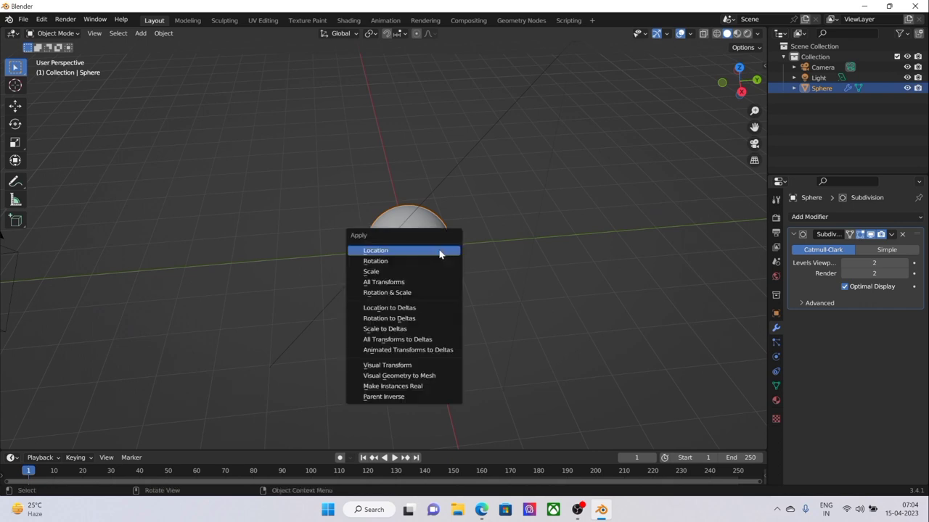
click(419, 376)
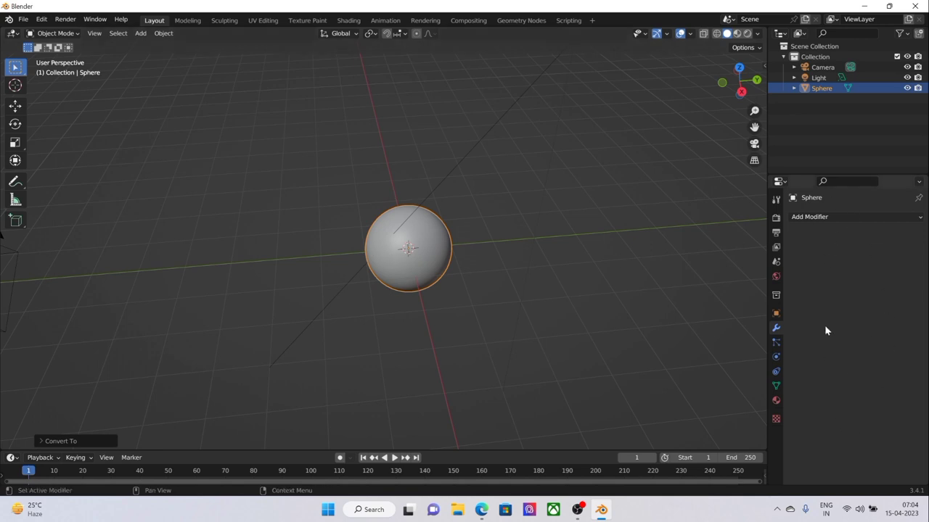
scroll(435, 252, up, 4)
- Inspect the dense subdivided mesh in Edit Mode, then return to Object Mode
key(Tab)
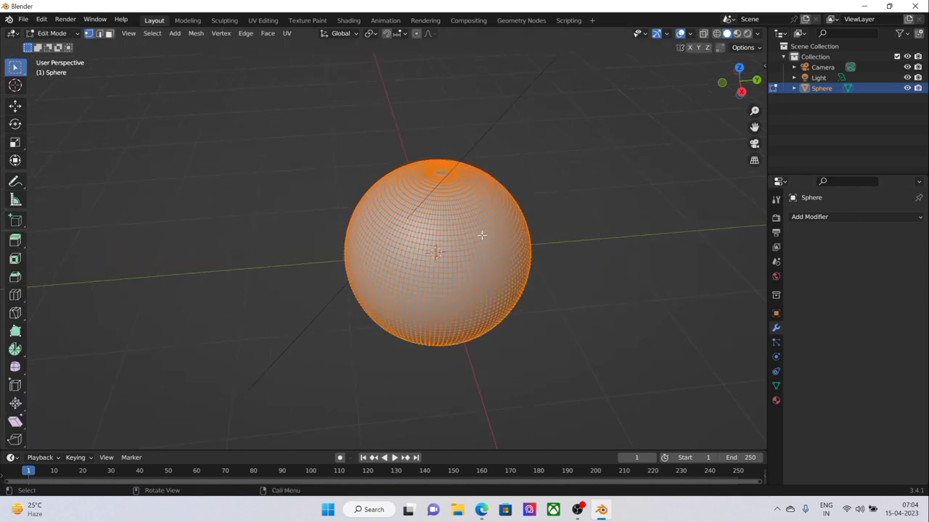
mouse_move(481, 234)
middle_down()
mouse_move(416, 181)
mouse_move(489, 255)
mouse_move(493, 232)
middle_up()
key(Tab)
scroll(473, 232, down, 6)
scroll(448, 250, up, 2)
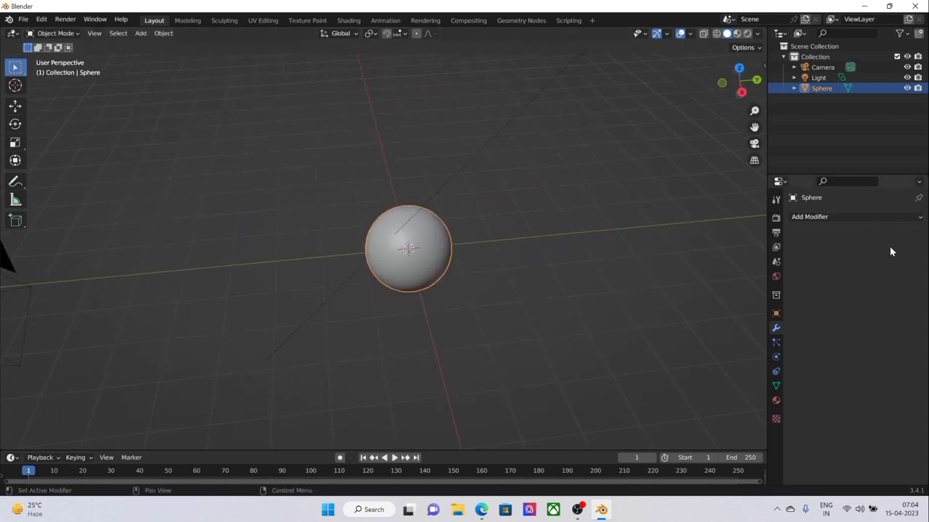
mouse_move(494, 278)
middle_down()
mouse_move(469, 261)
mouse_move(500, 261)
middle_up()
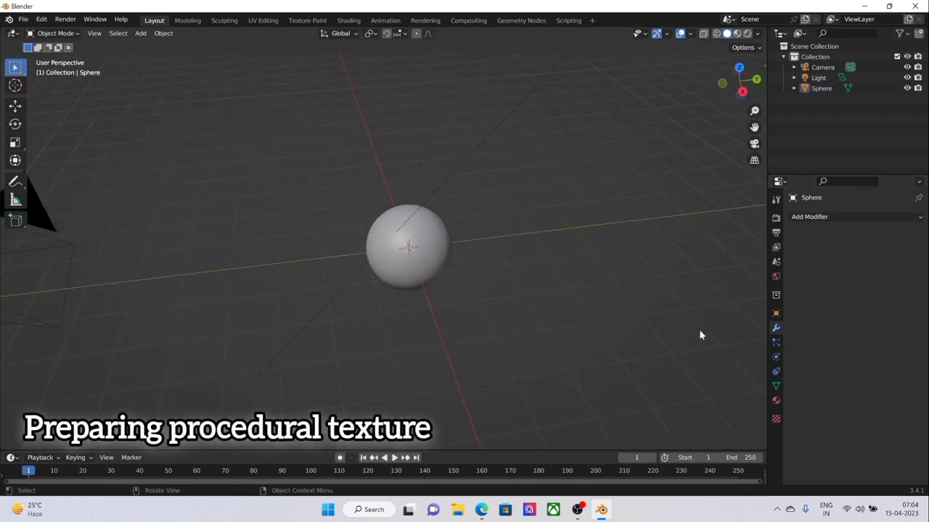
- Add a new material to the sphere and rename it 'SPhere procedural'
click(776, 400)
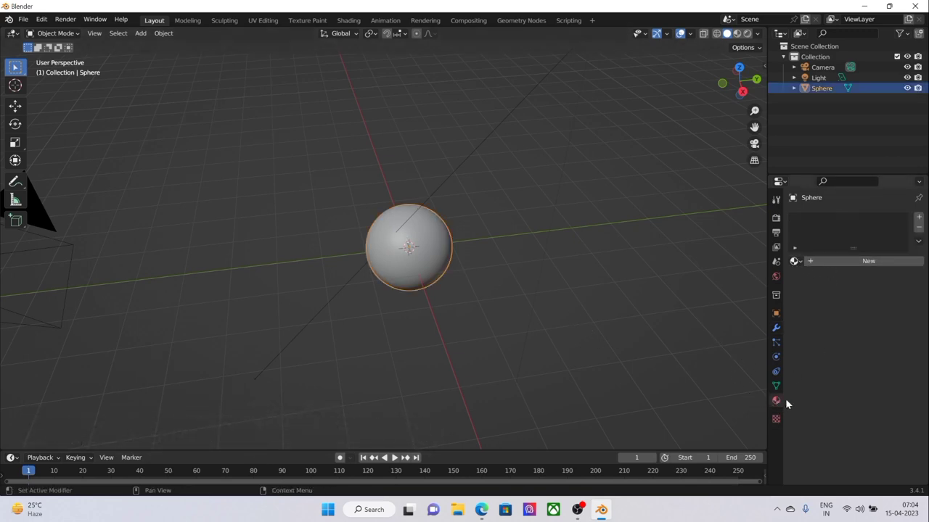
click(832, 264)
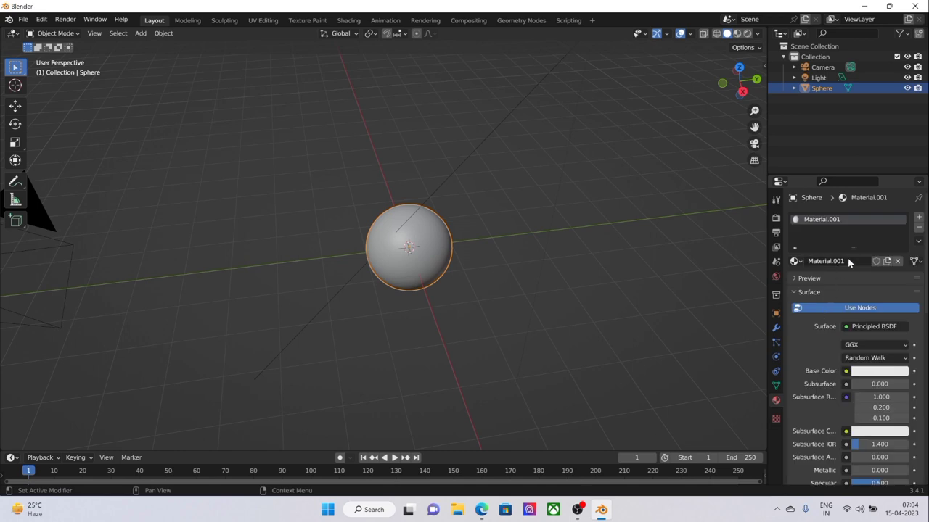
click(847, 261)
text(SPhere procedural)
key(Return)
scroll(819, 318, down, 4)
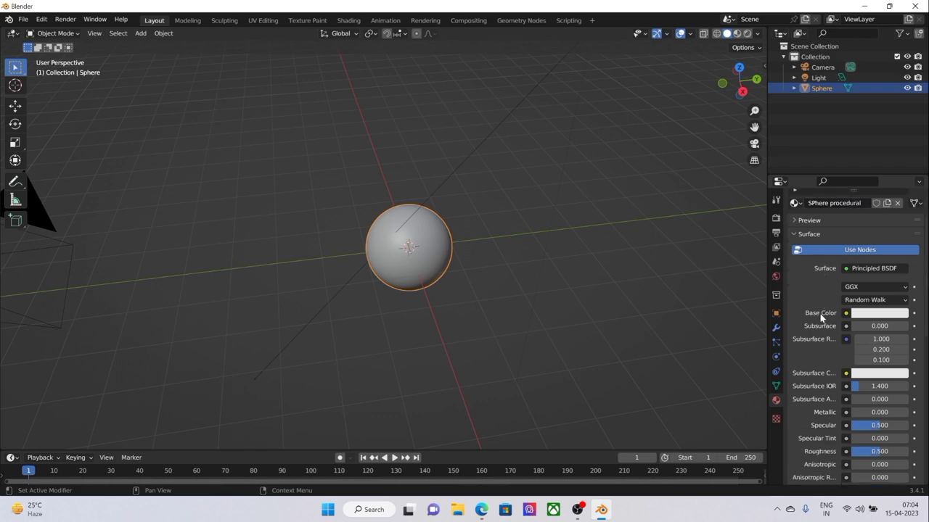
scroll(820, 313, up, 3)
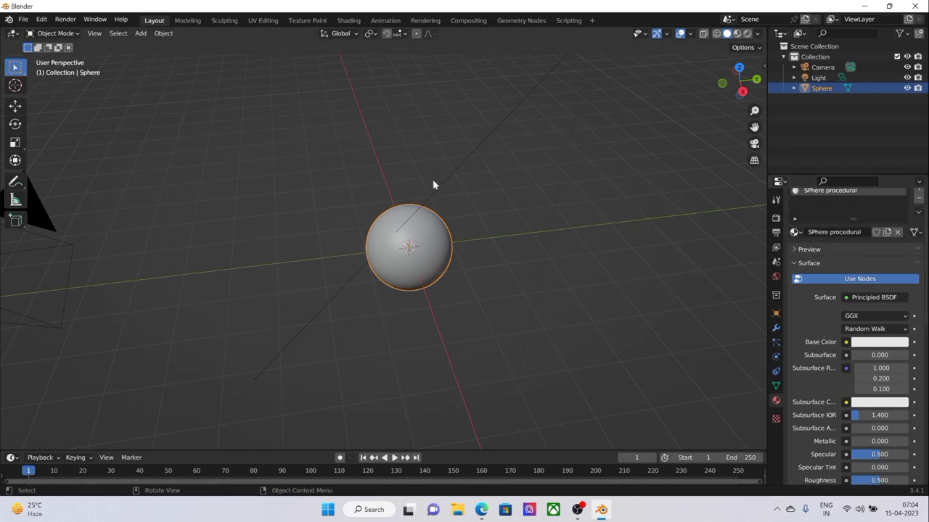
- In the Shading workspace, render the sphere through the camera and frame the BSDF and Output nodes
click(354, 23)
middle_drag(384, 109, 407, 142)
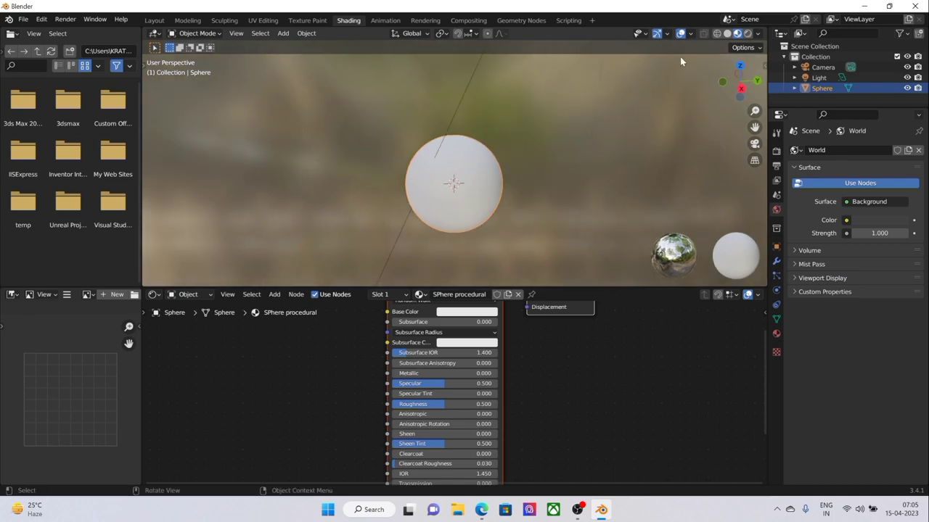
click(747, 34)
mouse_move(506, 171)
middle_down()
mouse_move(430, 176)
mouse_move(509, 185)
mouse_move(463, 190)
middle_up()
key(KP_0)
key(KP_0)
key(KP_0)
scroll(465, 194, up, 3)
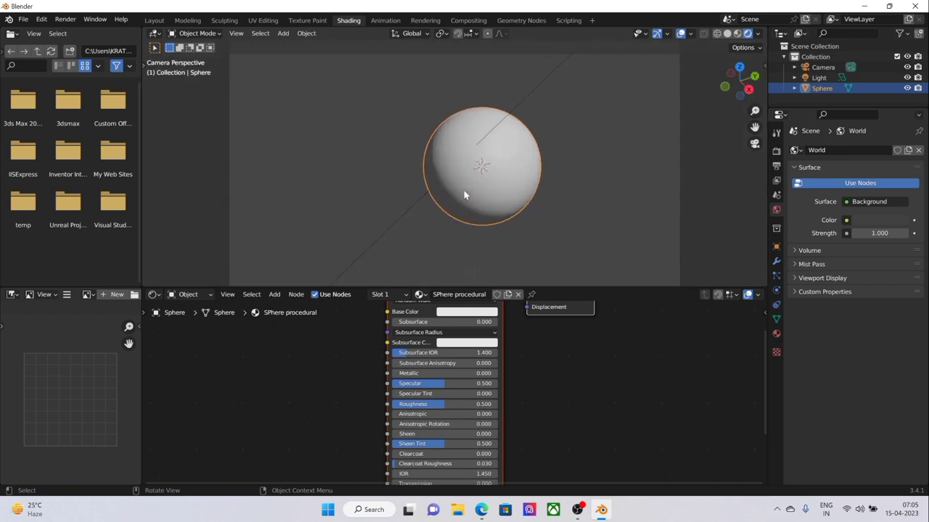
scroll(472, 336, down, 3)
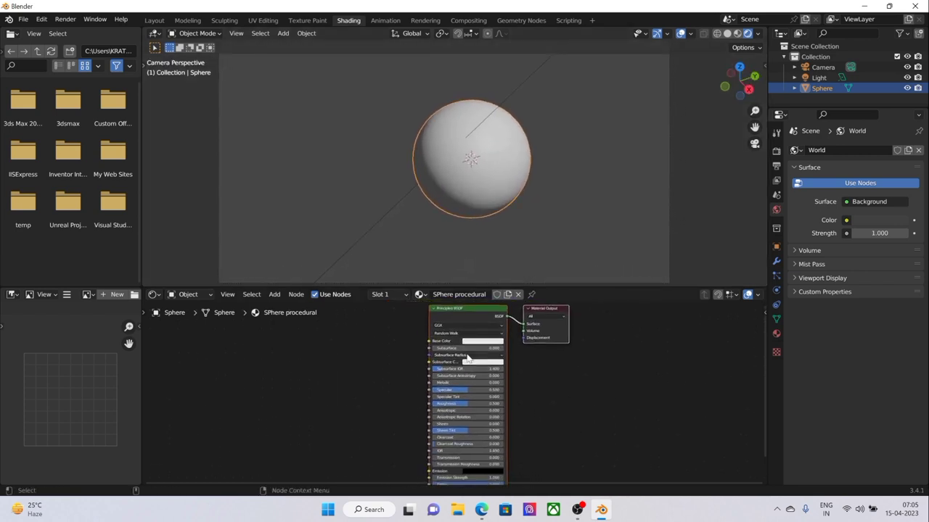
drag(479, 308, 487, 308)
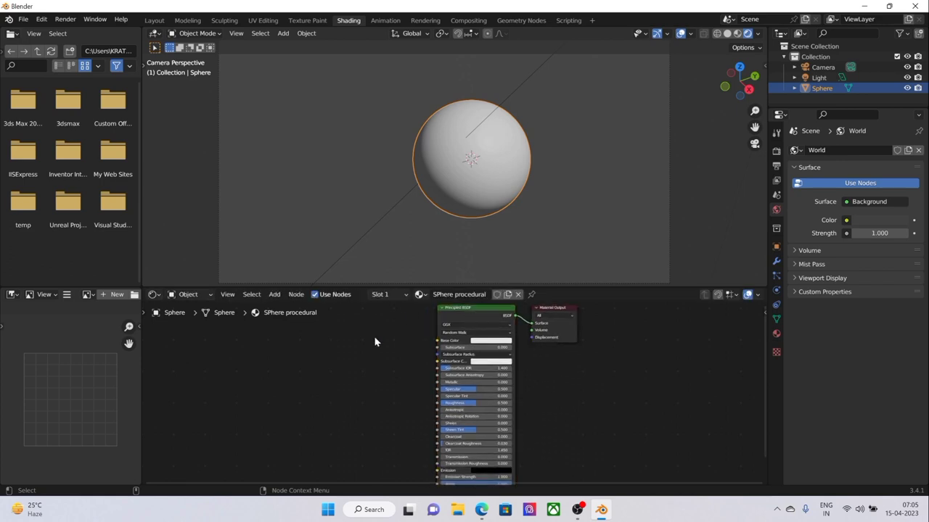
middle_drag(373, 336, 405, 343)
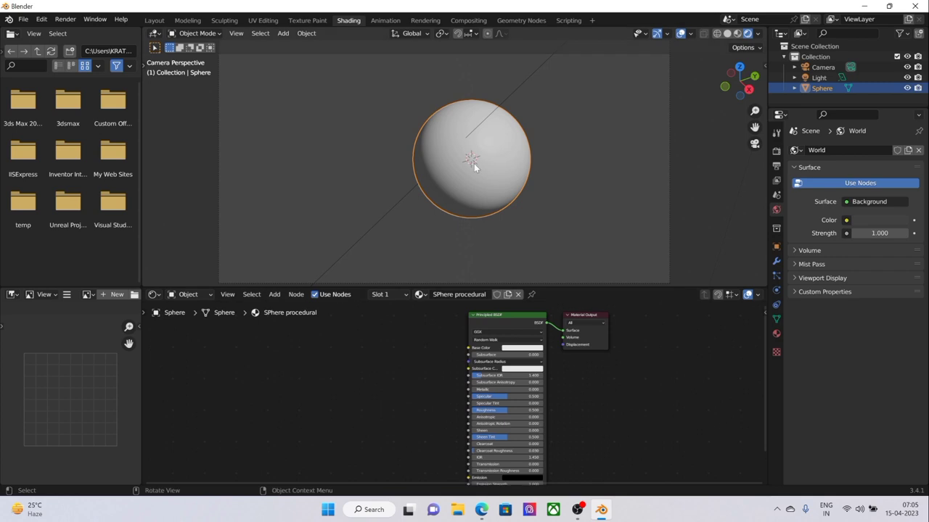
- Add a ColorRamp node to the left of the Principled BSDF
key(shift+a)
click(386, 357)
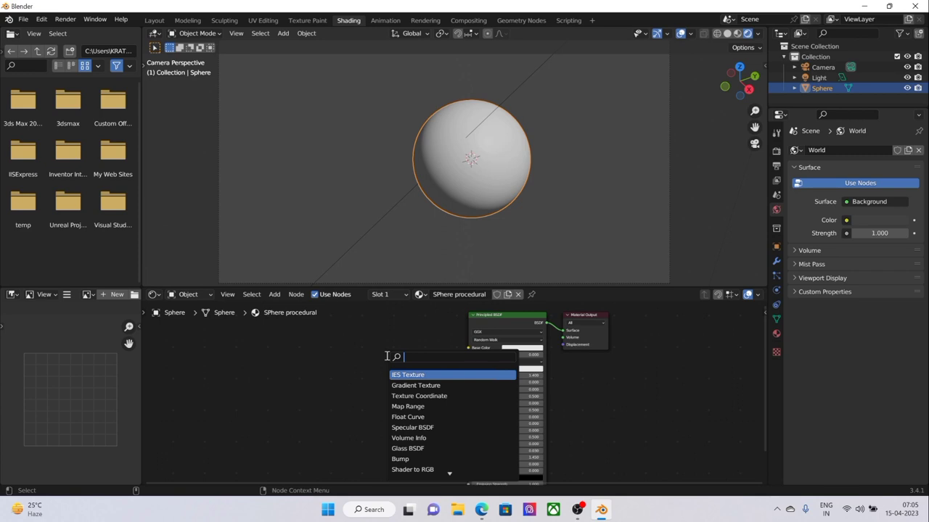
text(color)
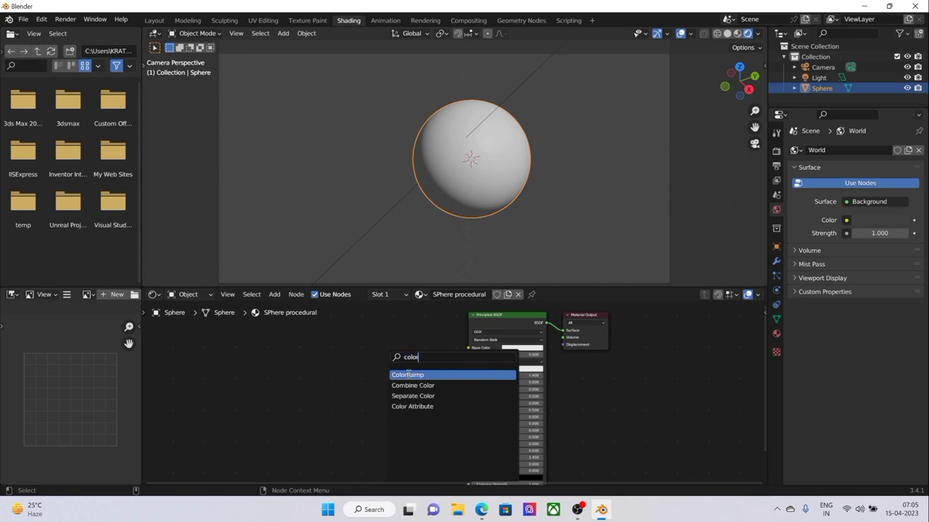
key(Return)
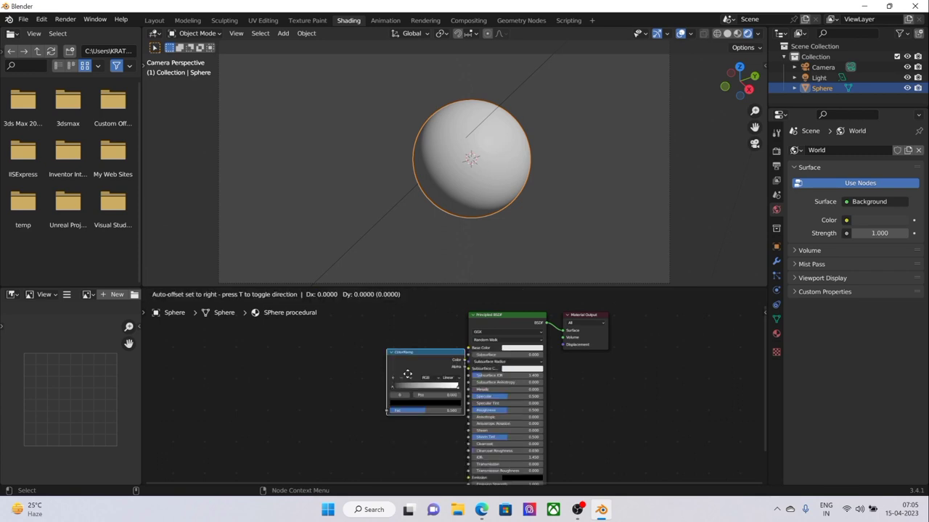
click(307, 369)
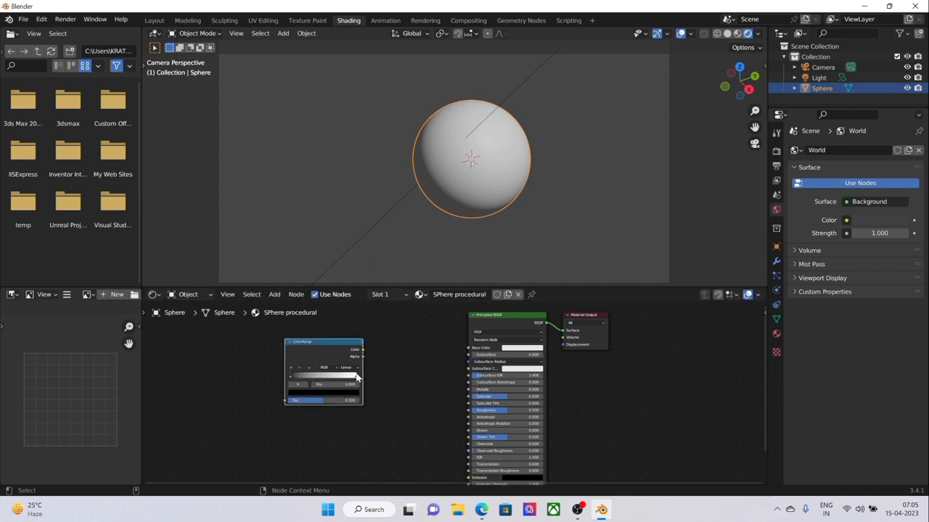
- Give the ramp three stops: pure blue left, purple-blue middle, cyan right
click(292, 369)
click(356, 377)
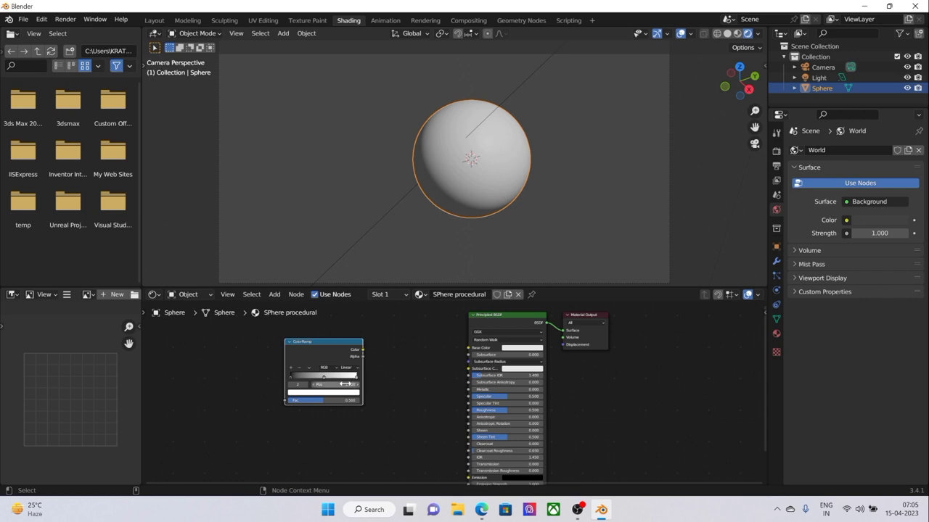
click(354, 392)
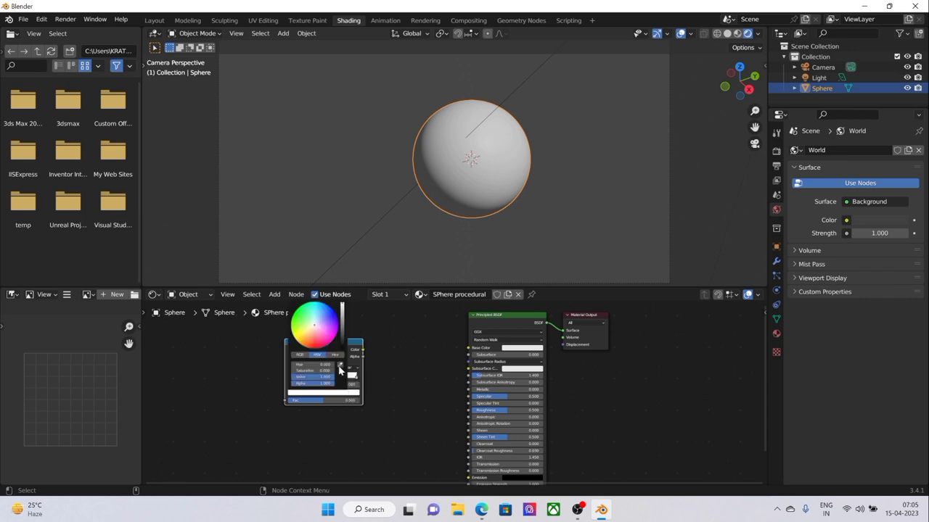
drag(323, 324, 314, 309)
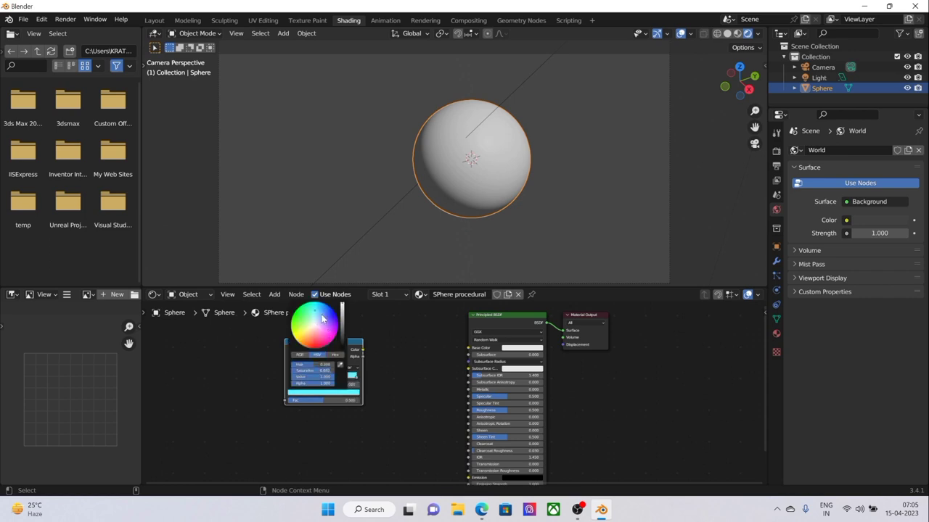
click(324, 378)
click(328, 394)
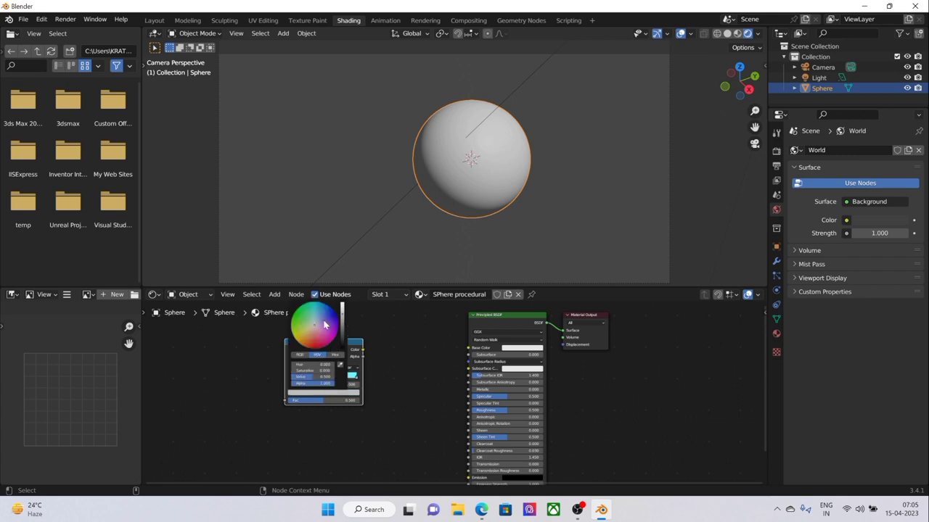
click(343, 328)
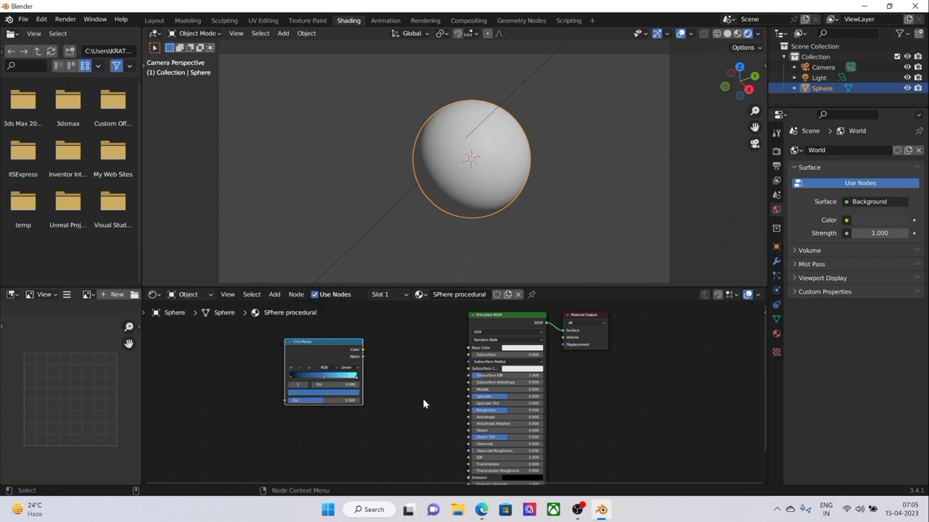
click(291, 378)
click(305, 393)
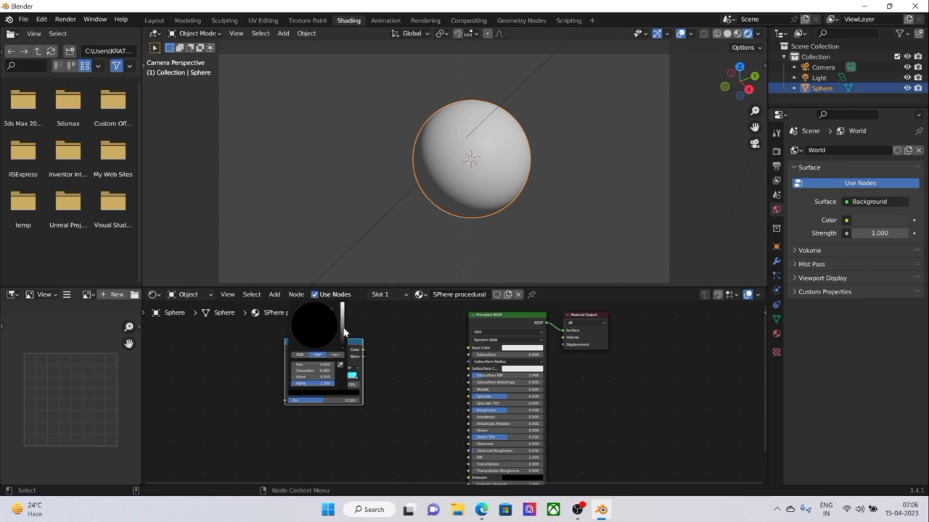
drag(342, 333, 342, 305)
click(335, 318)
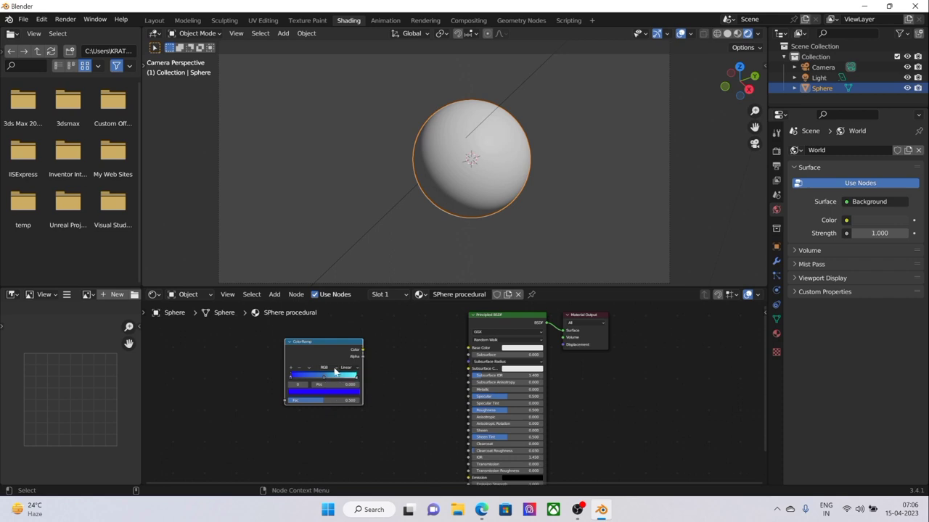
- Add a Noise Texture node to the left of the ColorRamp
drag(330, 355, 323, 354)
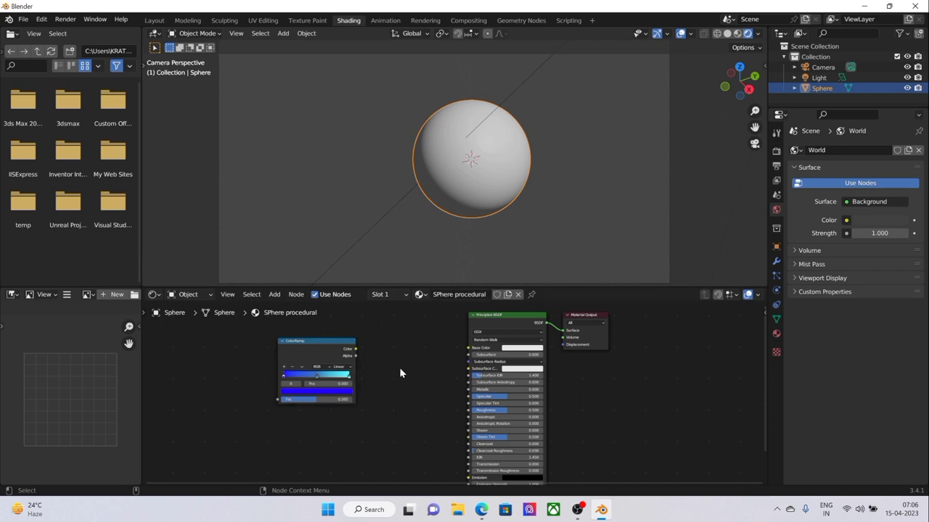
key(shift+a)
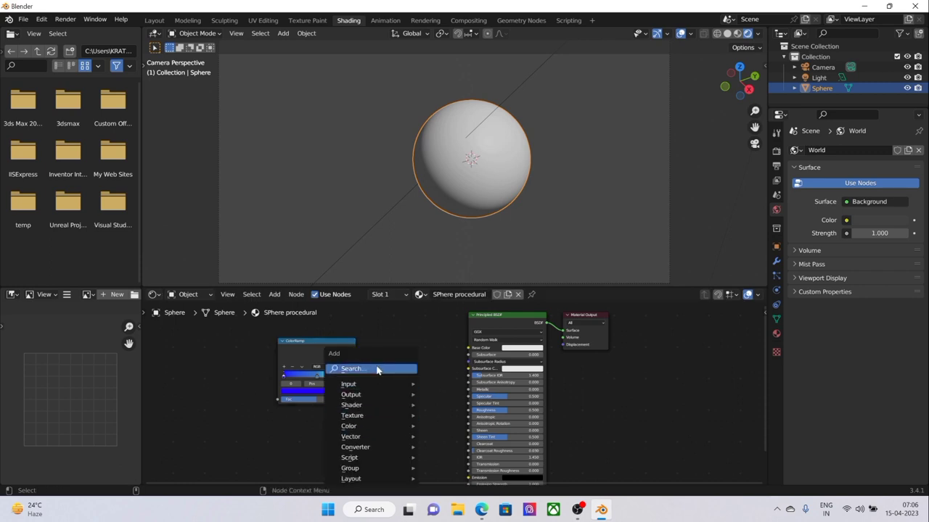
click(377, 370)
text(noise)
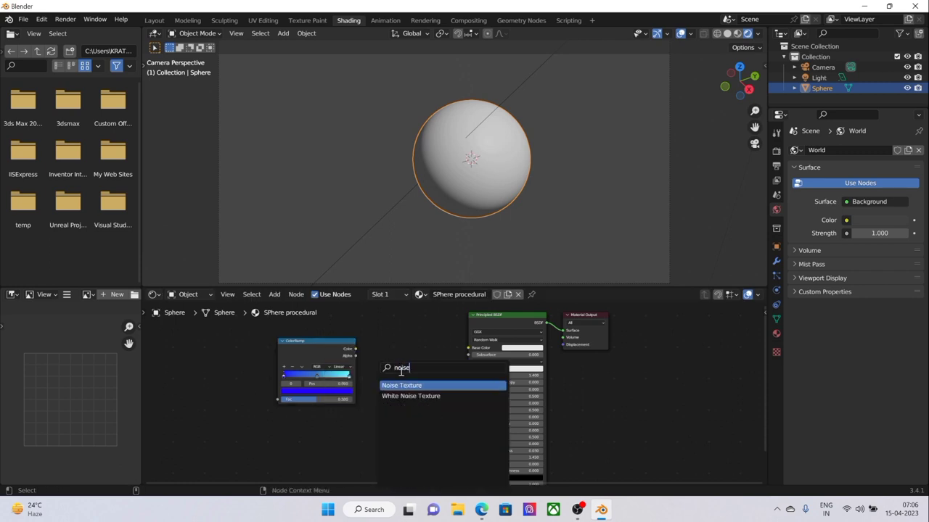
click(407, 386)
click(240, 383)
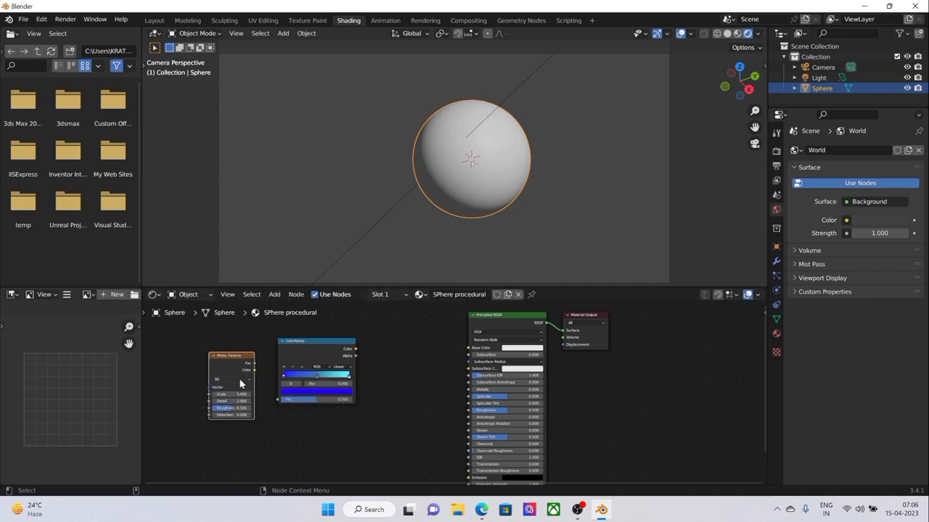
- Link Noise Fac to ColorRamp Fac and ramp Color to Base Color, moving the middle stop to 0.415
drag(255, 363, 273, 398)
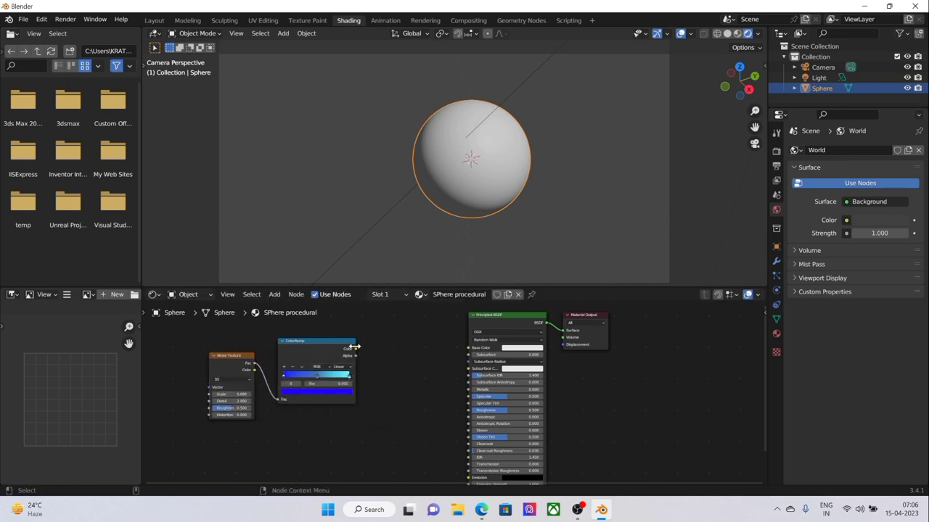
drag(355, 347, 468, 350)
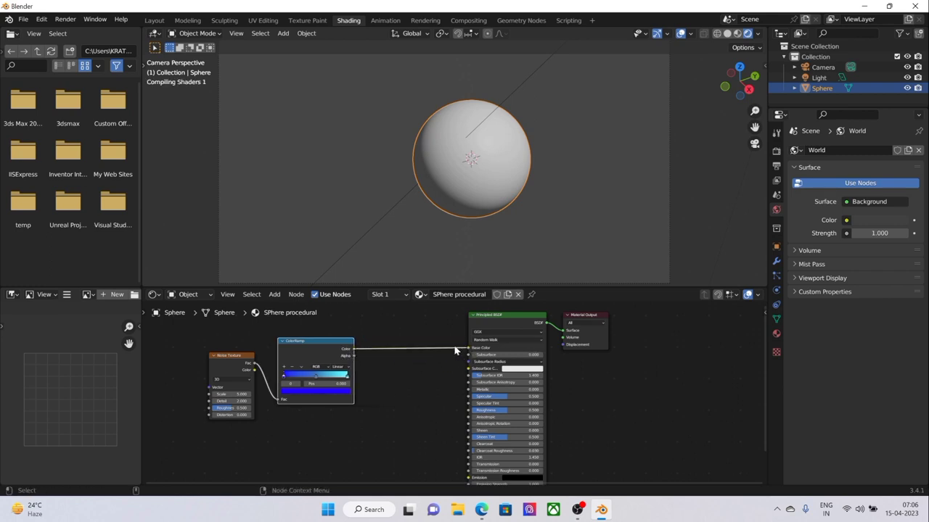
middle_drag(556, 163, 475, 210)
scroll(481, 187, up, 6)
scroll(475, 209, down, 2)
drag(317, 379, 310, 383)
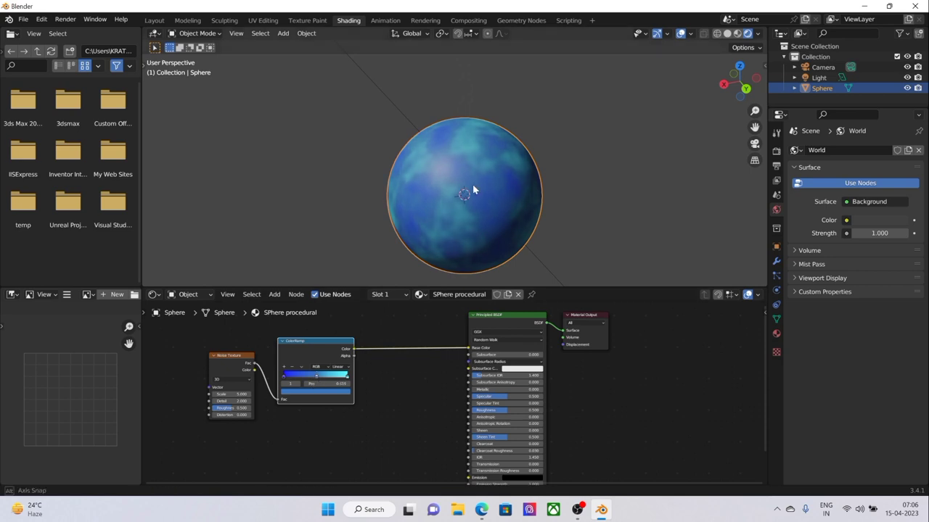
middle_drag(474, 188, 526, 153)
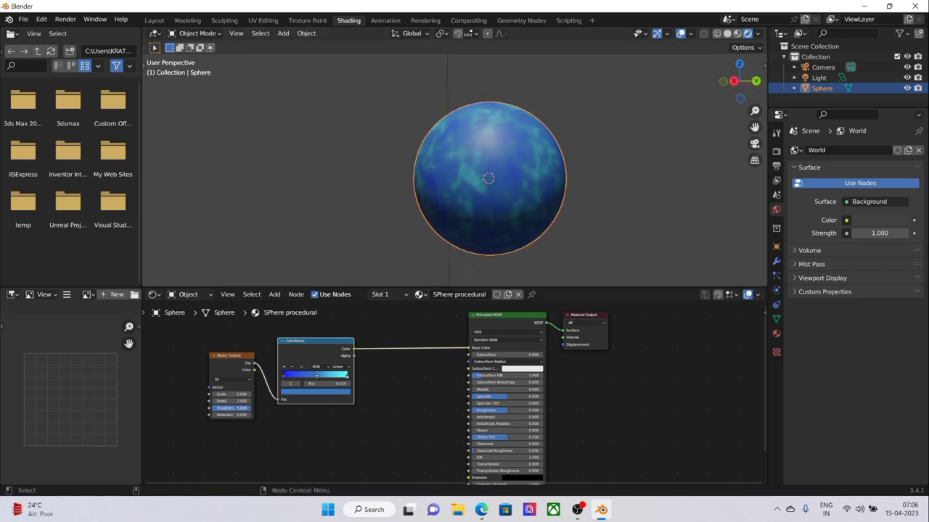
- Set the noise Scale to 20 and Detail to 5
mouse_move(230, 394)
mouse_down()
mouse_move(258, 394)
mouse_move(225, 394)
mouse_up()
click(226, 394)
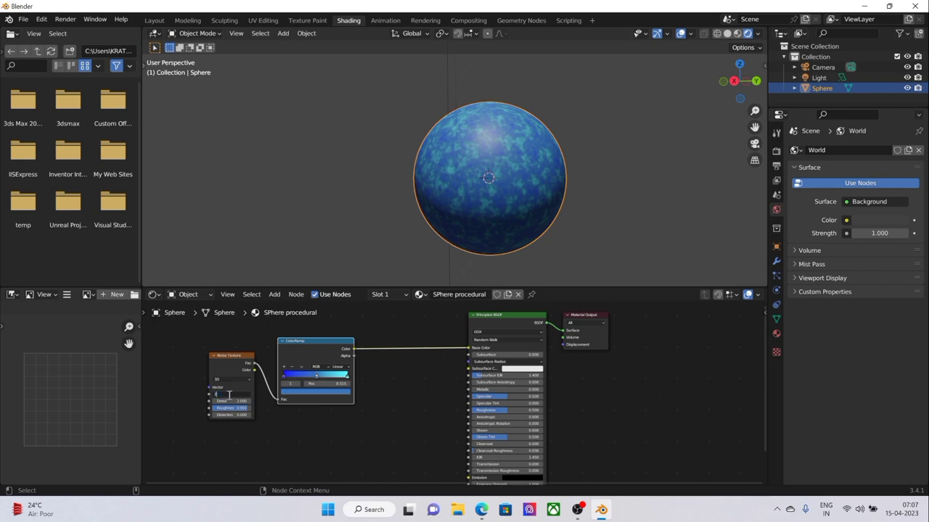
text(20)
key(Return)
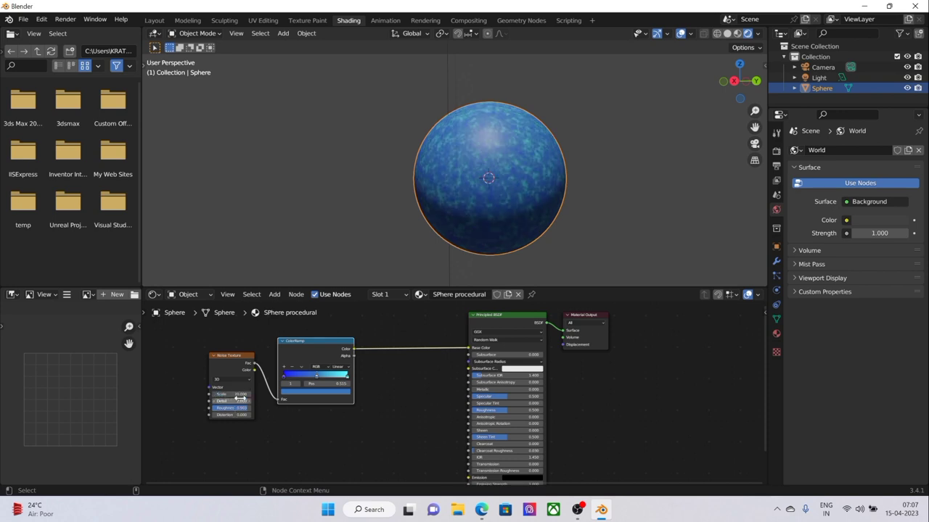
click(240, 399)
text(5)
key(Return)
- Lower the noise Detail back to 2 and inspect the mottled blue sphere
middle_drag(425, 254, 481, 201)
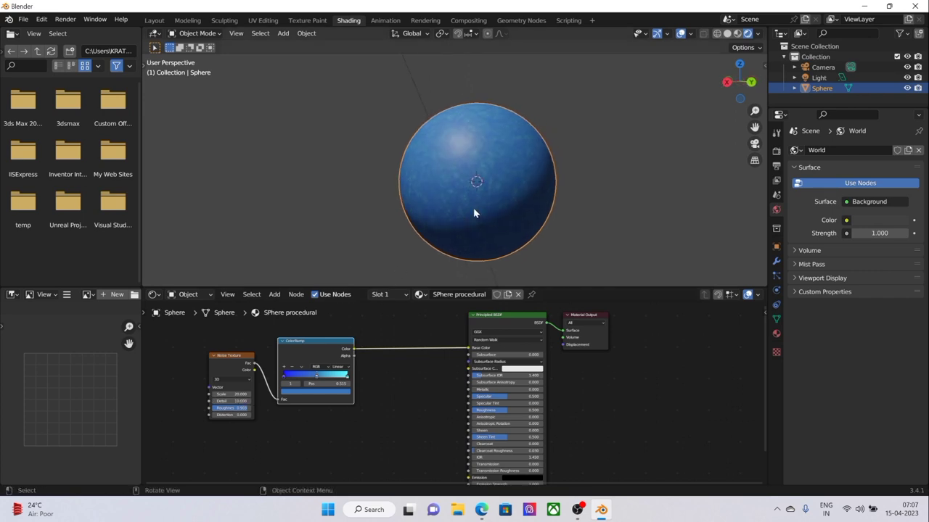
scroll(510, 232, up, 3)
mouse_move(510, 232)
middle_down()
mouse_move(550, 208)
mouse_move(530, 225)
middle_up()
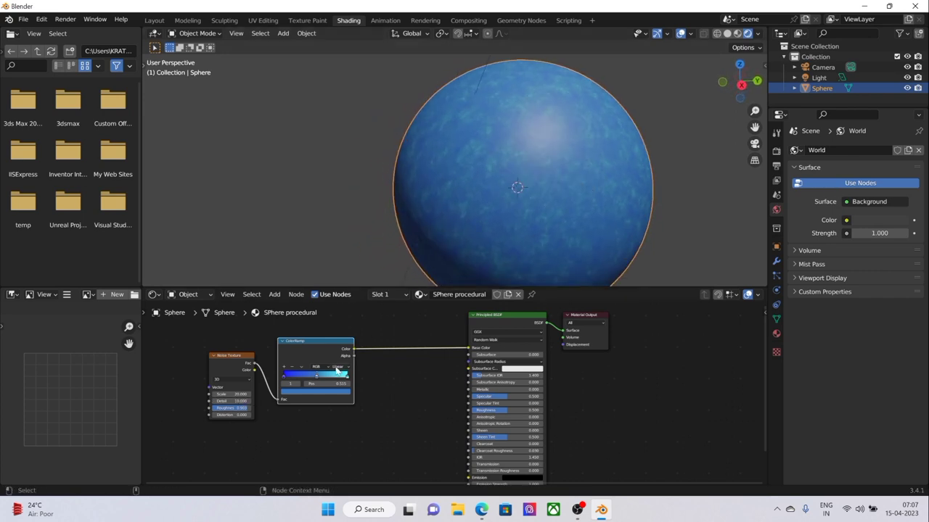
click(244, 402)
text(2)
key(Return)
mouse_move(526, 243)
middle_down()
mouse_move(524, 182)
mouse_move(542, 155)
mouse_move(510, 135)
mouse_move(549, 155)
mouse_move(541, 165)
mouse_move(443, 168)
mouse_move(595, 228)
mouse_move(632, 164)
mouse_move(529, 151)
mouse_move(508, 189)
middle_up()
scroll(508, 189, down, 2)
middle_drag(460, 142, 483, 149)
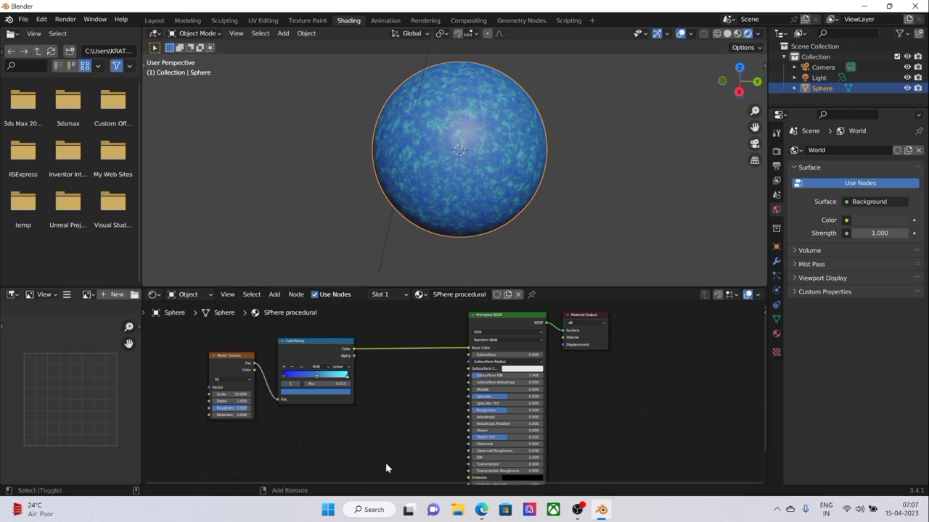
- Add a Bump node to the shader graph
key(shift+a)
click(388, 375)
text(bump)
click(415, 386)
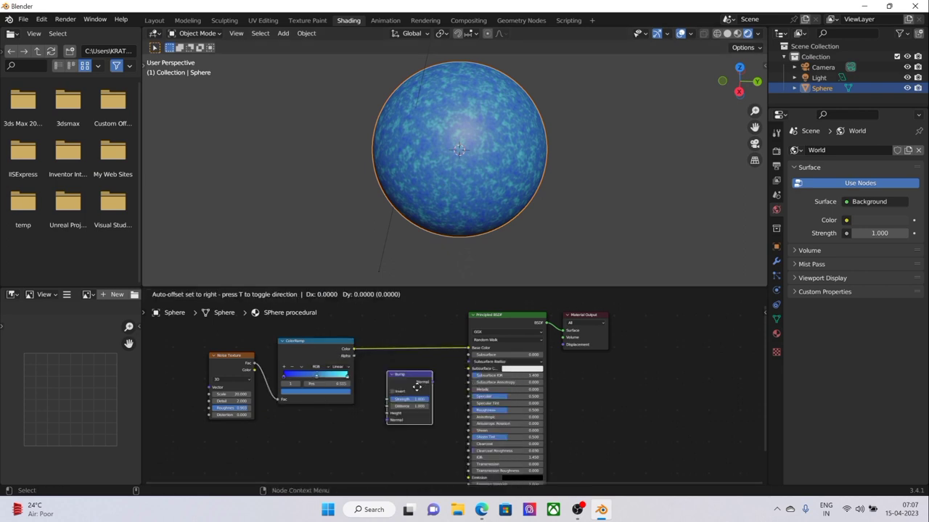
click(448, 424)
middle_drag(452, 421, 427, 344)
drag(403, 339, 391, 372)
- Connect the Bump Normal to the shader's Normal input and set Strength to 1.000
shift+scroll(403, 379, down, 2)
scroll(403, 379, up, 2)
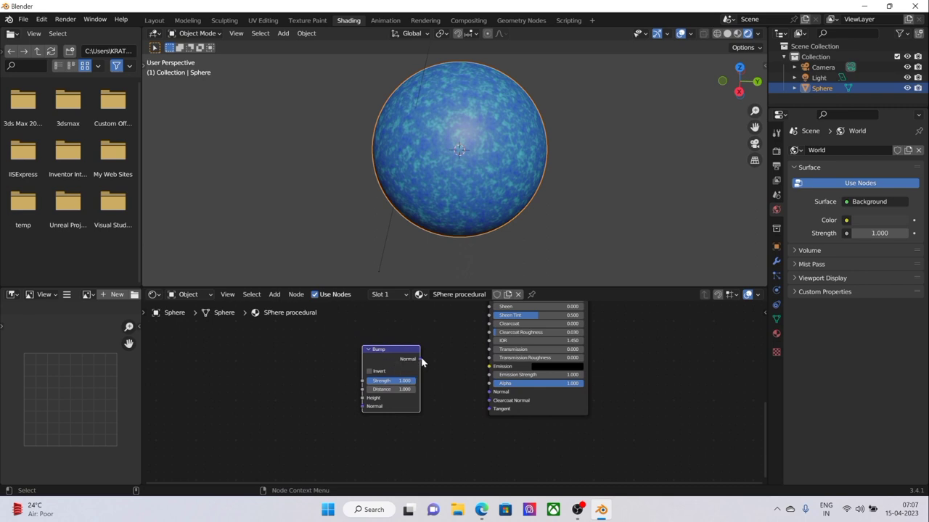
drag(419, 358, 489, 392)
drag(384, 380, 421, 381)
middle_drag(583, 93, 490, 166)
drag(392, 381, 421, 381)
- Add a second Noise Texture and feed it into the Bump Height input
key(shift+a)
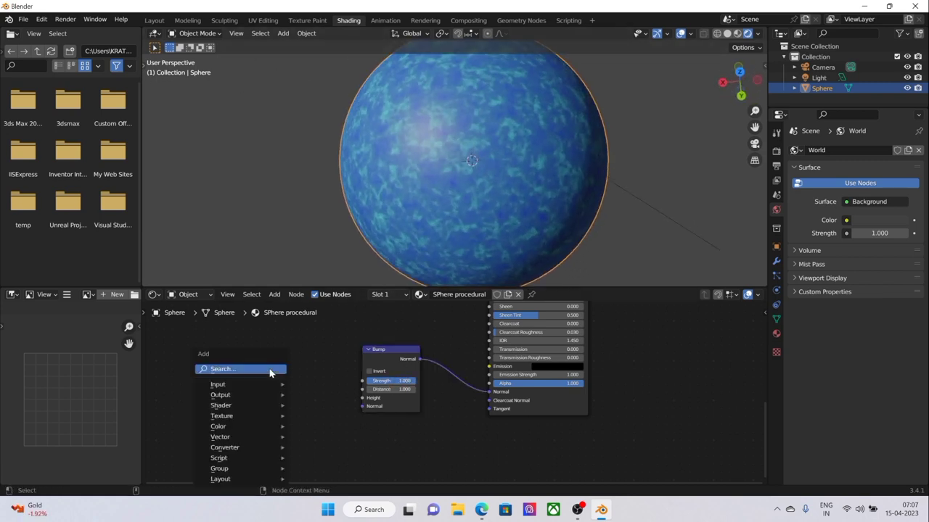
click(270, 369)
text(noise)
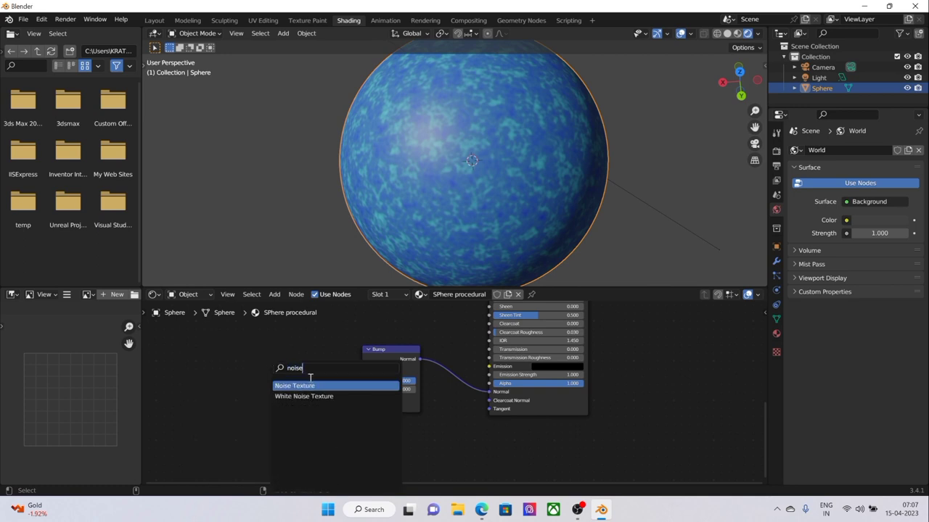
click(315, 385)
click(314, 383)
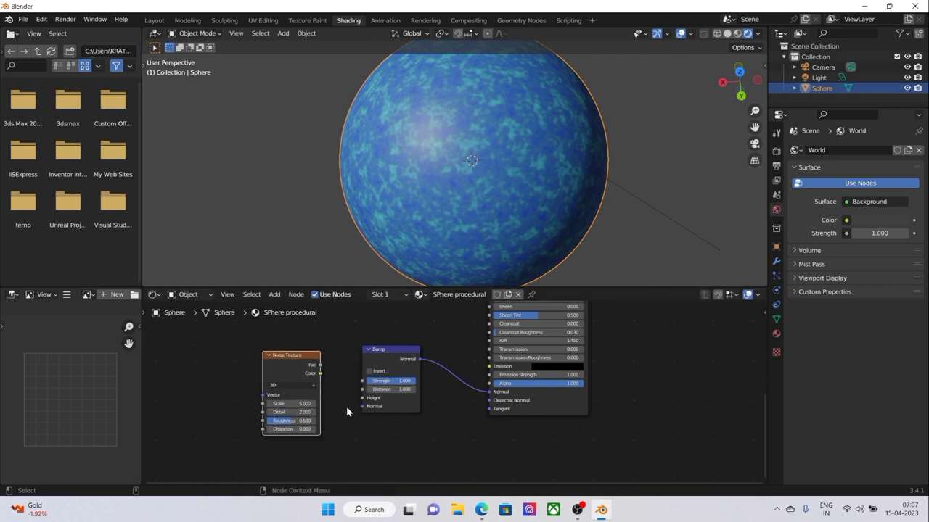
drag(321, 374, 360, 385)
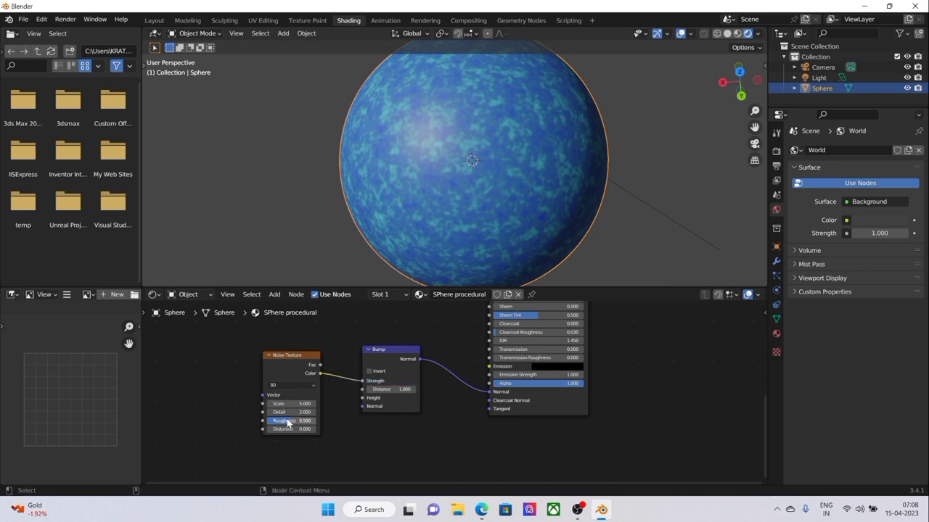
mouse_move(287, 421)
mouse_down()
mouse_move(304, 421)
mouse_move(286, 421)
mouse_up()
drag(287, 403, 312, 404)
drag(360, 385, 360, 412)
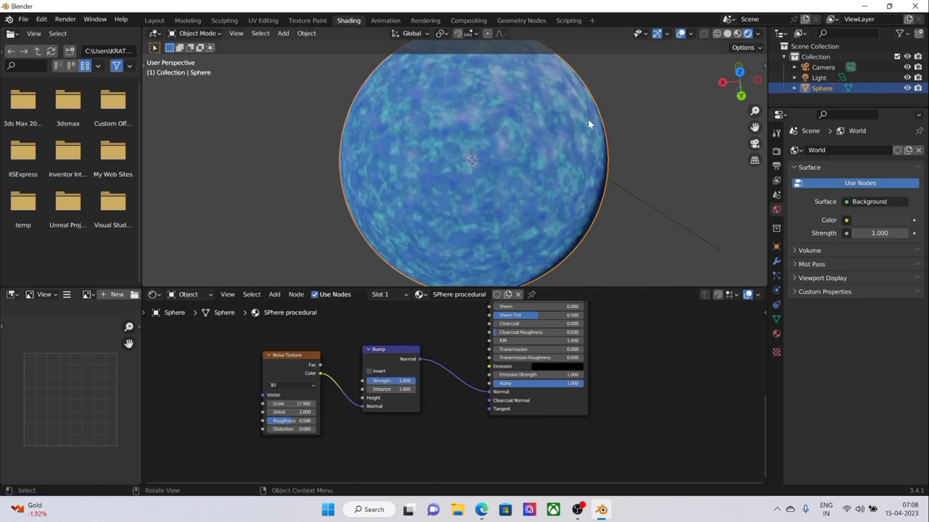
- Lower the second noise's roughness and raise its Scale to 42.5
middle_drag(591, 121, 551, 71)
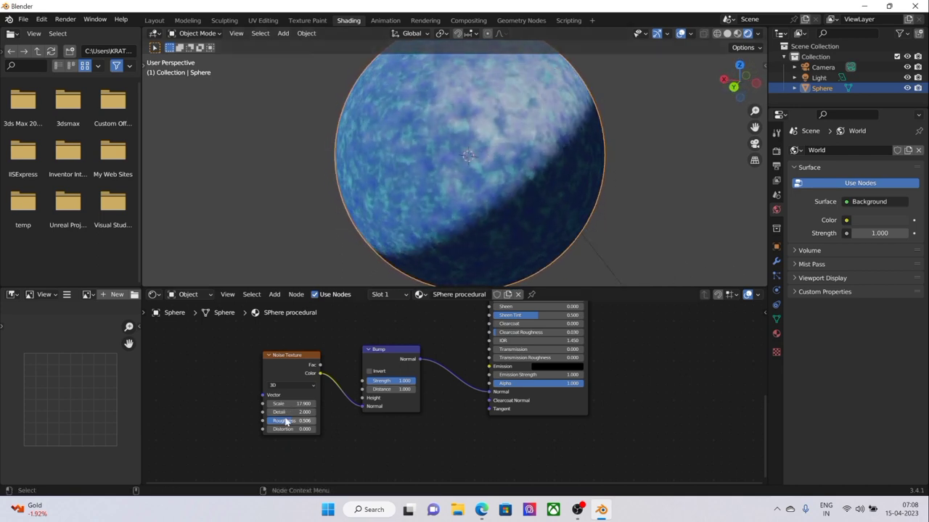
drag(289, 420, 313, 403)
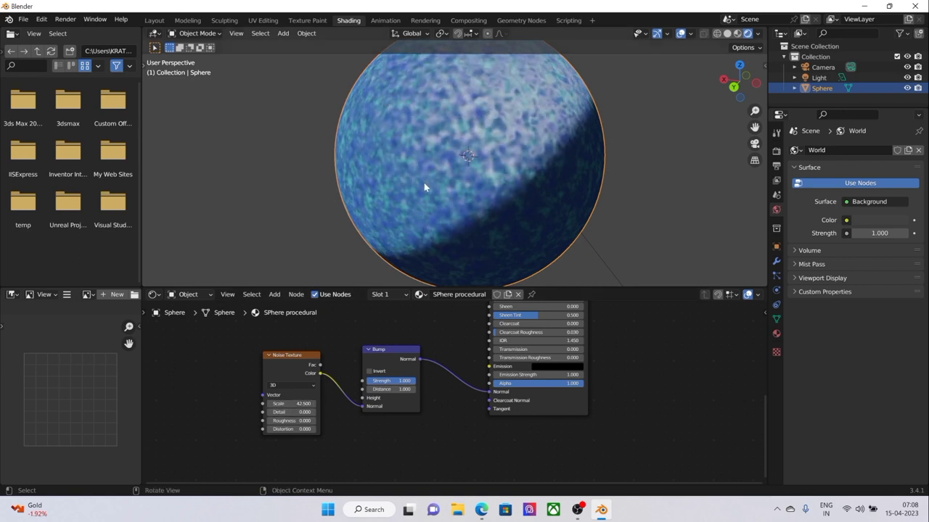
middle_drag(431, 176, 539, 192)
scroll(539, 192, down, 3)
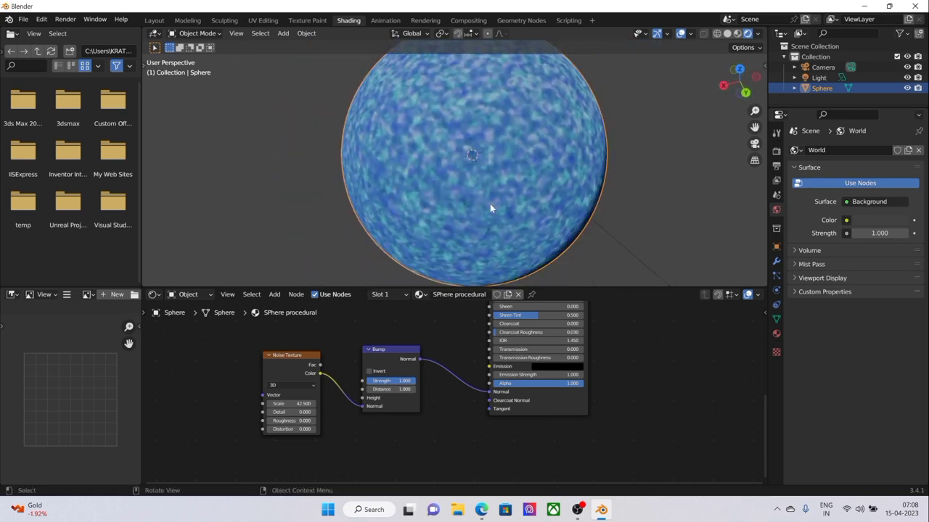
drag(298, 358, 205, 341)
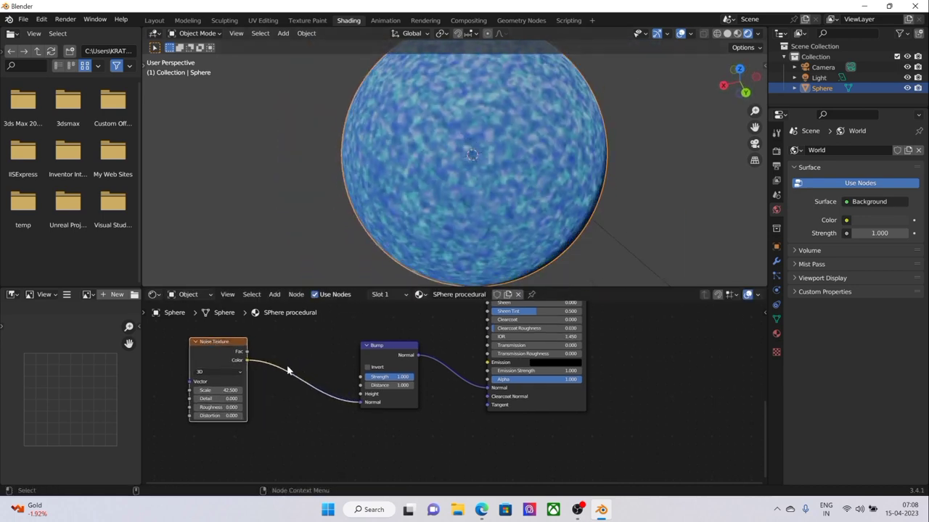
- Add a Normal Map node and drop it on the link between Noise Texture and Bump
key(shift+a)
text(n)
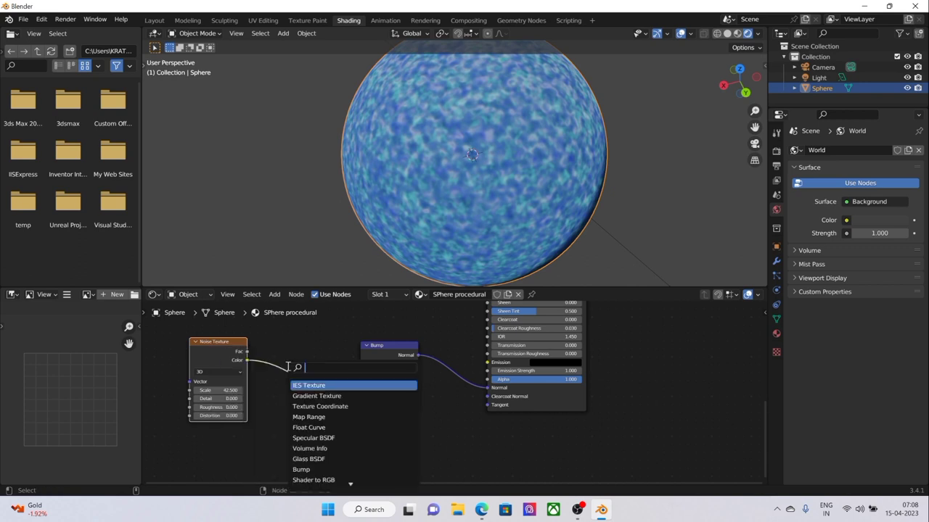
text(ormal)
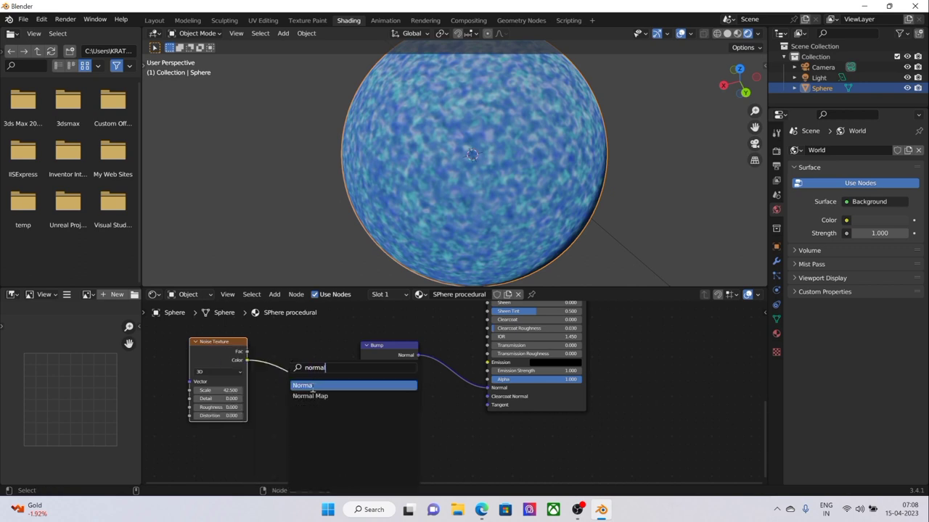
click(312, 396)
click(317, 388)
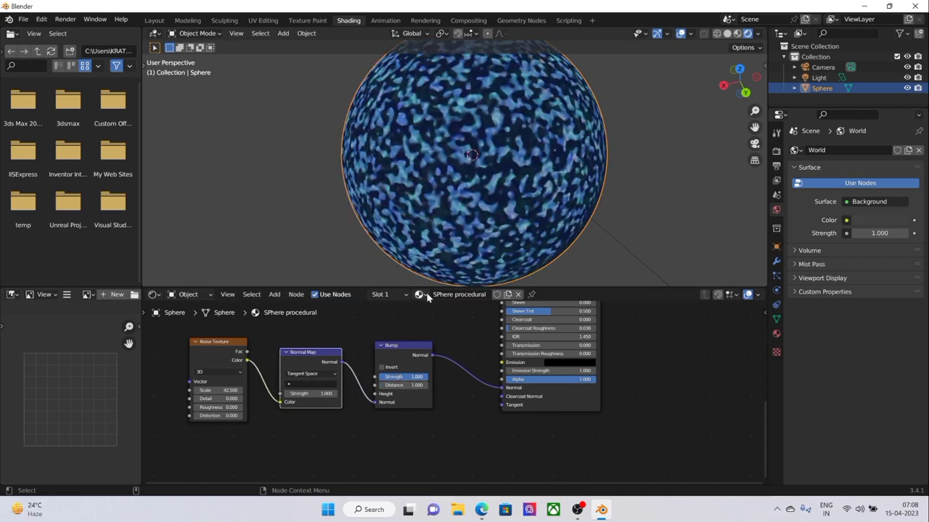
middle_drag(432, 240, 507, 232)
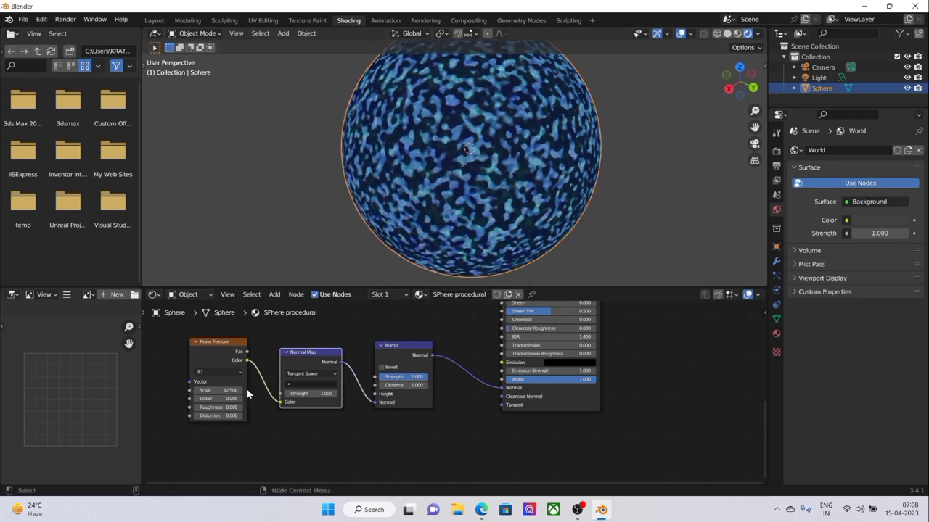
- Set the Noise Texture roughness to 1.0 and the Normal Map strength to 0.4
click(214, 412)
drag(214, 407, 239, 407)
mouse_move(303, 392)
mouse_down()
mouse_move(290, 392)
mouse_move(323, 392)
mouse_move(290, 392)
mouse_up()
mouse_move(508, 156)
middle_down()
mouse_move(535, 158)
mouse_move(485, 153)
mouse_move(535, 135)
mouse_move(560, 196)
mouse_move(499, 256)
mouse_move(518, 184)
mouse_move(550, 200)
mouse_move(519, 161)
mouse_move(537, 155)
mouse_move(370, 166)
mouse_move(405, 180)
mouse_move(554, 116)
mouse_move(508, 181)
middle_up()
scroll(537, 155, down, 3)
scroll(508, 181, up, 2)
scroll(505, 190, down, 3)
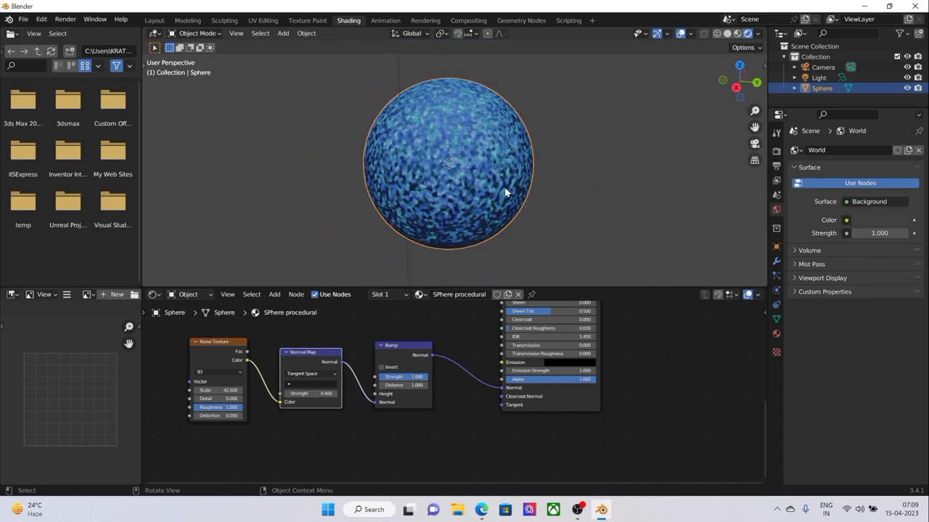
mouse_move(508, 153)
middle_down()
mouse_move(491, 159)
mouse_move(483, 149)
middle_up()
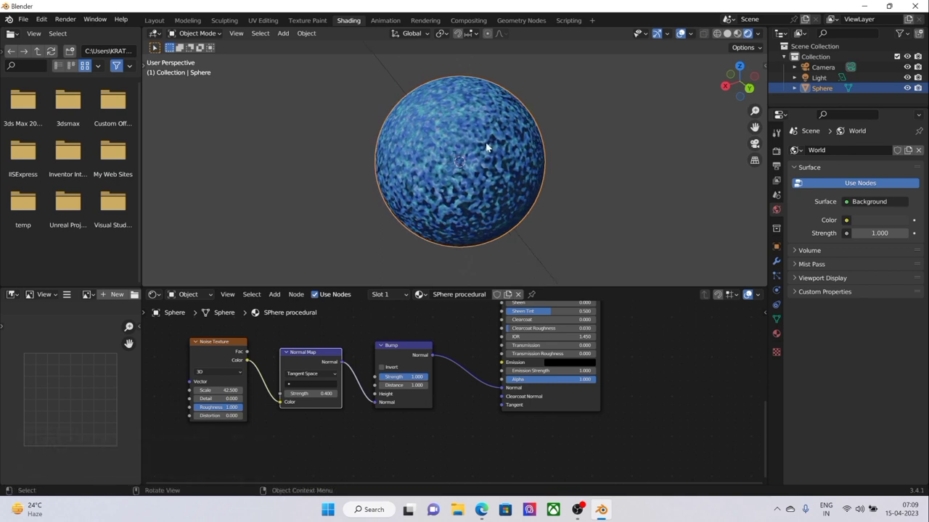
- In Edit Mode face select, unwrap with Smart UV Project at 66° angle limit and 0.05 island margin
key(Tab)
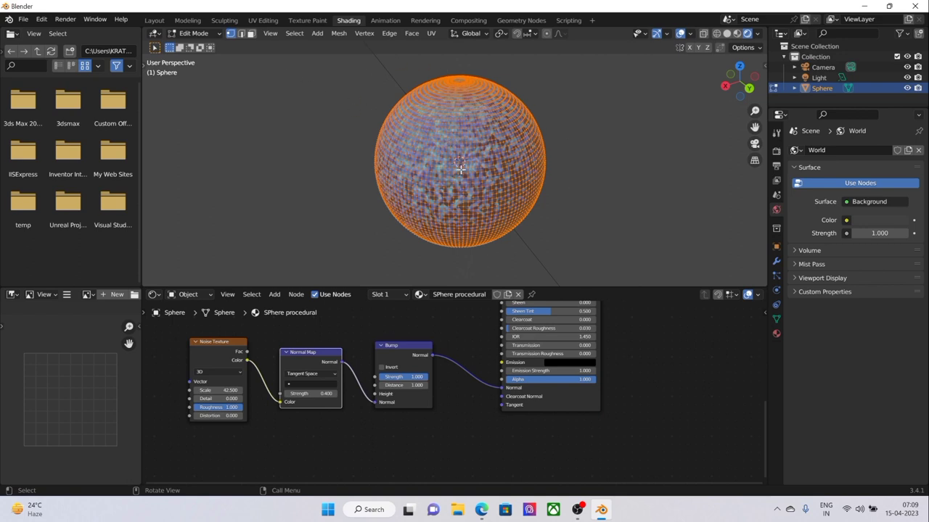
key(3)
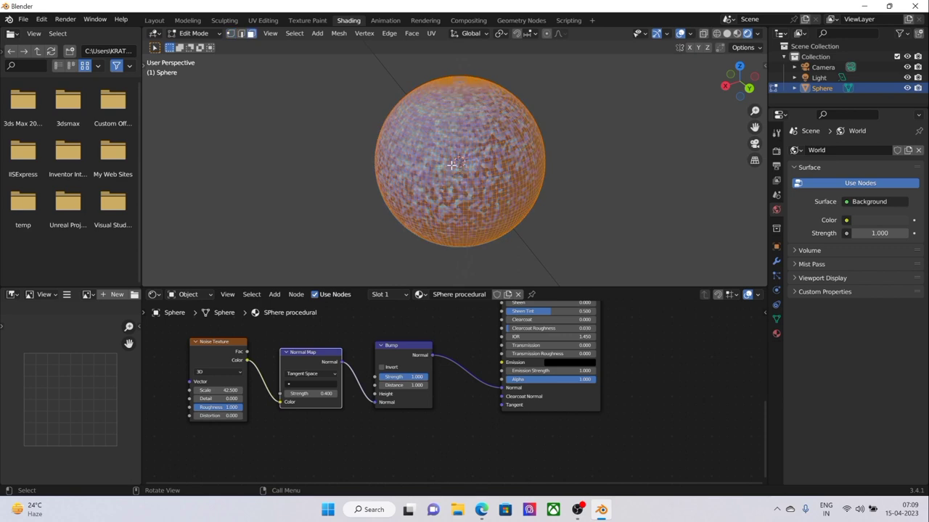
key(u)
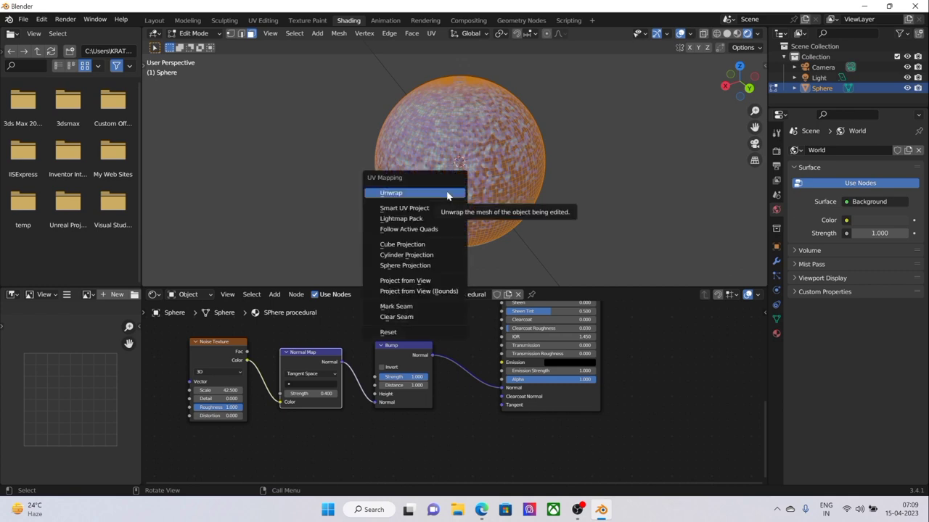
key(u)
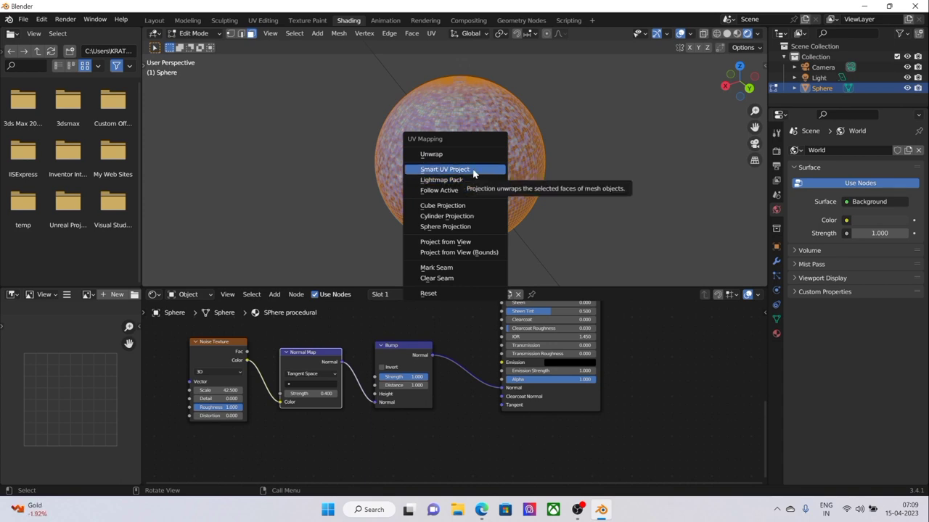
click(472, 170)
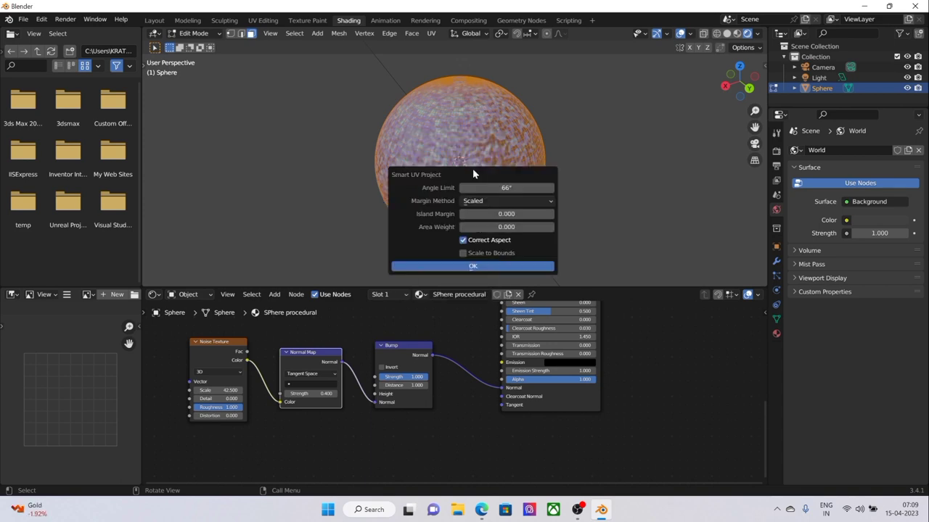
click(551, 214)
click(551, 214)
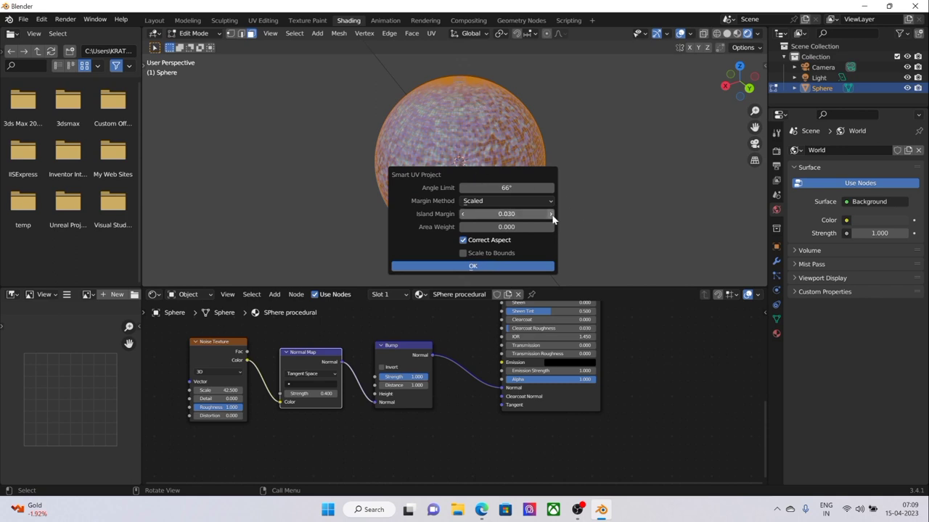
click(551, 214)
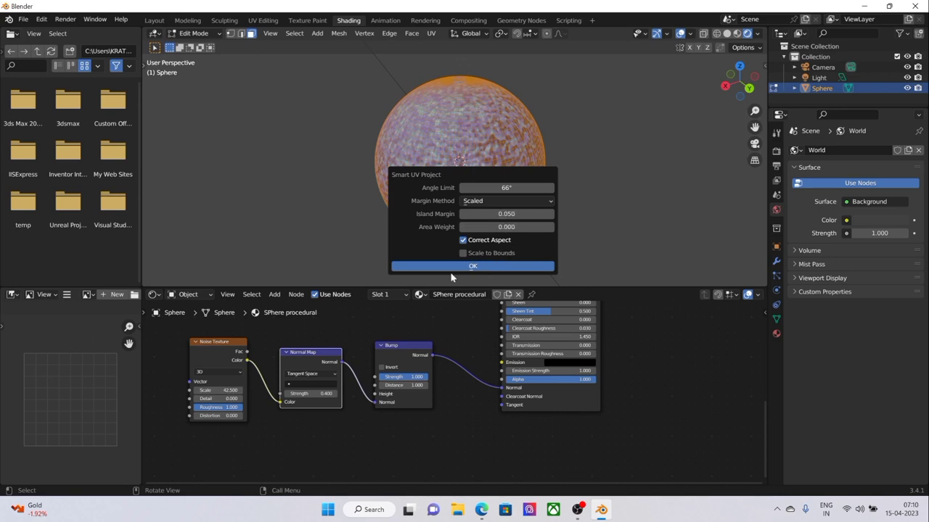
click(470, 267)
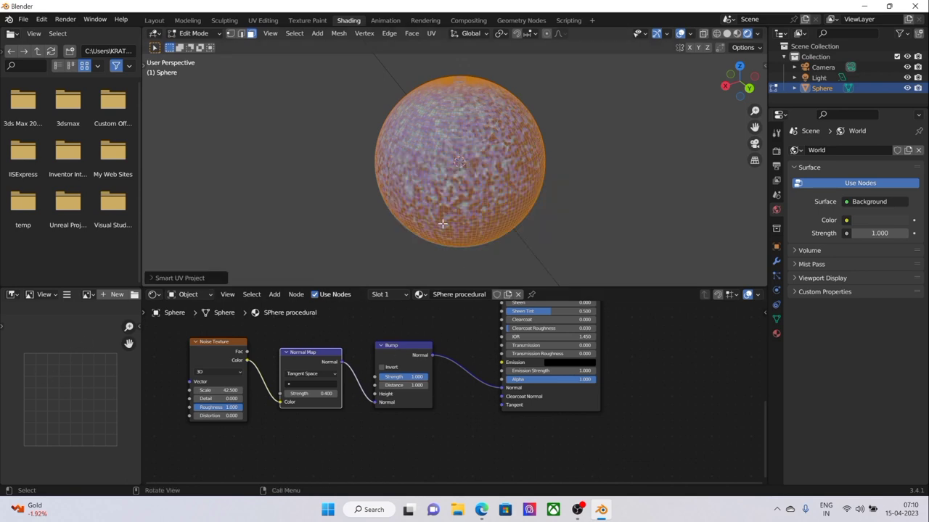
- Switch the lower-left image pane to the UV Editor and zoom to the sphere's six UV islands
click(12, 294)
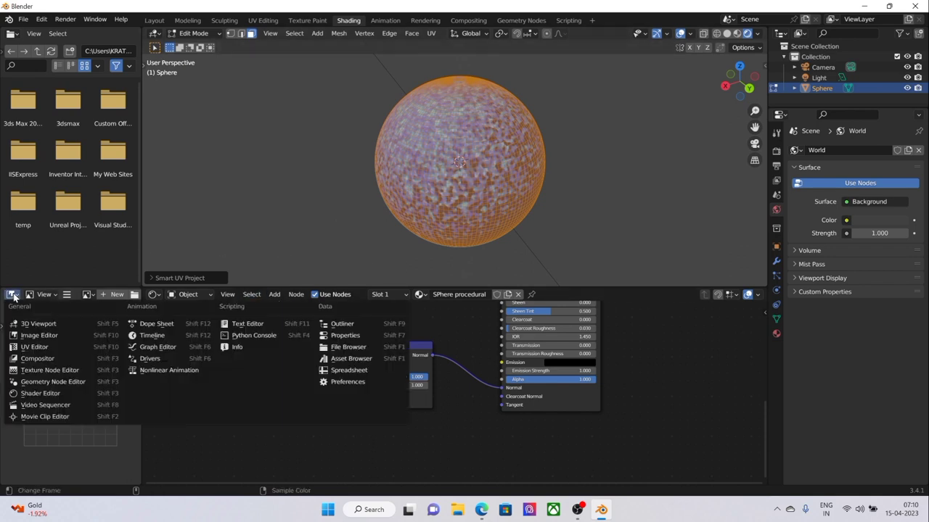
click(22, 349)
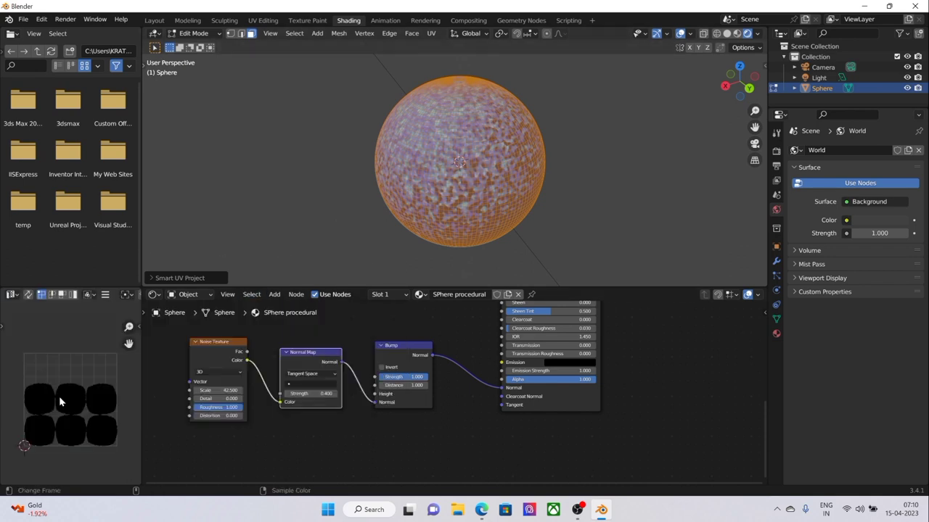
scroll(51, 397, up, 3)
scroll(95, 389, down, 8)
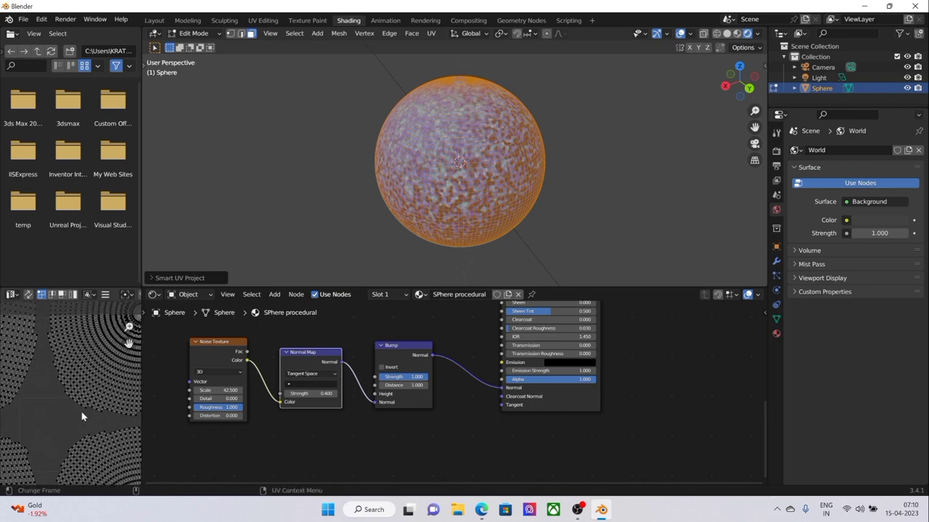
scroll(87, 429, up, 6)
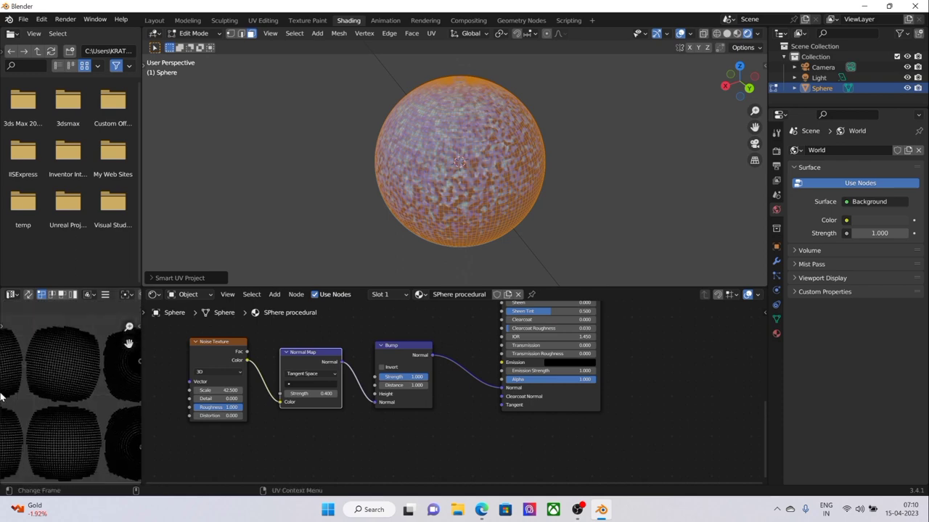
scroll(83, 395, down, 2)
scroll(84, 399, up, 2)
scroll(84, 400, down, 3)
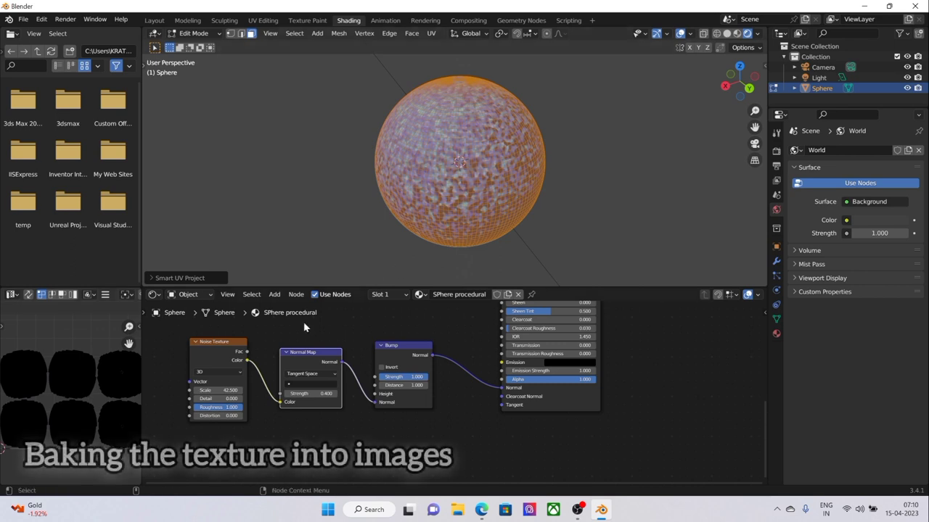
ctrl+scroll(593, 398, right, 4)
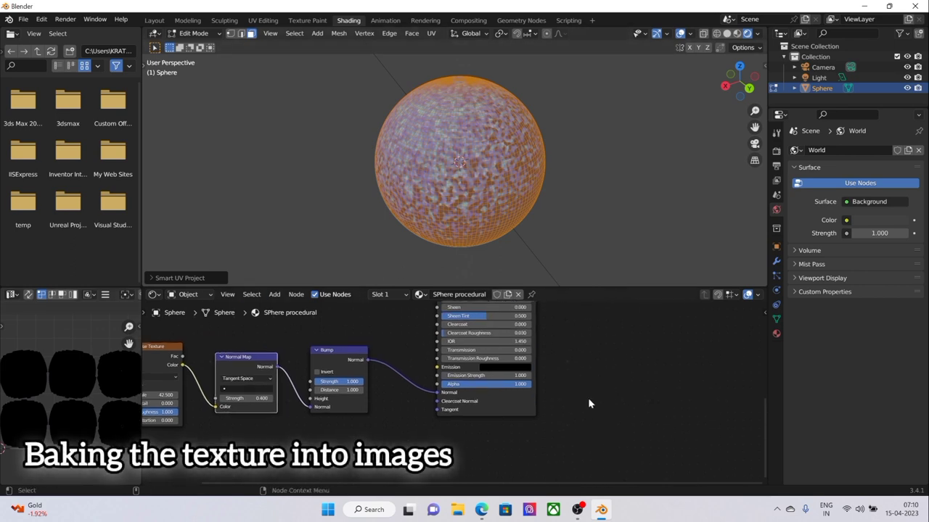
shift+scroll(653, 381, up, 2)
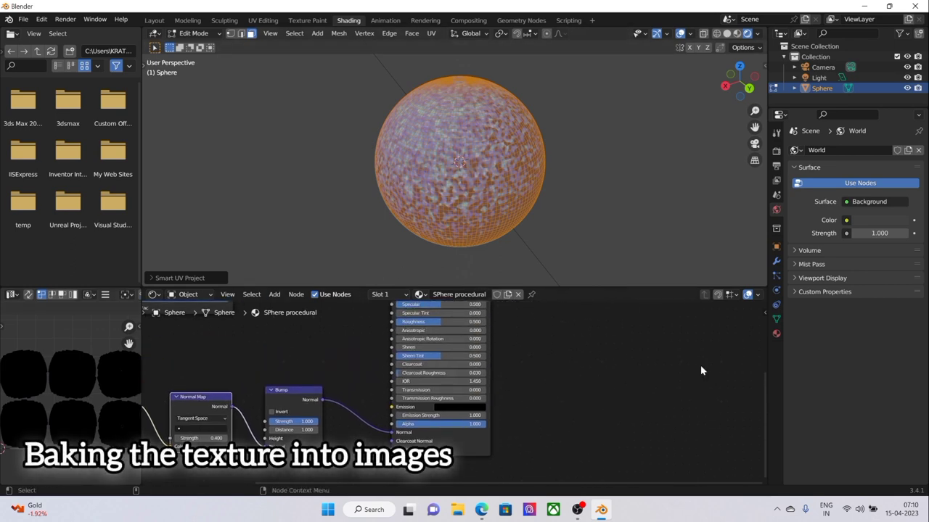
- Return to Object Mode and set the render engine to Cycles on GPU Compute
click(775, 133)
key(Tab)
middle_drag(552, 168, 530, 186)
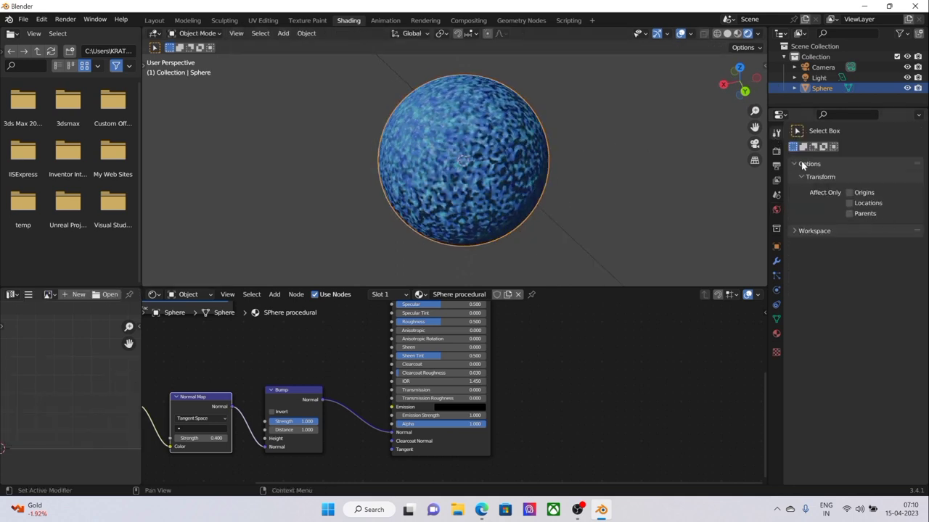
click(776, 152)
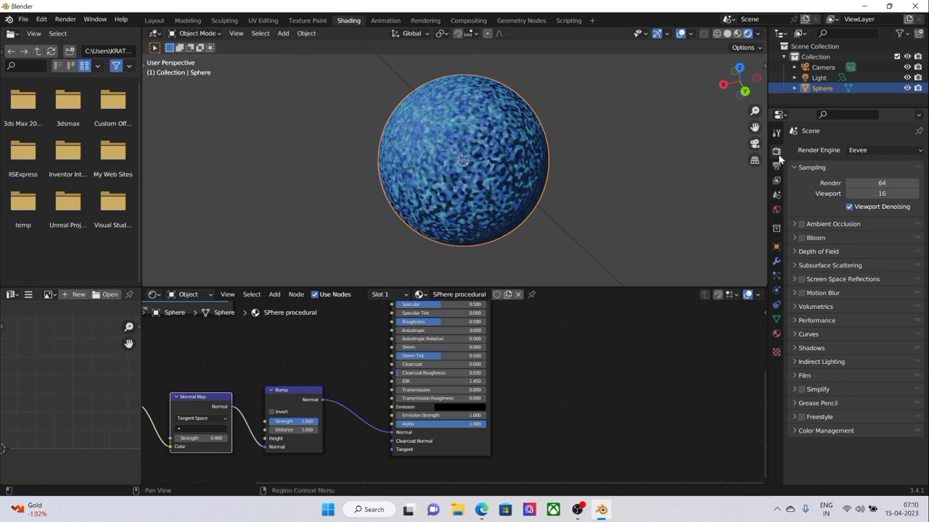
click(881, 150)
click(881, 184)
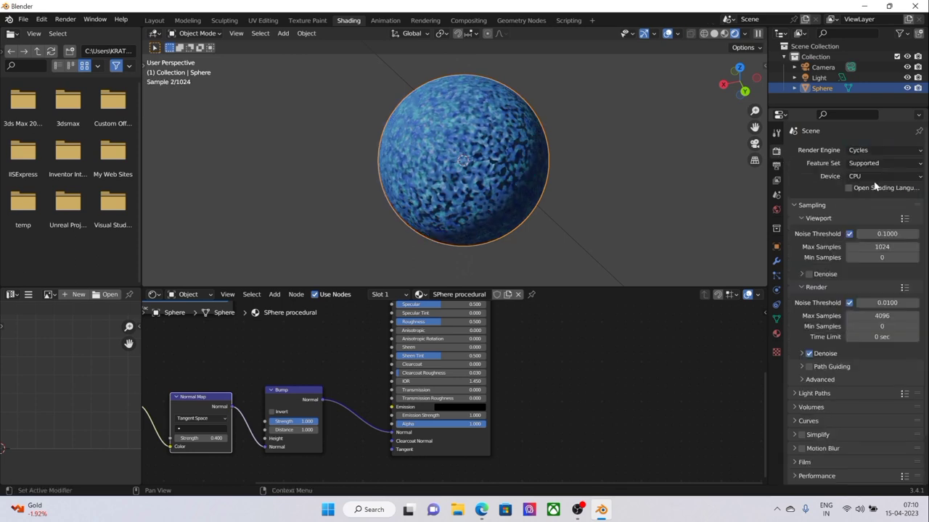
click(877, 176)
click(870, 198)
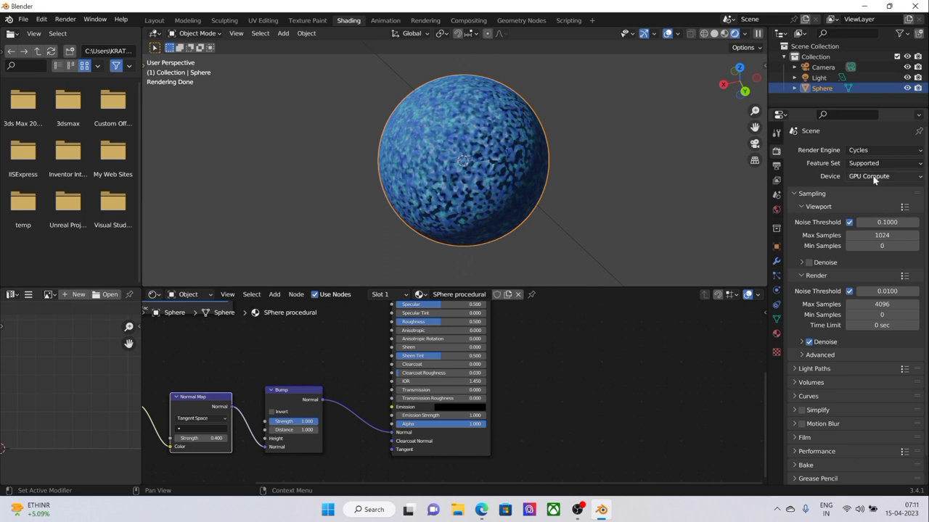
- In the Bake panel, choose Diffuse bake type with Direct and Indirect turned off, keeping only Color
scroll(835, 239, down, 1)
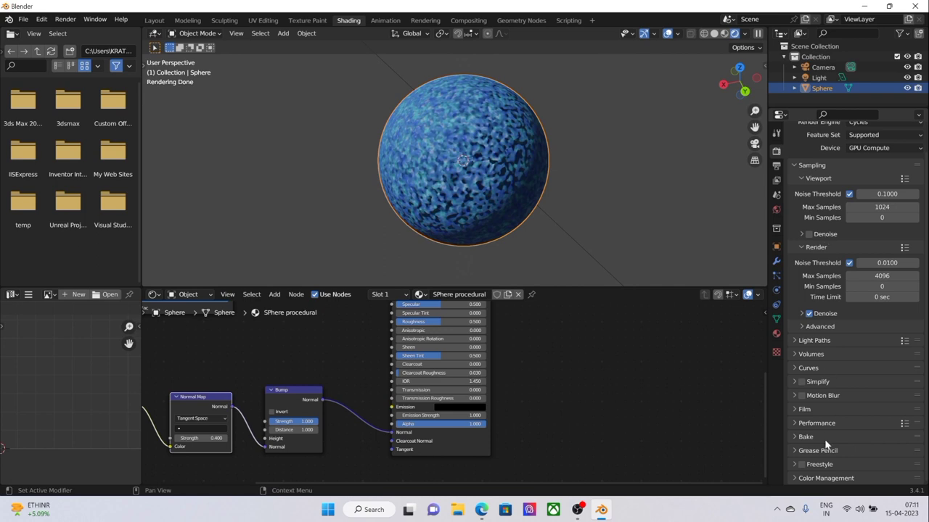
click(805, 438)
scroll(817, 418, down, 7)
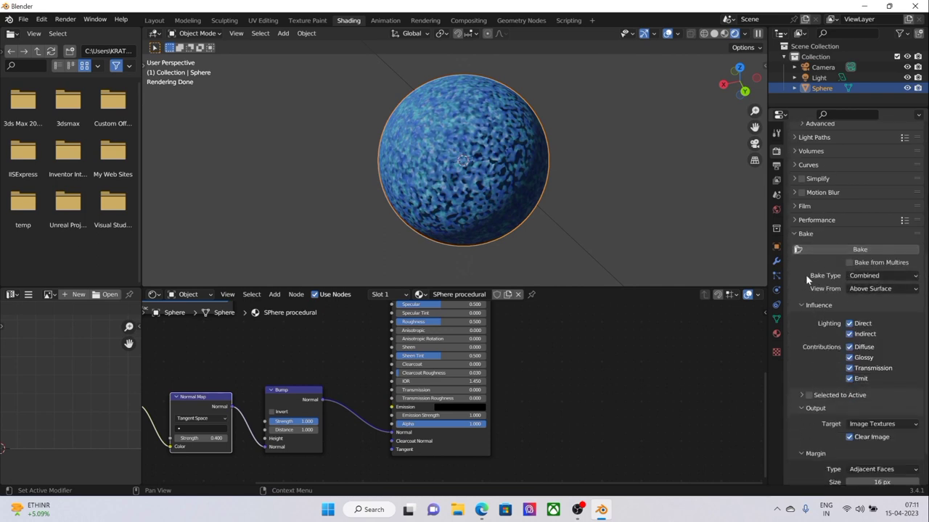
click(859, 276)
click(859, 403)
middle_drag(361, 89, 429, 150)
scroll(534, 185, up, 2)
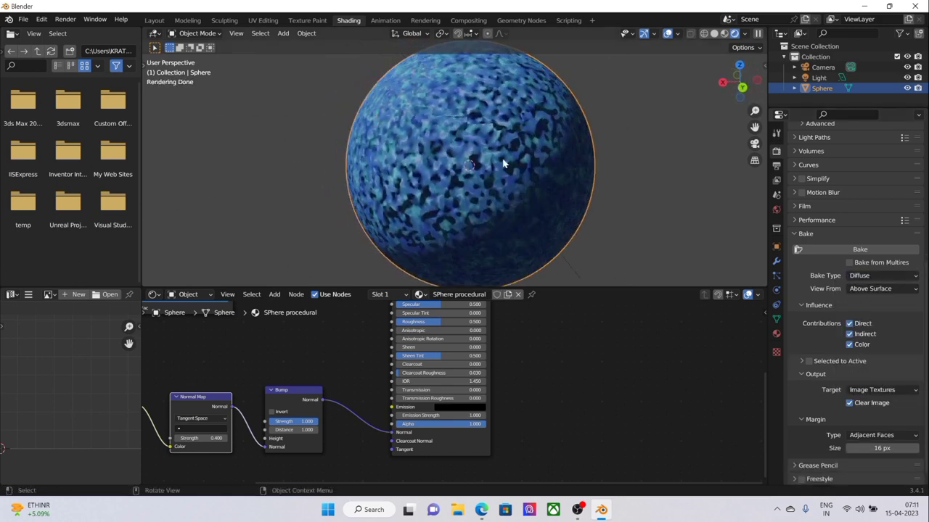
scroll(496, 156, down, 1)
scroll(496, 156, down, 2)
middle_drag(490, 161, 480, 176)
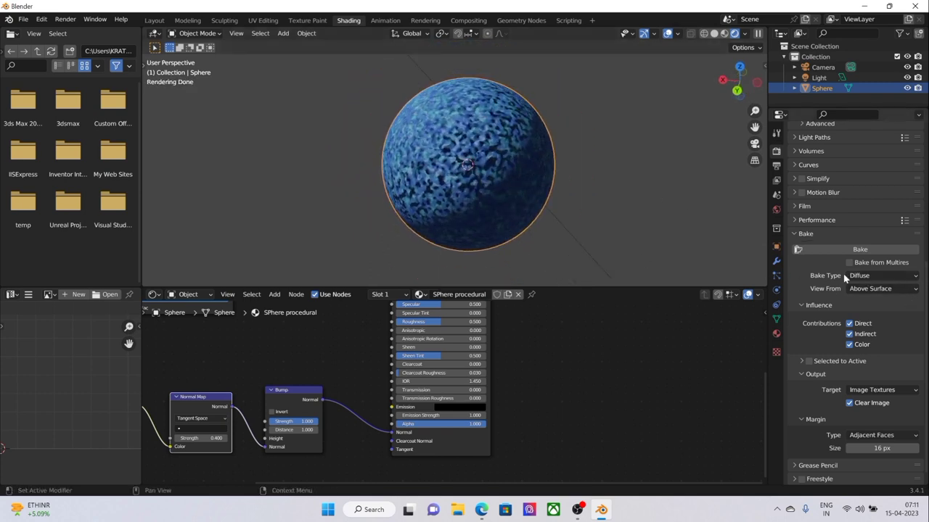
click(868, 281)
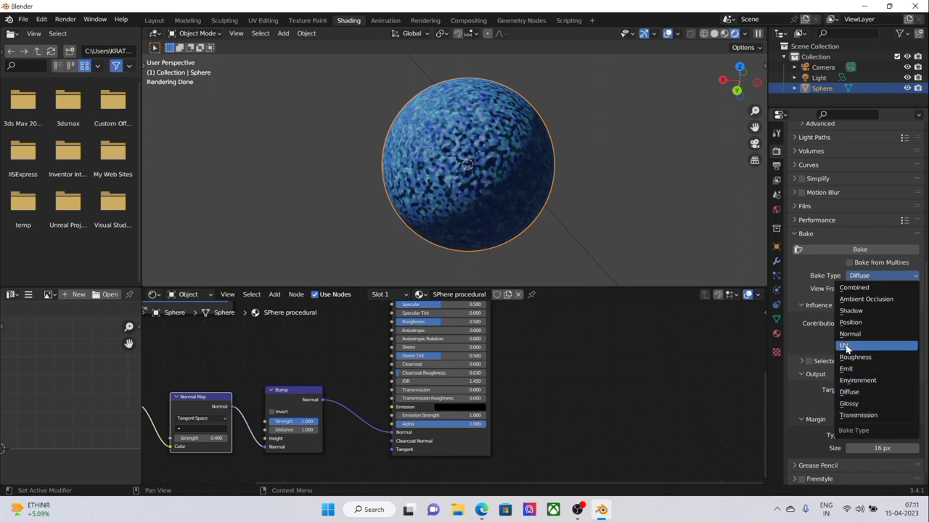
click(869, 280)
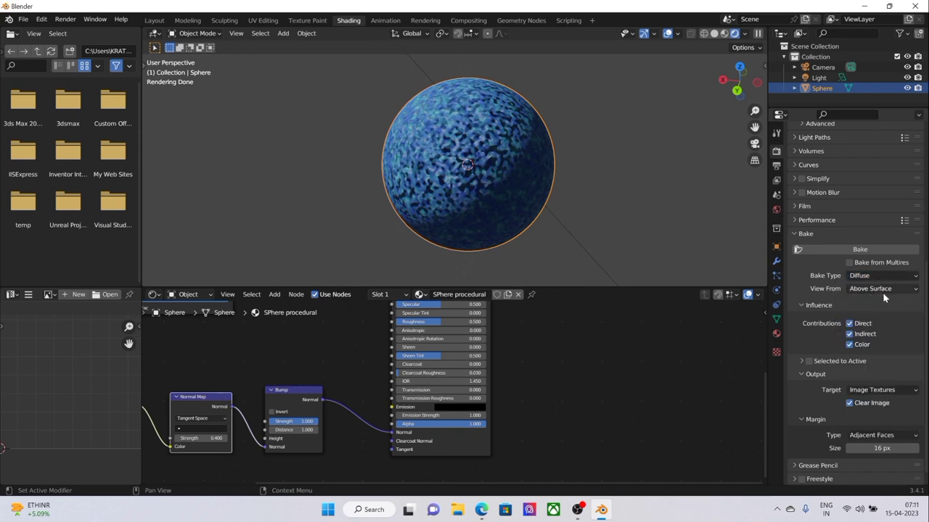
click(850, 323)
click(851, 334)
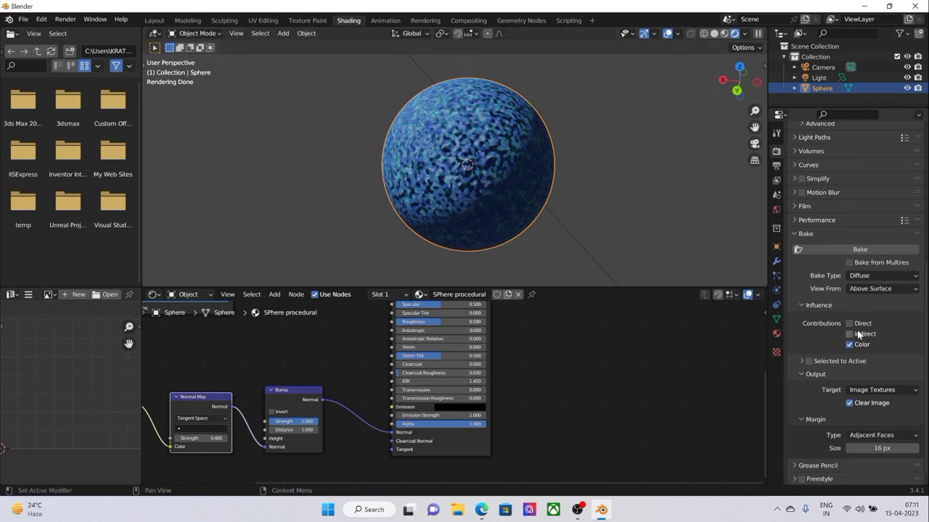
scroll(841, 377, down, 1)
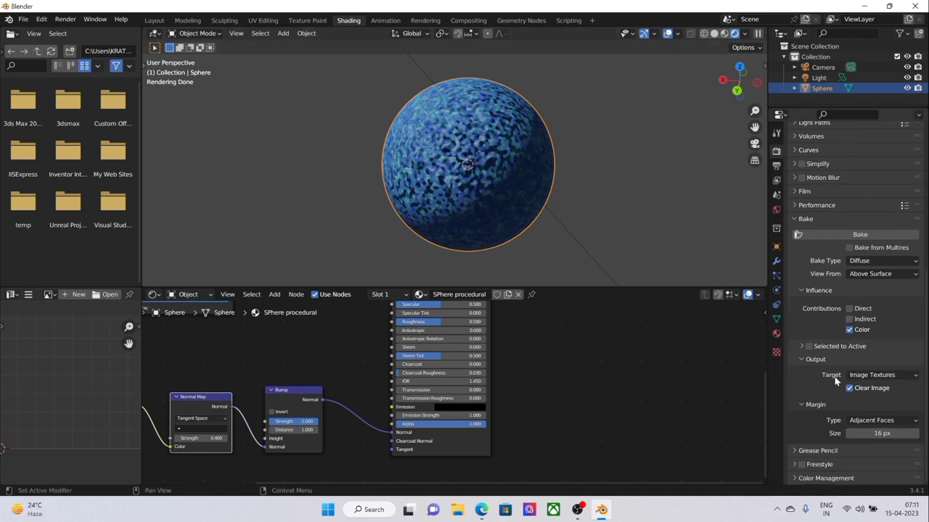
key(shift+a)
- Add an Image Texture node holding a new 32-bit float image named 'sphere procedural'
text(image)
click(626, 385)
click(580, 368)
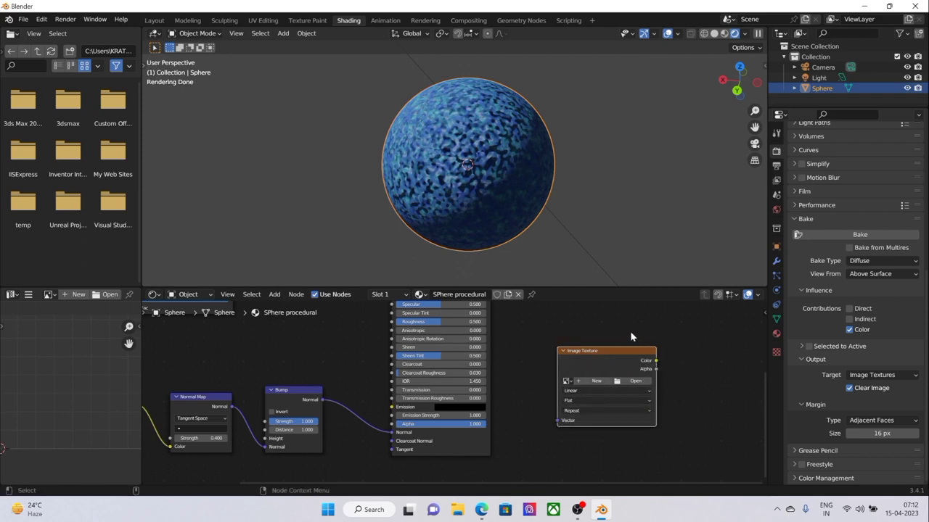
click(595, 383)
click(619, 389)
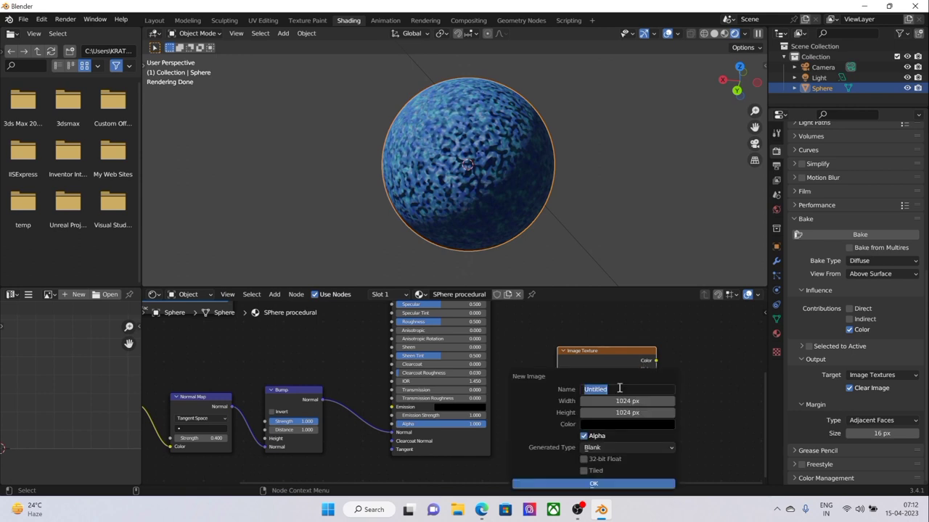
text(sphere procedural)
key(Return)
click(588, 459)
click(598, 483)
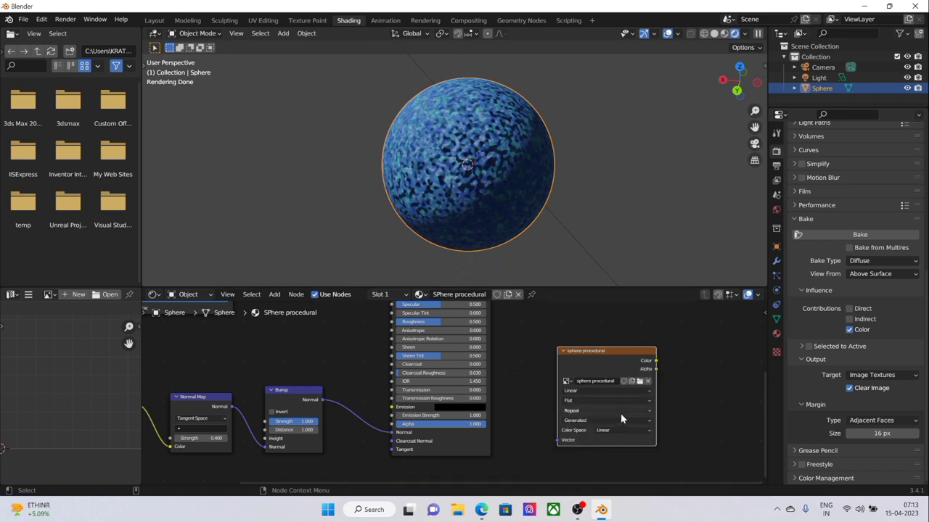
- Set the image's colour space to sRGB
click(609, 430)
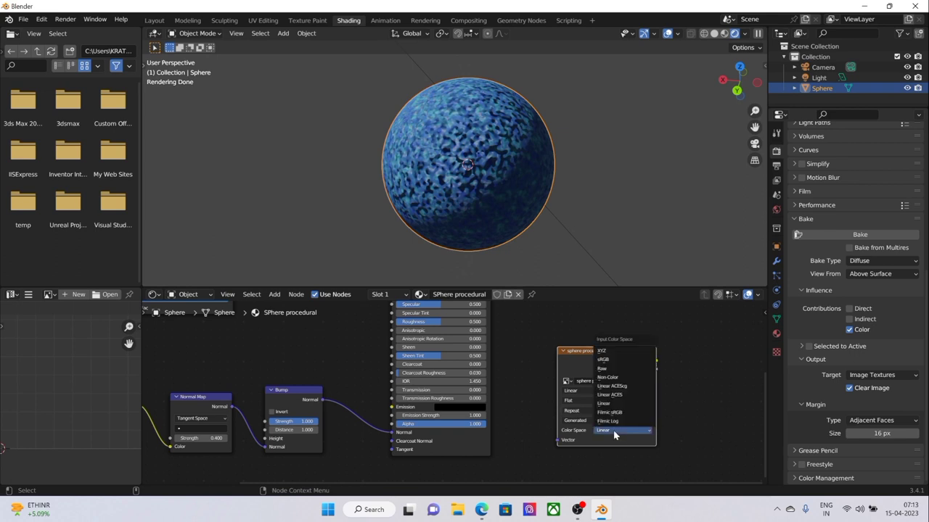
click(611, 431)
click(594, 434)
click(608, 357)
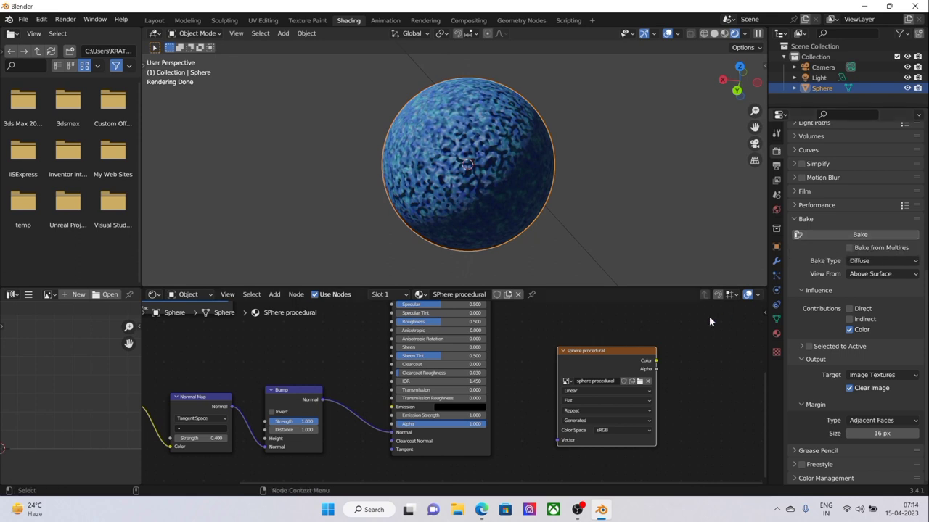
- Bake the sphere's diffuse colour into the 'sphere procedural' image
click(869, 236)
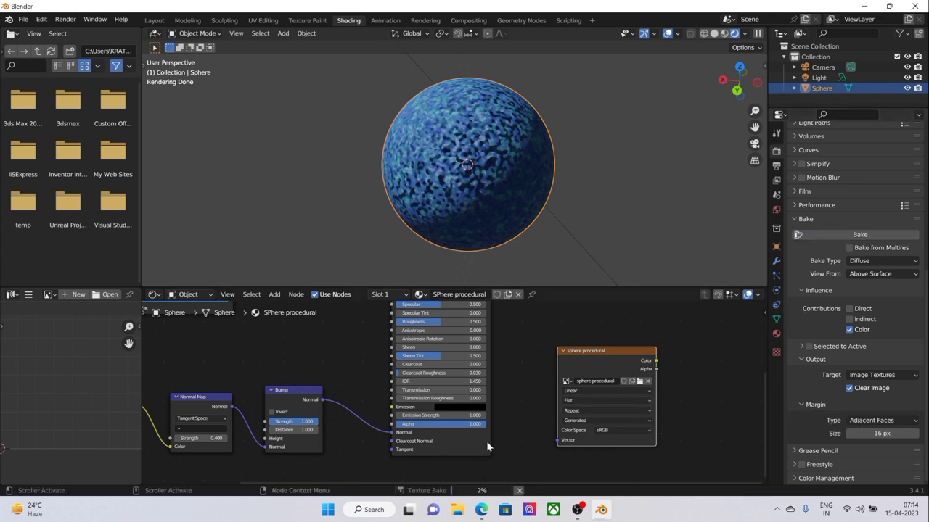
scroll(48, 438, down, 3)
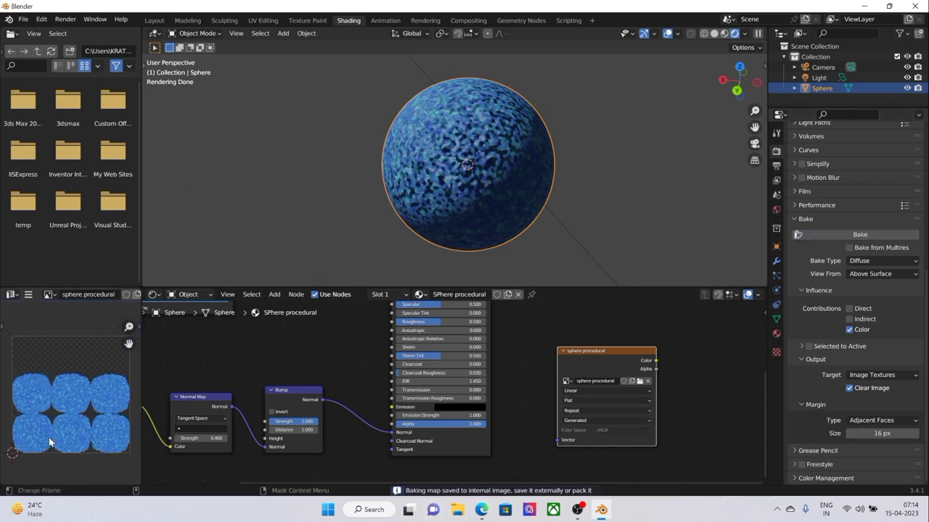
scroll(49, 437, up, 2)
scroll(75, 423, up, 1)
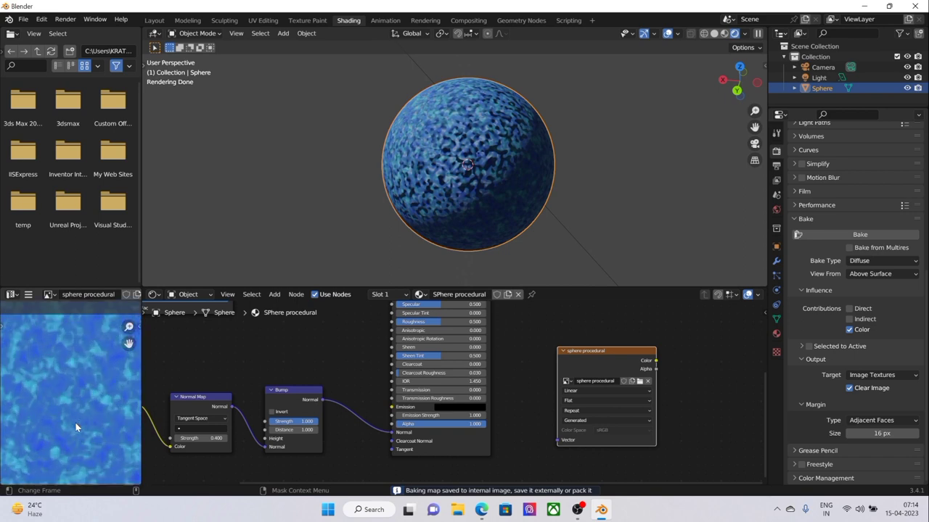
scroll(75, 423, down, 3)
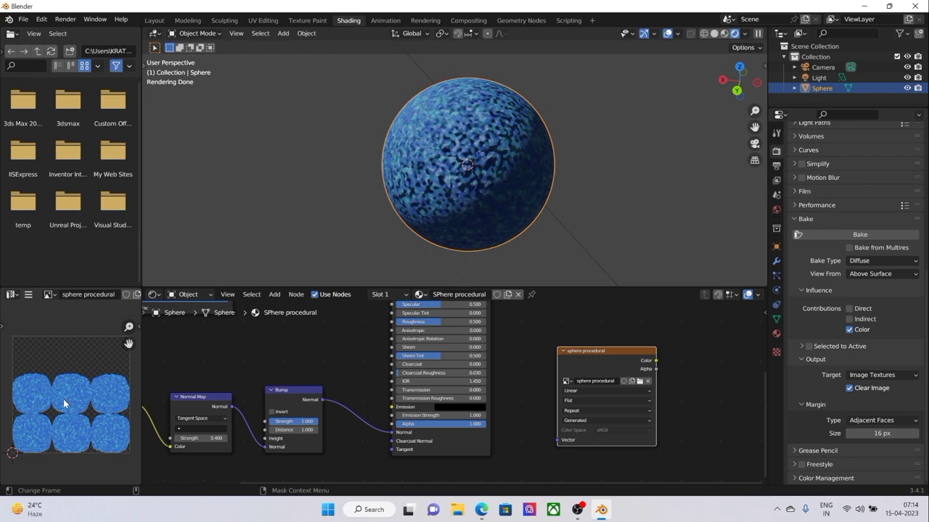
- Save the baked image to the Desktop as 'sphere procedural.png', a 16-bit RGBA PNG
click(29, 295)
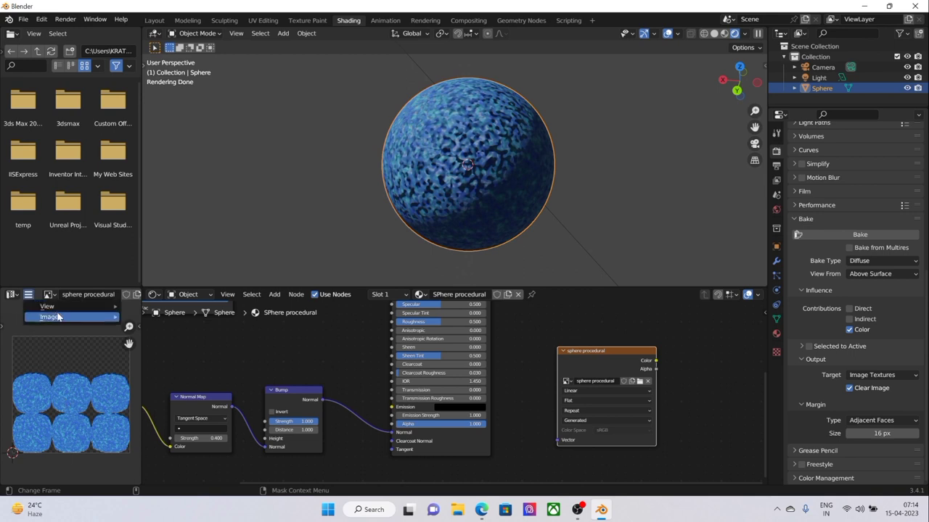
mouse_move(59, 317)
click(161, 399)
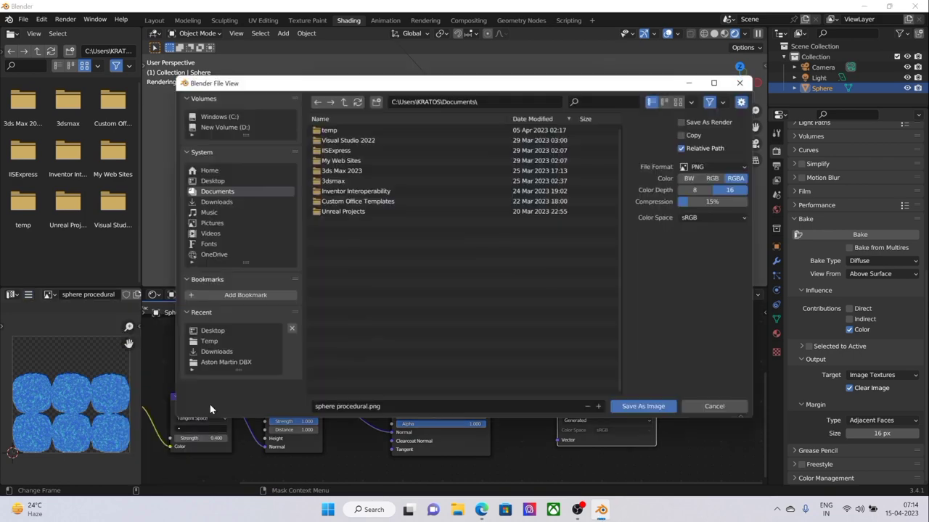
click(213, 181)
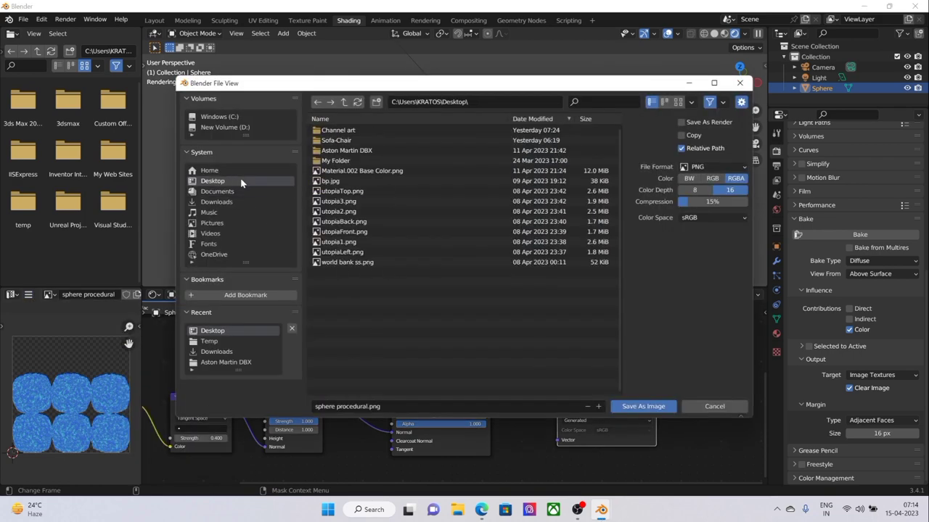
click(363, 406)
click(366, 407)
click(714, 167)
click(653, 409)
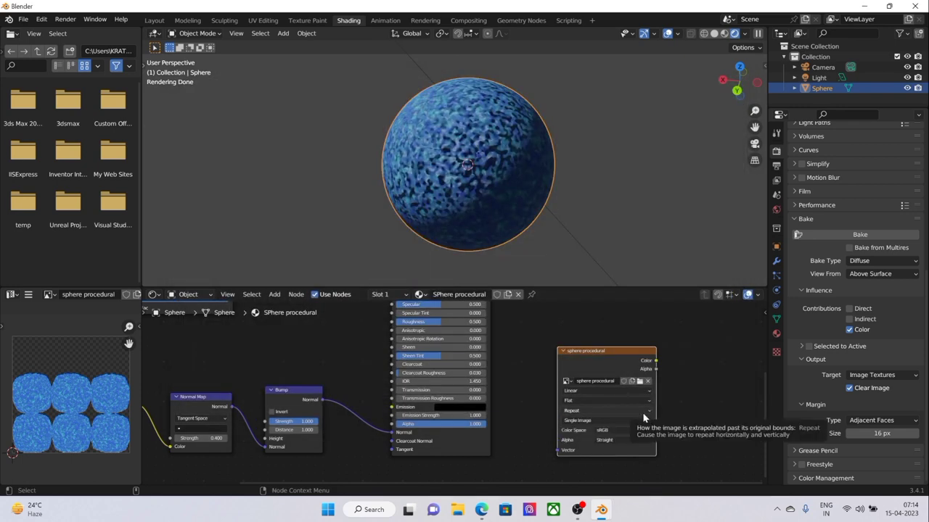
drag(293, 78, 601, 249)
- Switch the bake type to Normal and bake a tangent-space normal map with the sphere selected
click(644, 188)
scroll(650, 188, down, 1)
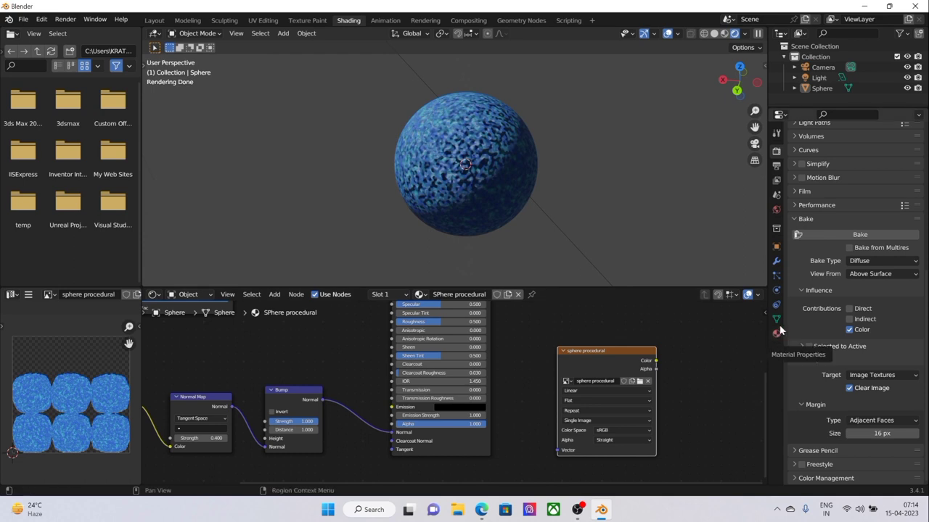
click(870, 260)
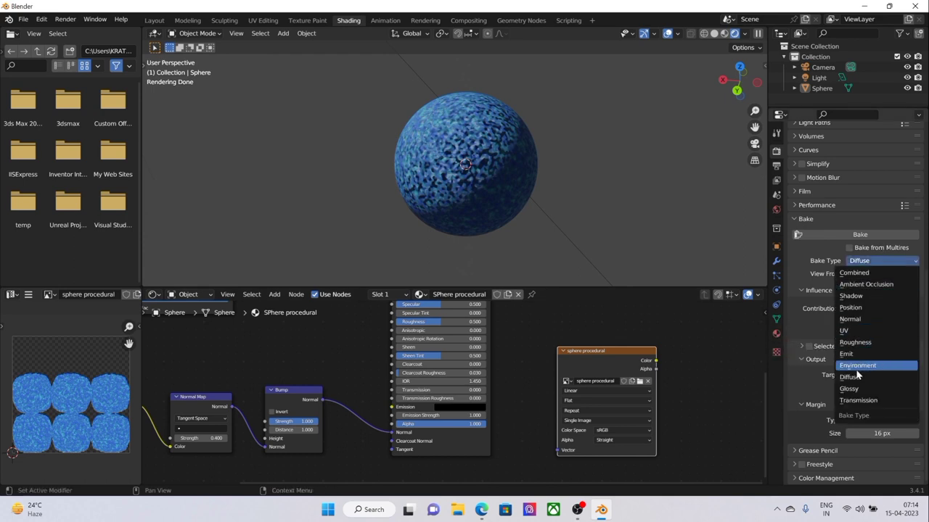
click(859, 320)
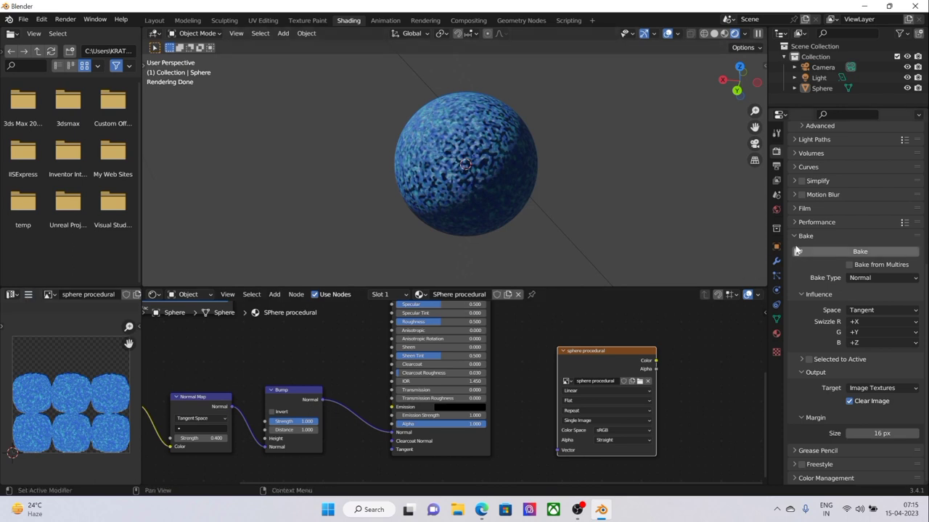
click(860, 251)
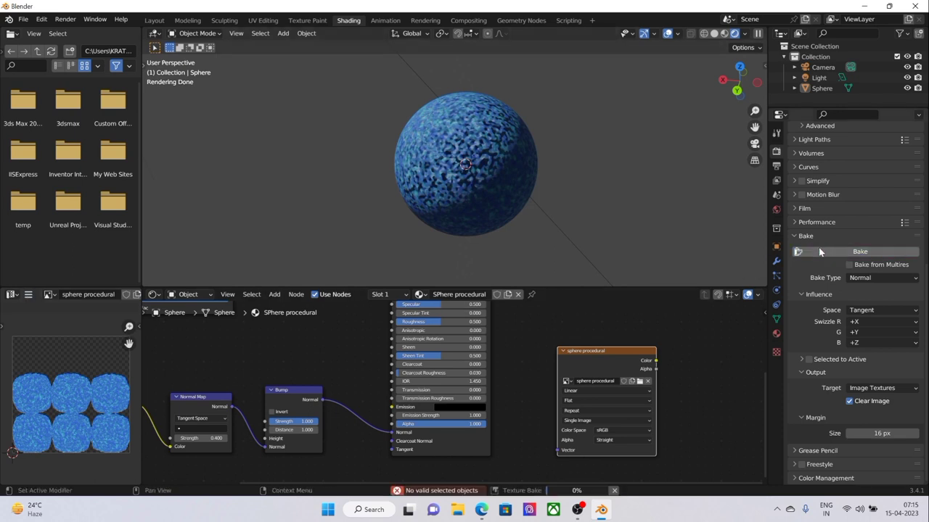
click(476, 153)
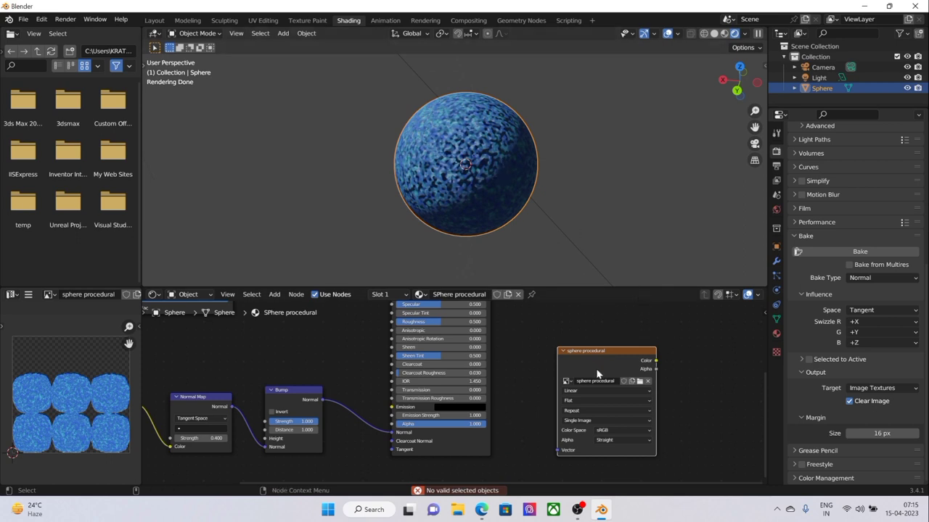
click(873, 253)
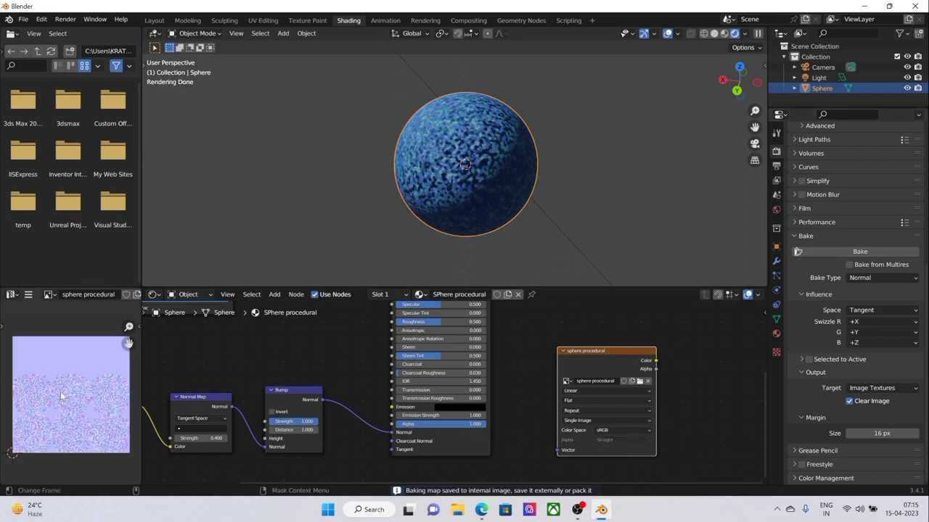
- Save the normal map to the Desktop as 'sphere procedural normal.png'
click(29, 295)
mouse_move(56, 317)
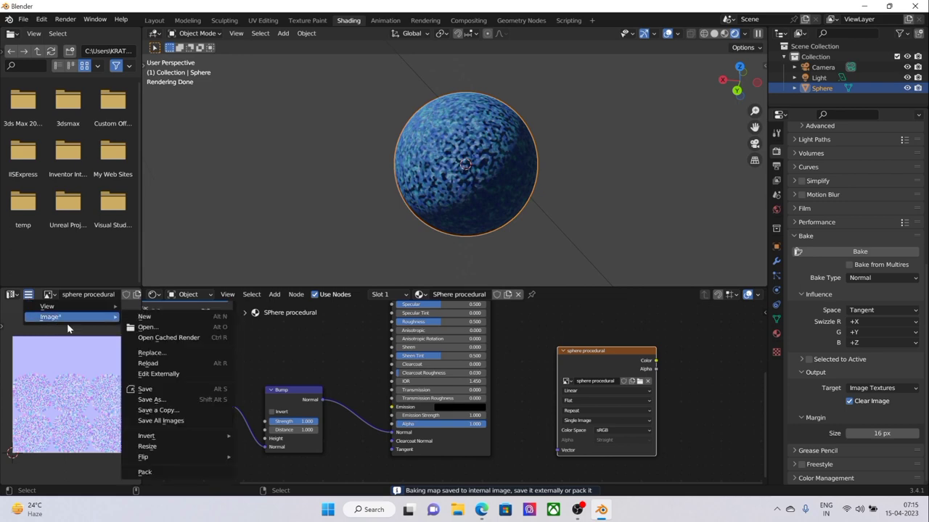
click(154, 401)
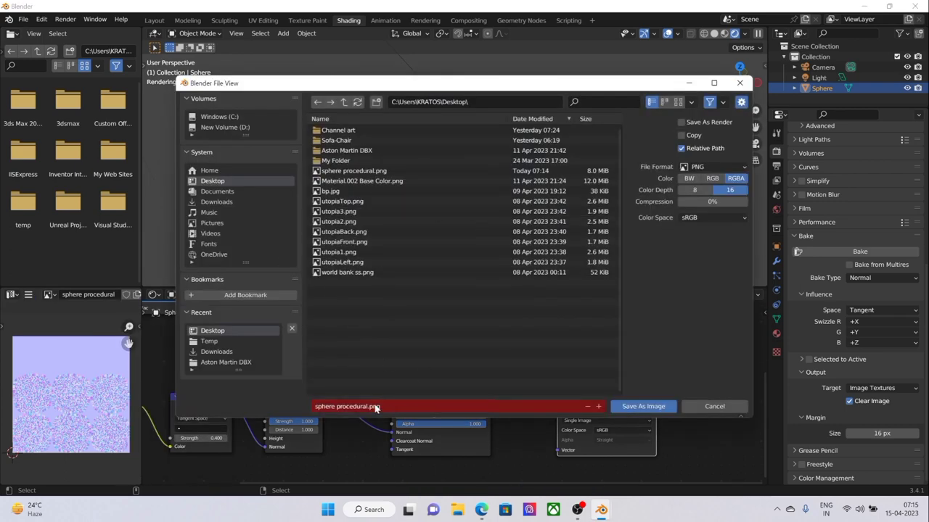
click(375, 409)
text(normal)
key(Return)
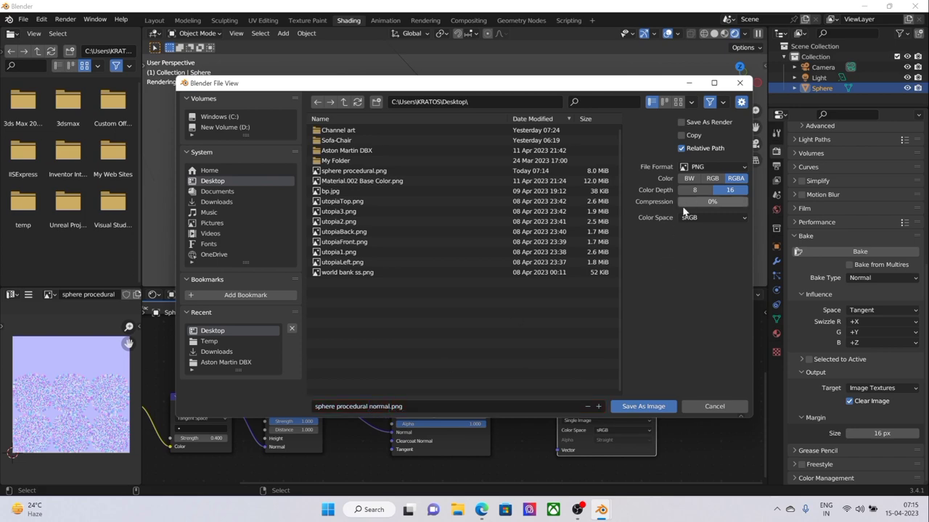
click(641, 407)
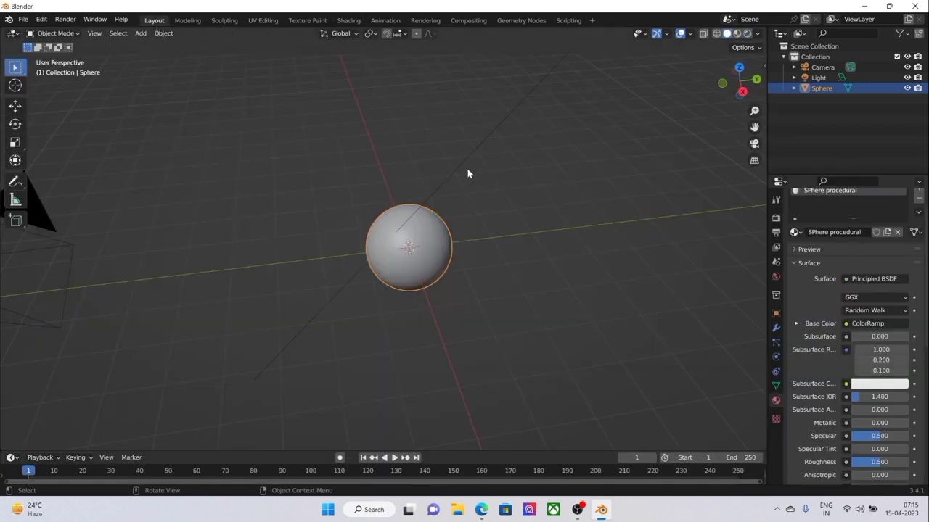
- Unlink the sphere's 'SPhere procedural' material and create a new one named 'sphere image textr'
click(599, 254)
click(748, 33)
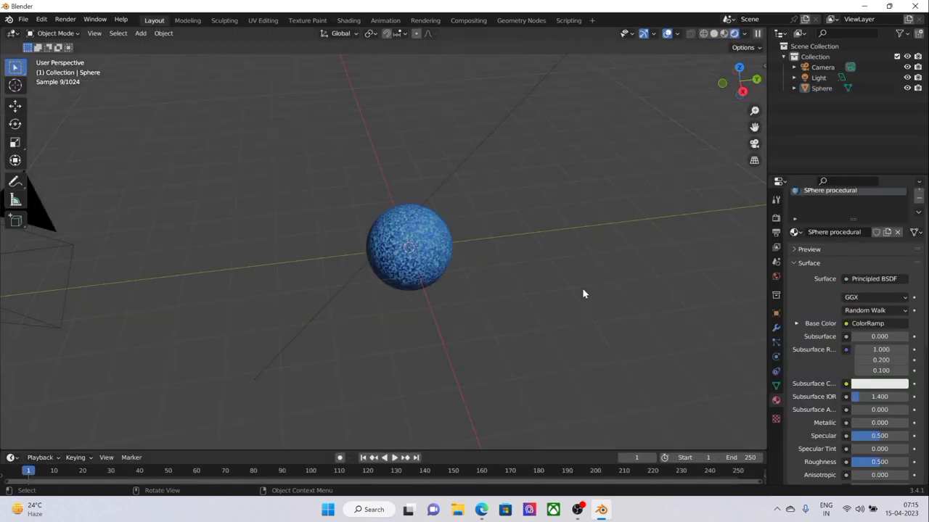
middle_drag(585, 267, 448, 263)
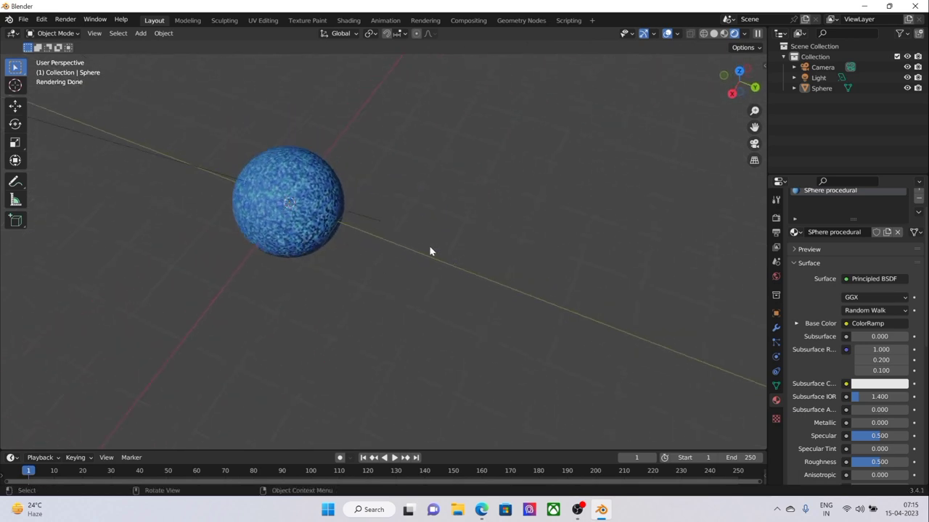
click(289, 170)
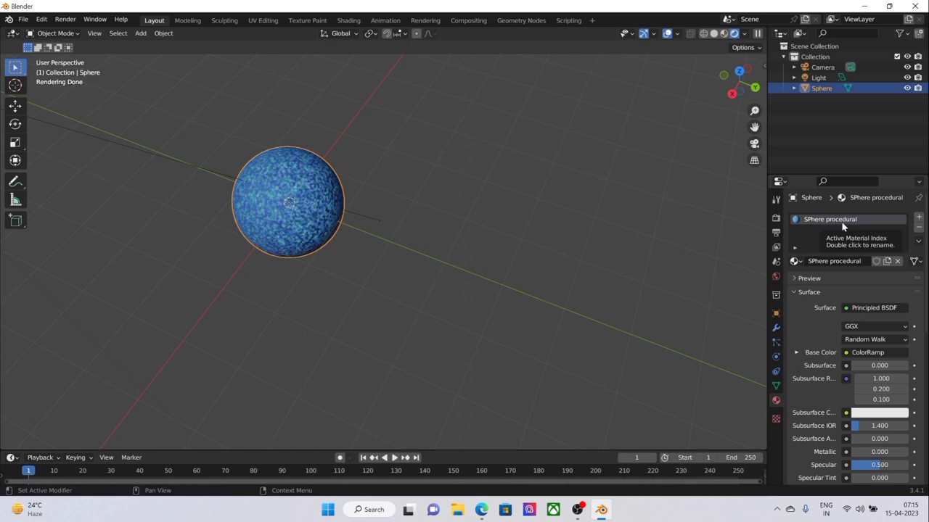
click(898, 261)
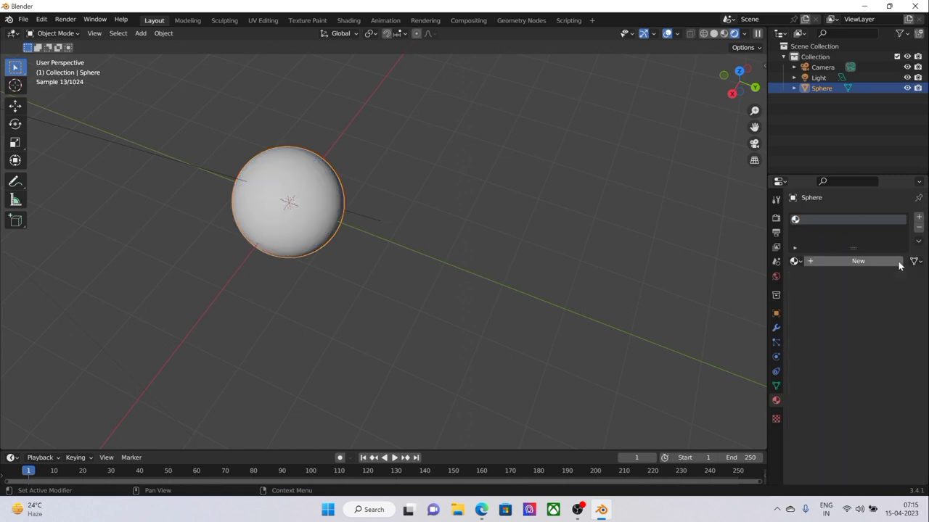
click(835, 262)
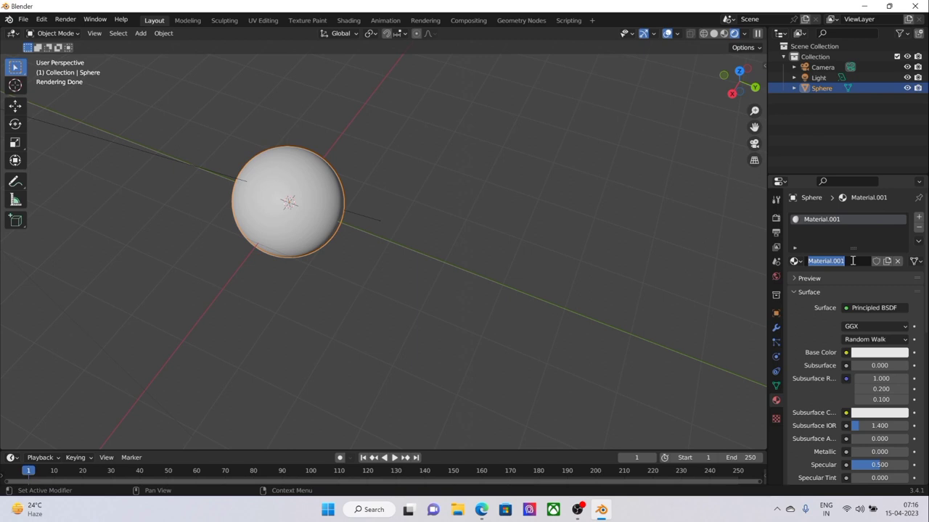
text(sphere image textu)
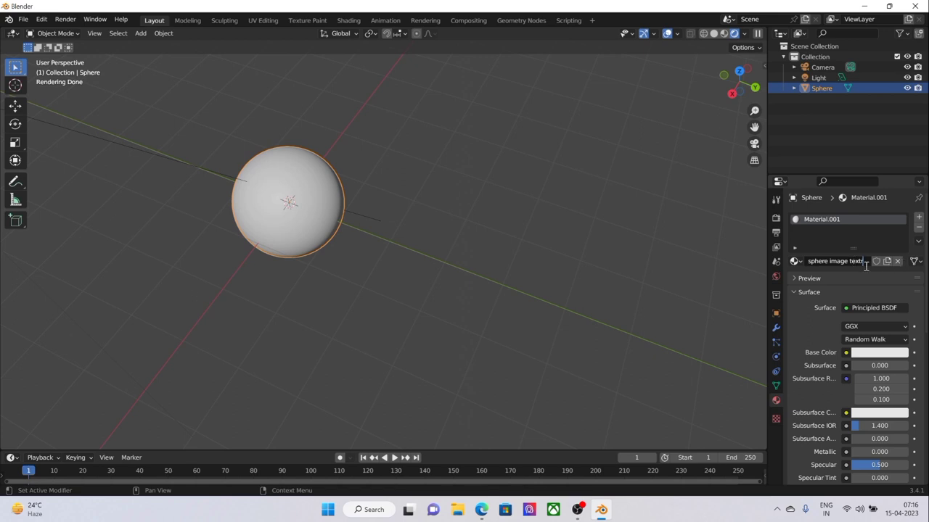
key(Return)
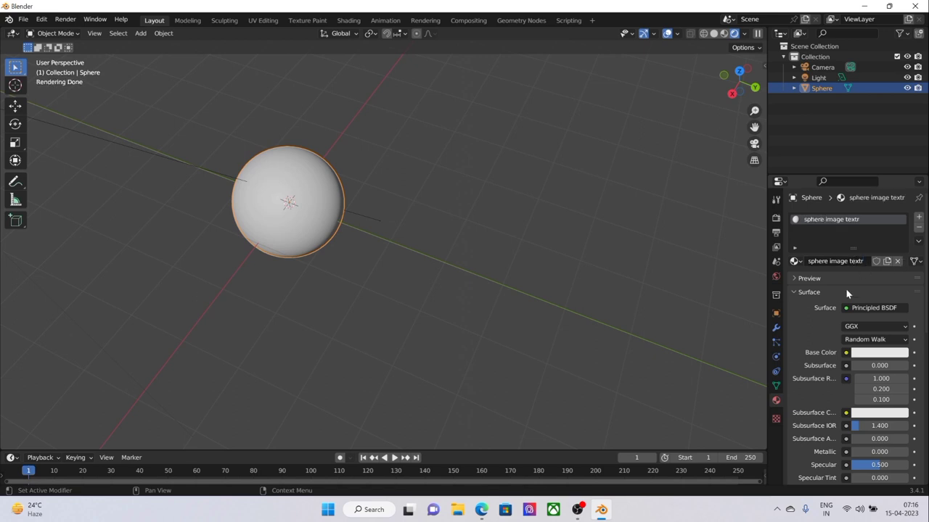
- Feed Base Color from an Image Texture loading 'sphere procedural.png' from the Desktop
scroll(828, 304, down, 2)
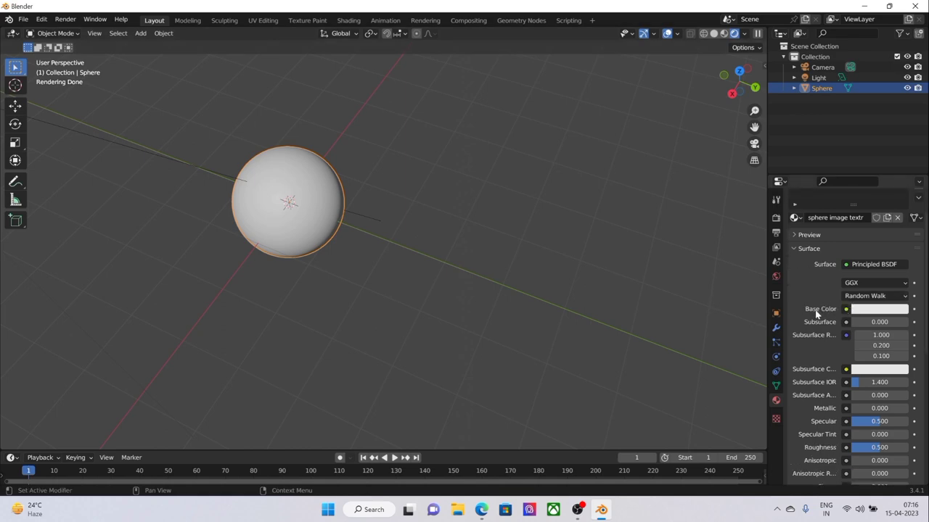
click(846, 309)
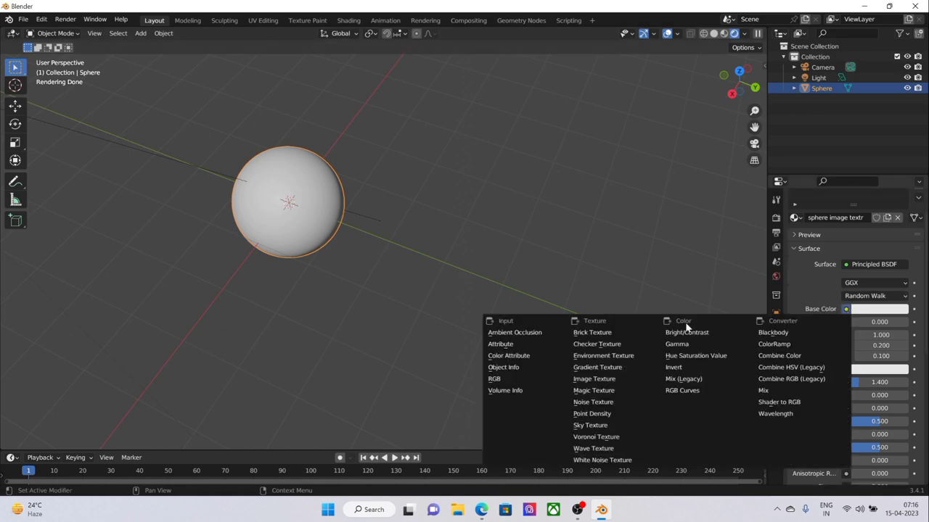
click(595, 379)
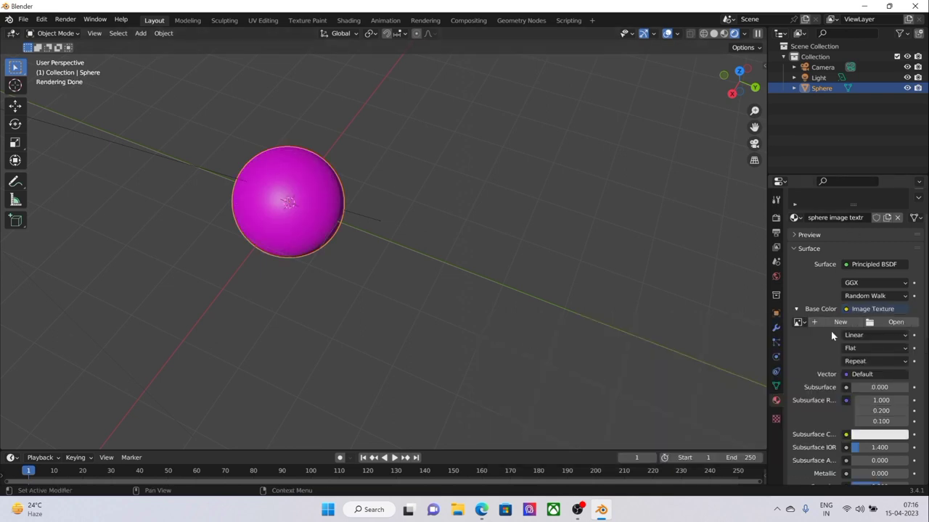
click(878, 325)
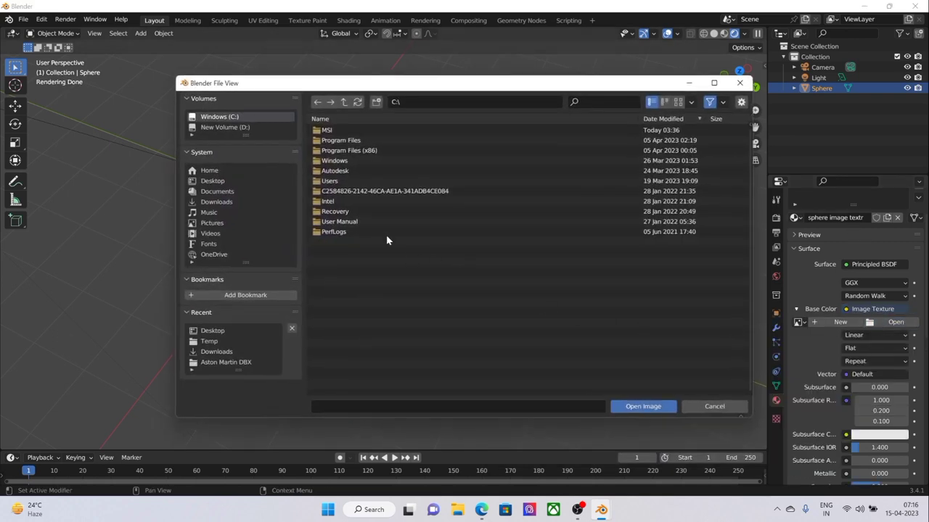
click(212, 181)
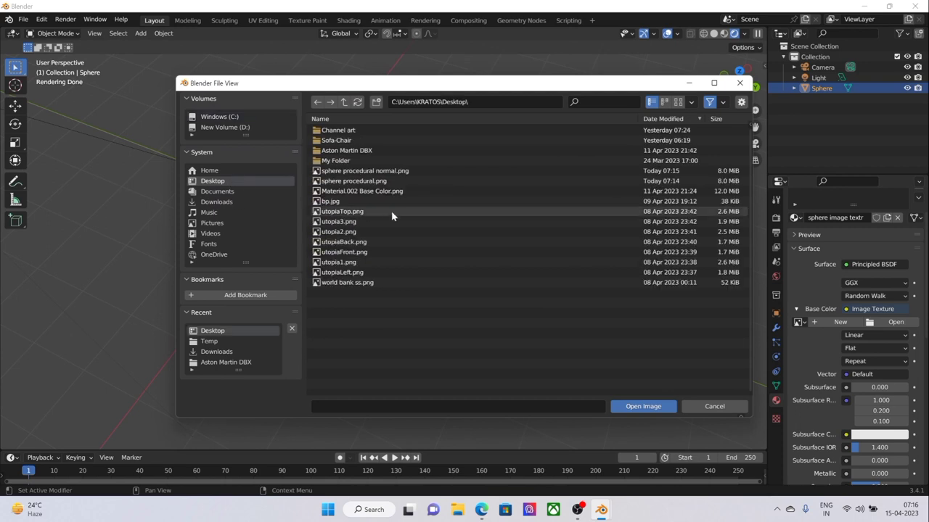
click(363, 182)
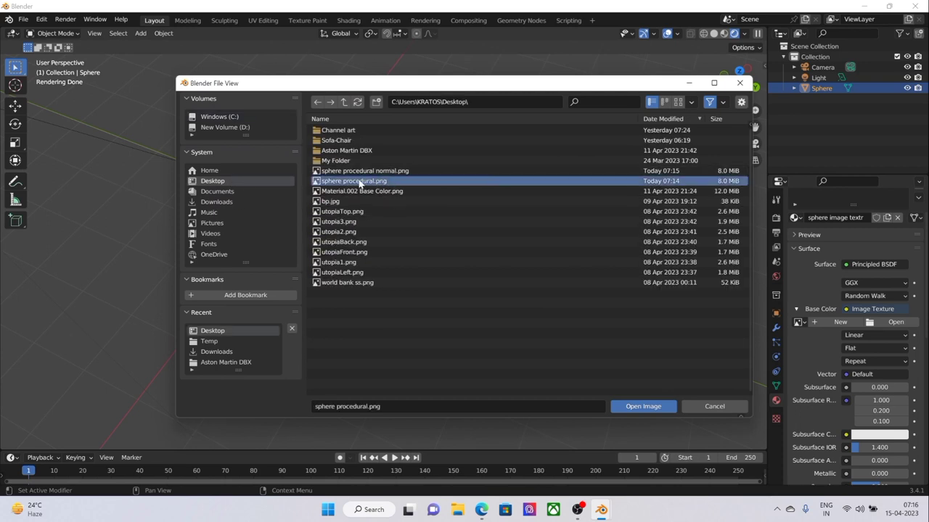
click(628, 407)
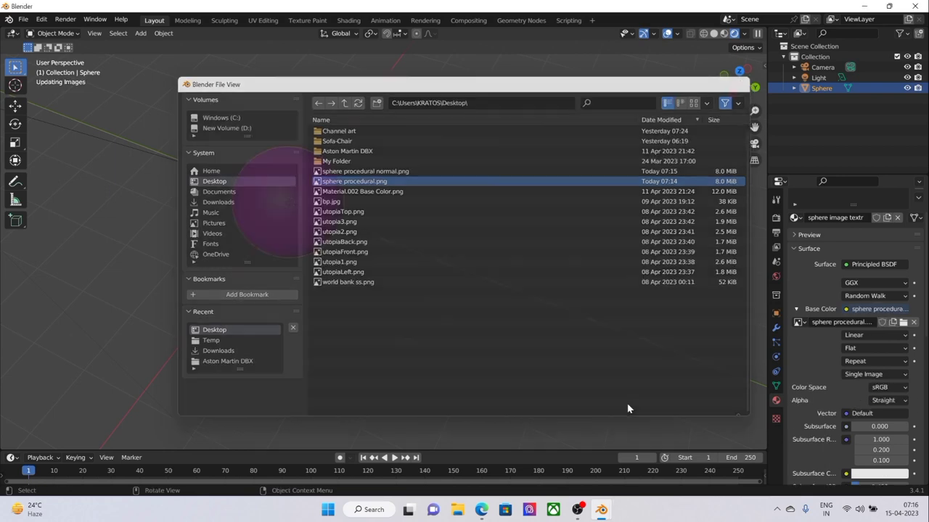
scroll(316, 239, up, 5)
middle_drag(379, 254, 394, 239)
scroll(390, 242, down, 5)
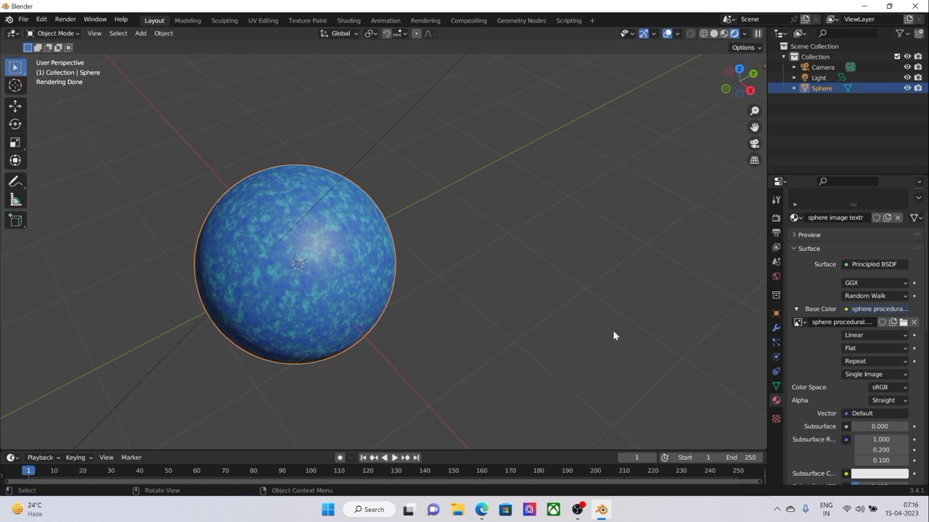
- Switch the render engine to Eevee and frame the sphere
click(777, 220)
scroll(854, 234, up, 3)
click(881, 216)
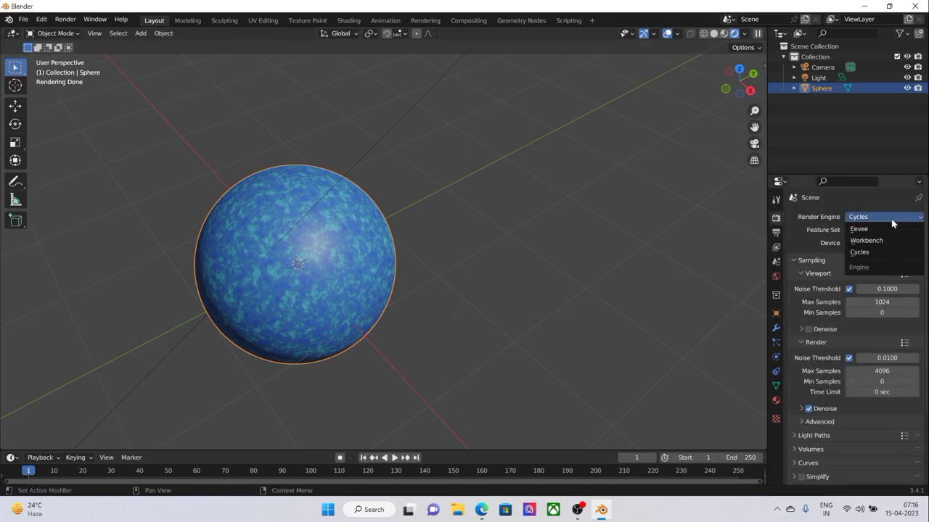
click(875, 230)
middle_drag(459, 247, 444, 249)
key(KP_Decimal)
scroll(472, 240, down, 4)
- Orbit and zoom around the sphere to inspect the blue-cyan baked texture
click(775, 400)
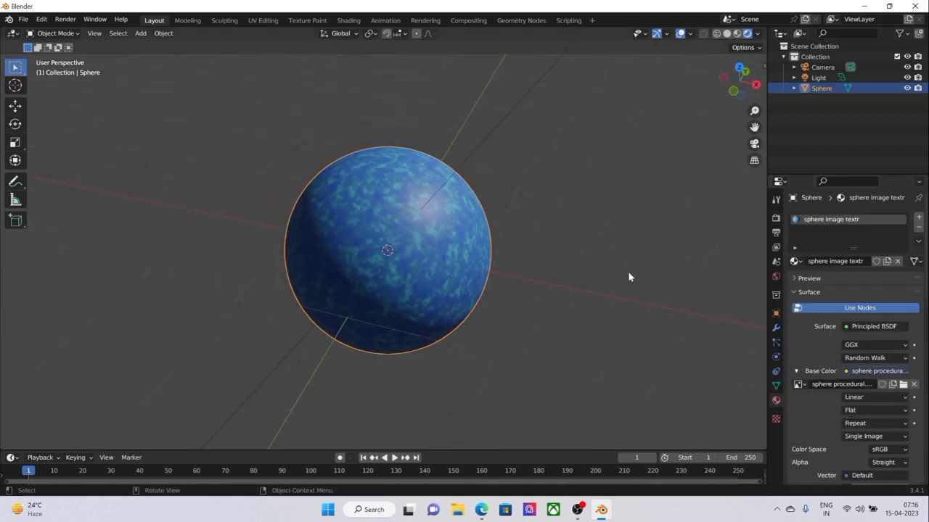
middle_drag(584, 237, 496, 234)
scroll(465, 234, up, 4)
scroll(498, 236, down, 2)
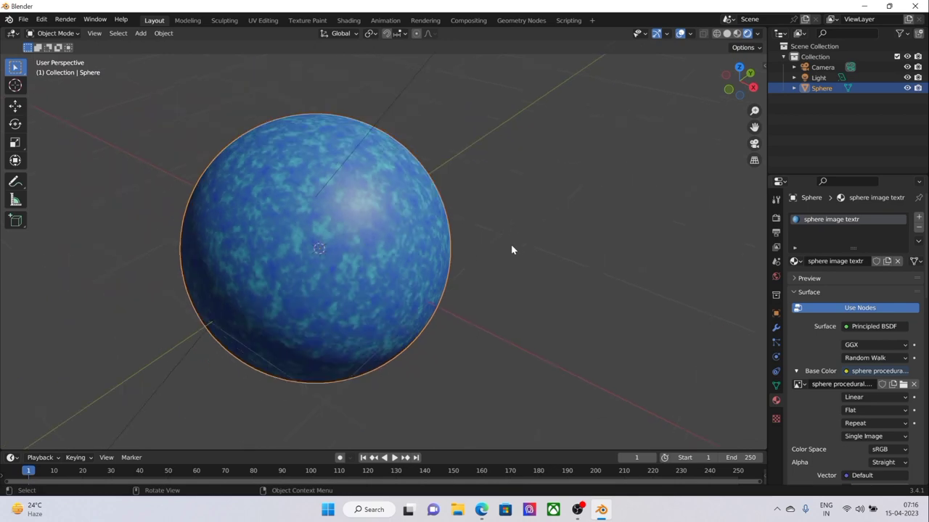
middle_drag(319, 221, 230, 235)
scroll(377, 220, up, 2)
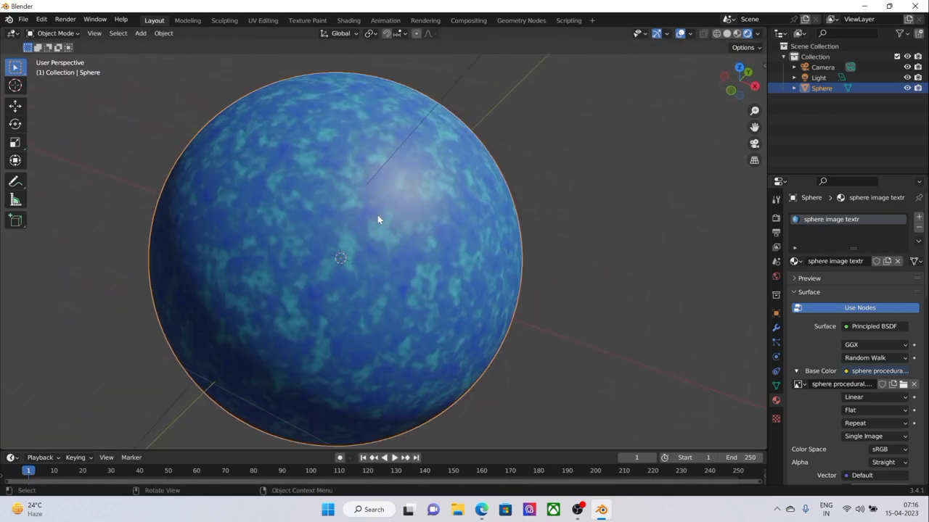
scroll(377, 220, up, 2)
scroll(377, 220, down, 2)
scroll(517, 231, down, 2)
middle_drag(502, 225, 765, 318)
scroll(798, 324, down, 4)
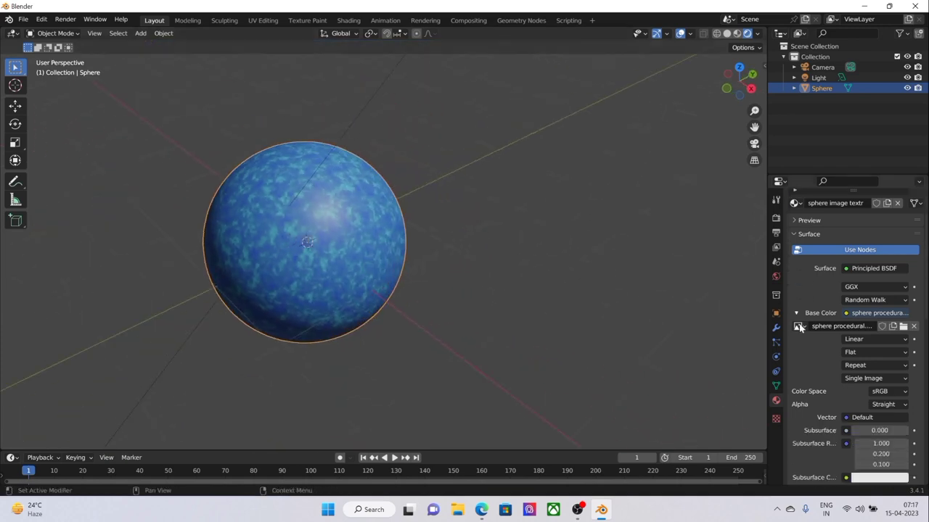
scroll(799, 324, down, 5)
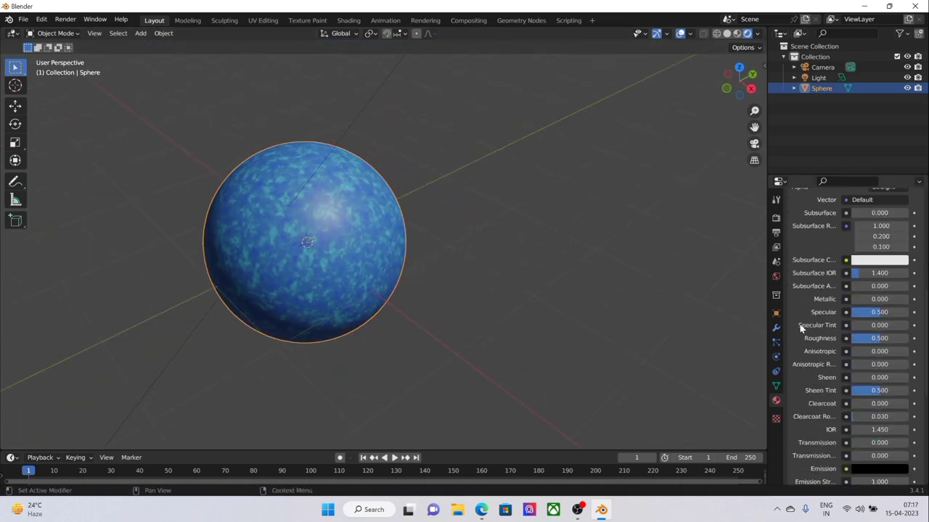
scroll(800, 329, down, 5)
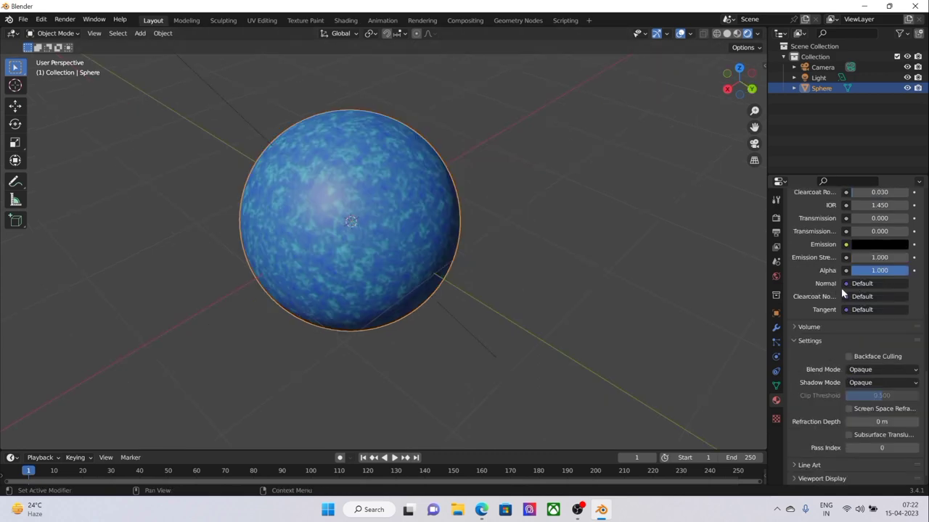
- Plug a Normal Map node into the material's Normal input
click(845, 284)
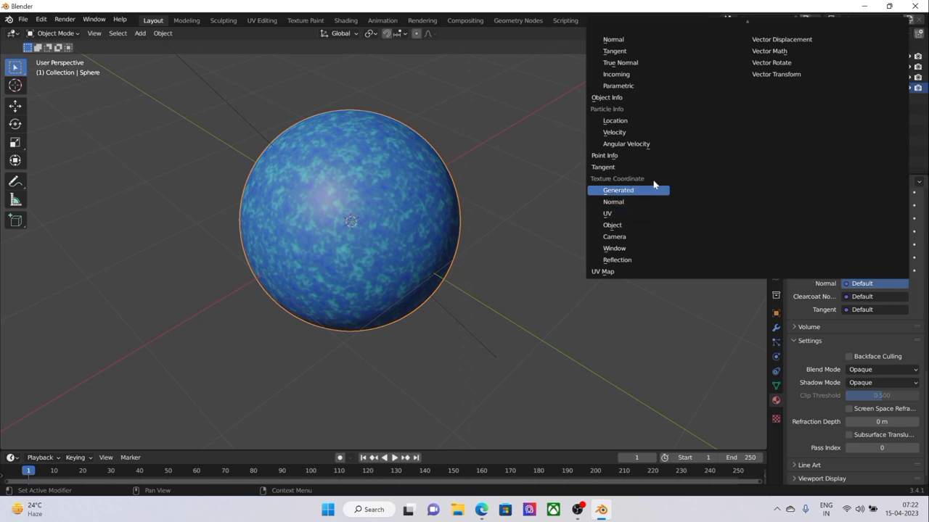
scroll(658, 167, up, 17)
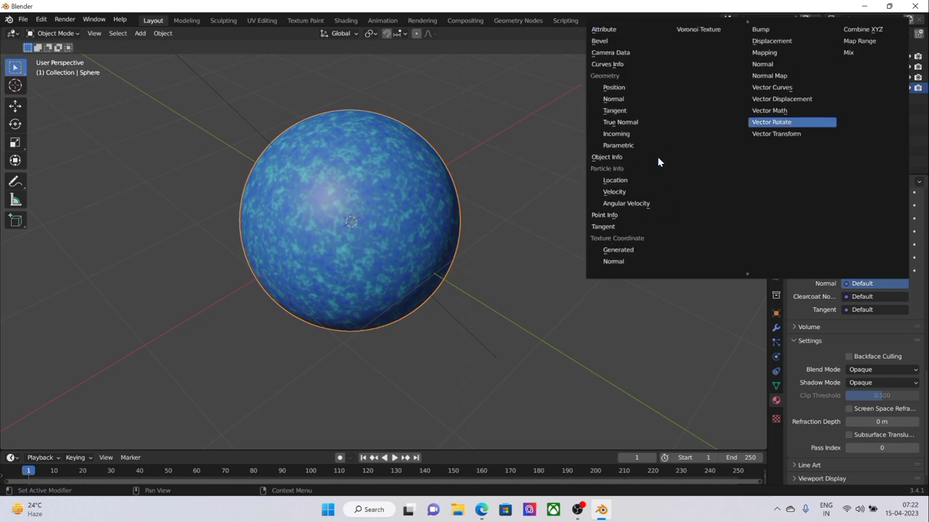
click(775, 77)
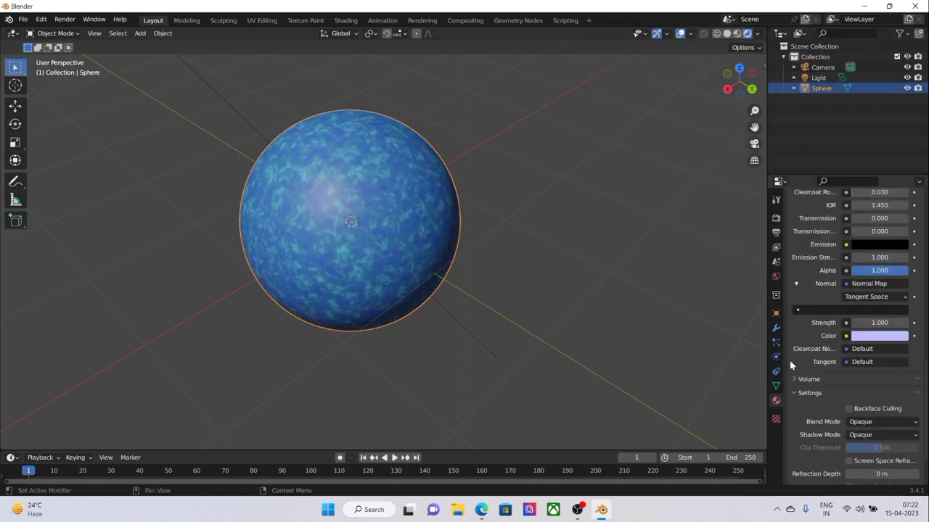
click(797, 284)
click(797, 284)
- Feed an Image Texture into the Normal Map's Color input
click(846, 336)
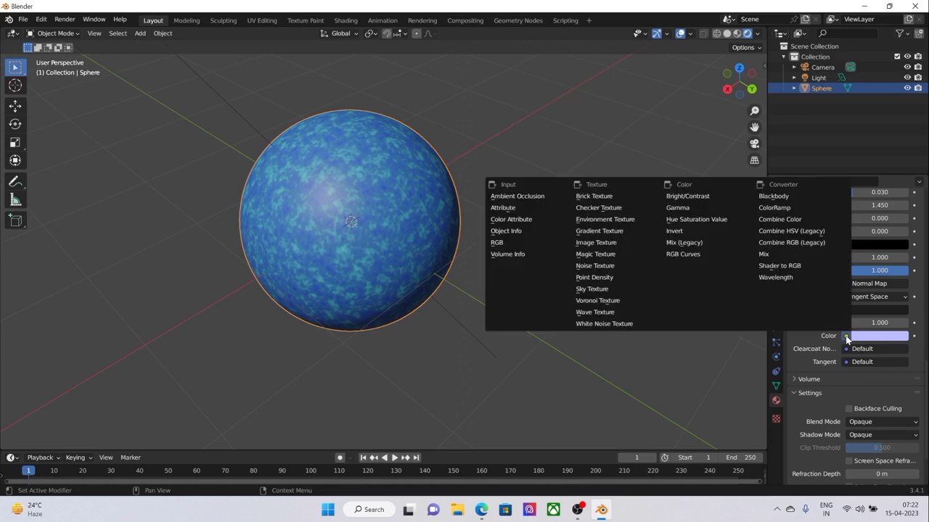
click(846, 336)
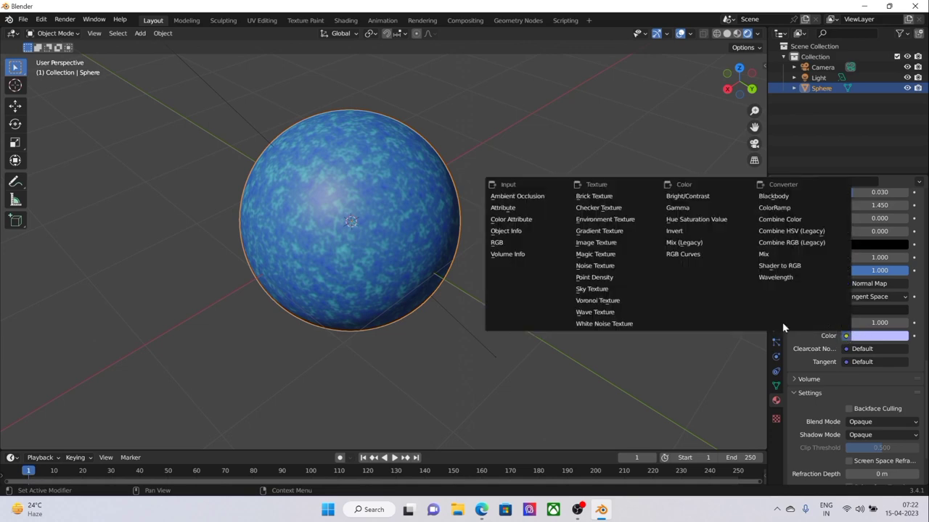
click(602, 244)
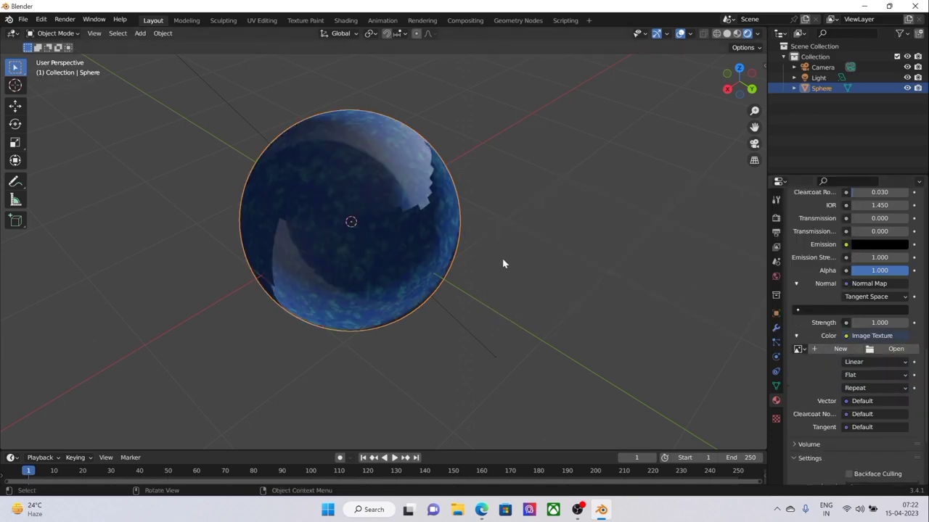
middle_drag(501, 263, 497, 244)
scroll(454, 249, up, 3)
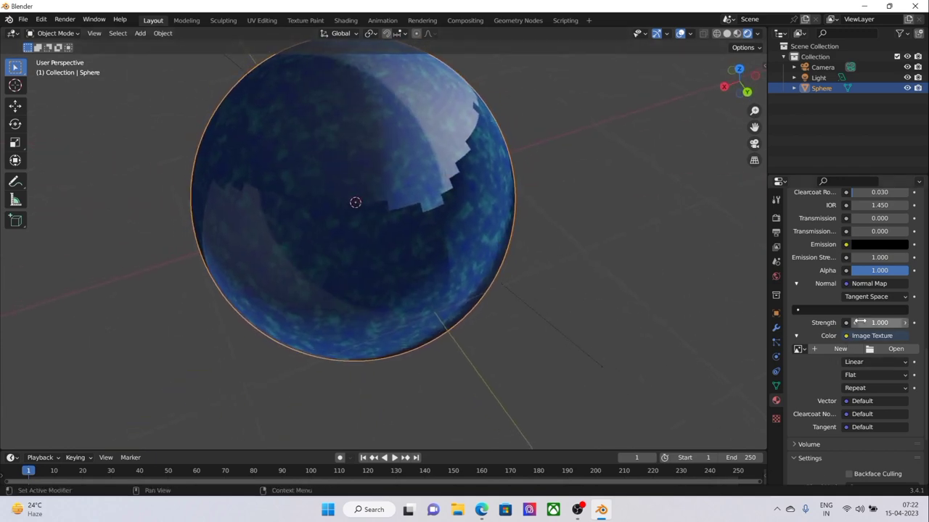
- Load sphere procedural normal.png from the Desktop into that image texture
click(891, 349)
click(217, 182)
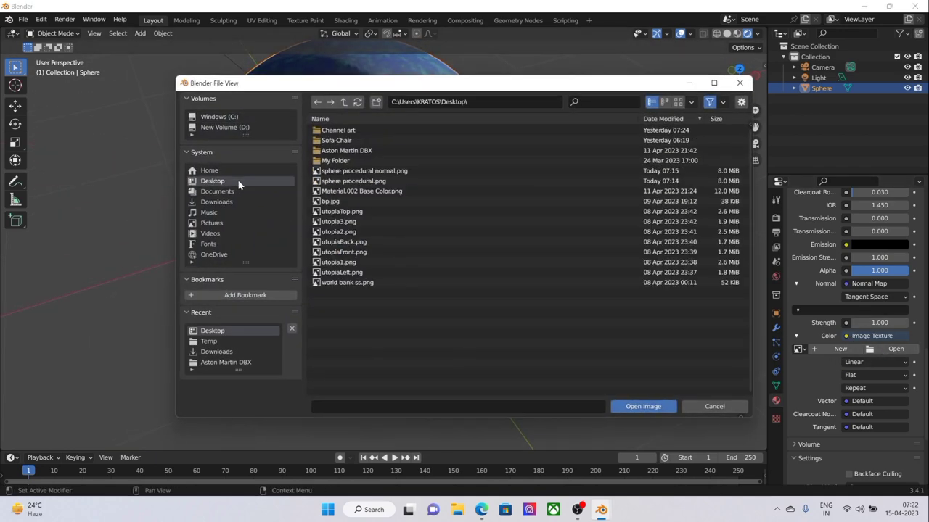
click(398, 172)
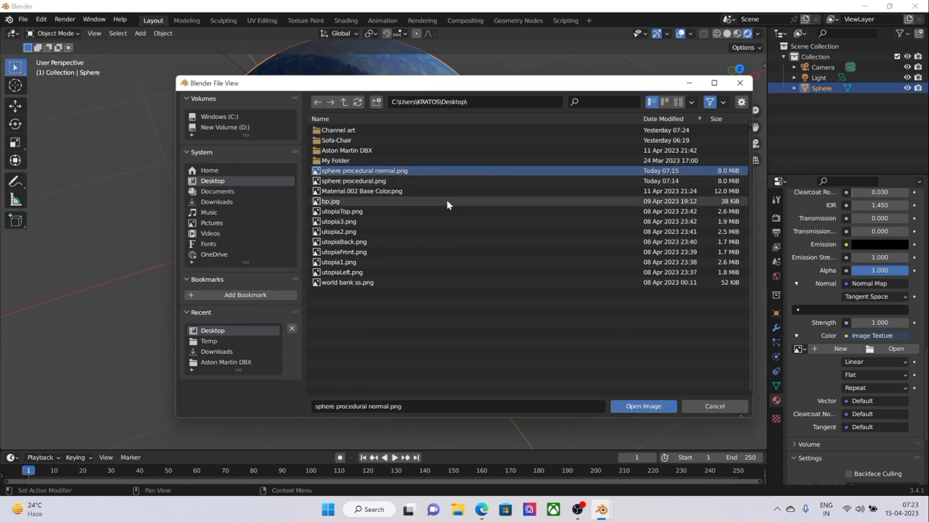
click(643, 406)
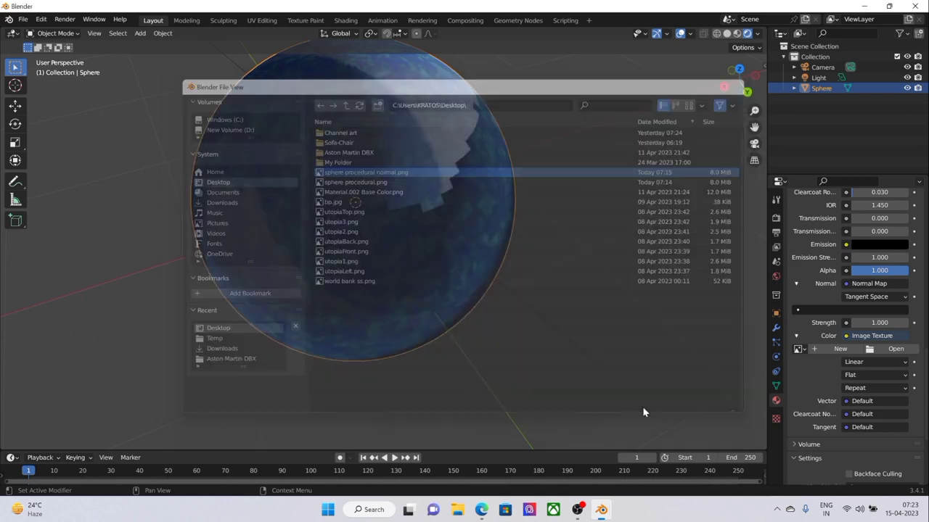
mouse_move(512, 224)
middle_down()
mouse_move(590, 108)
mouse_move(387, 201)
mouse_move(485, 213)
mouse_move(578, 176)
mouse_move(566, 206)
mouse_move(428, 252)
mouse_move(356, 241)
mouse_move(521, 216)
middle_up()
- Assign the SPhere procedural material to the sphere from the material list
scroll(521, 217, down, 3)
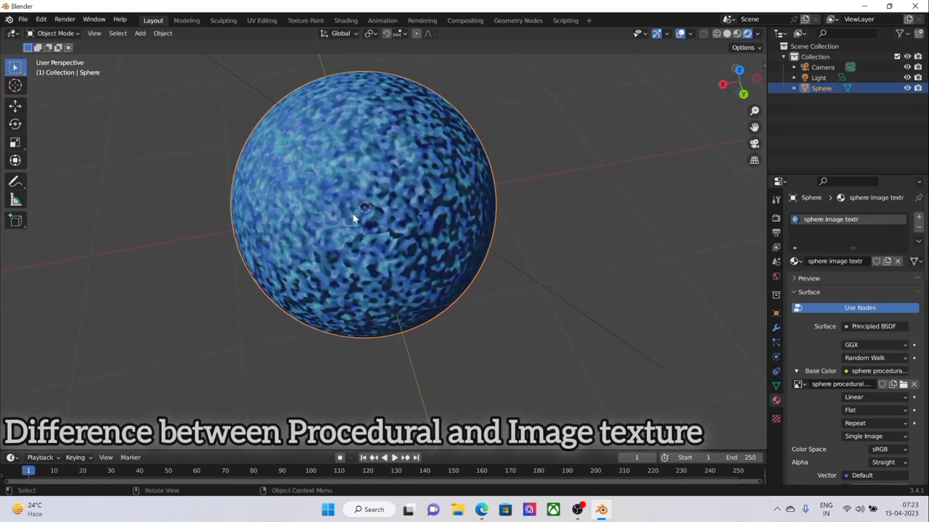
scroll(348, 212, up, 3)
middle_drag(391, 216, 405, 241)
click(795, 261)
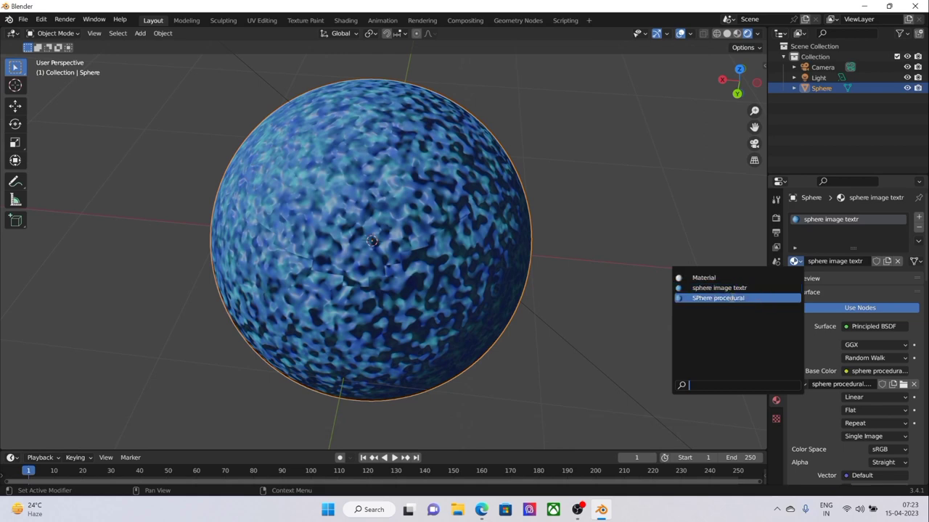
click(735, 301)
mouse_move(499, 226)
middle_down()
mouse_move(442, 214)
mouse_move(508, 229)
middle_up()
- Compare briefly with sphere image textr, then reassign SPhere procedural to the sphere
click(794, 262)
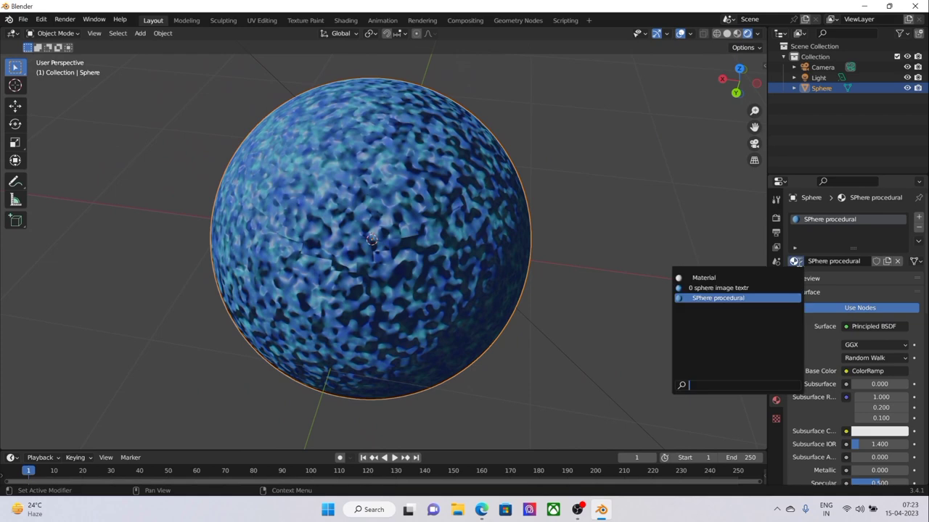
click(719, 288)
middle_drag(341, 196, 373, 208)
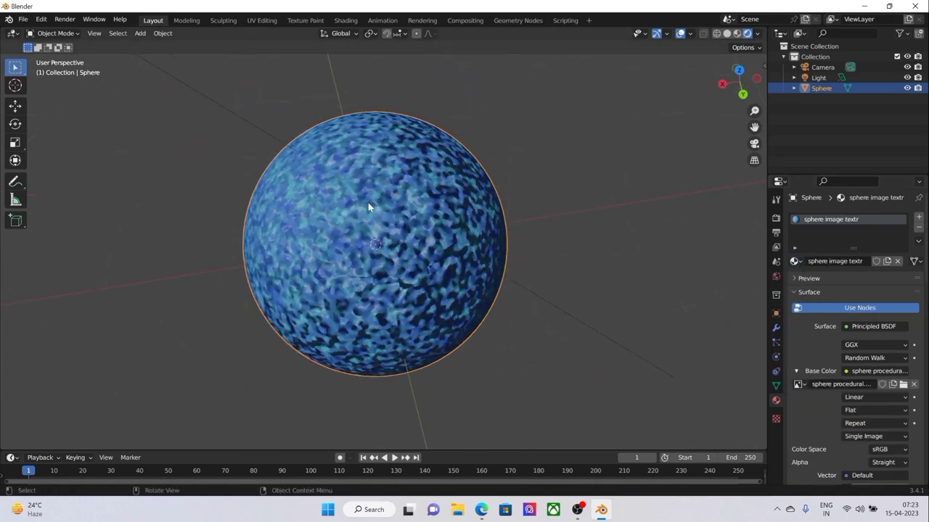
scroll(383, 194, down, 3)
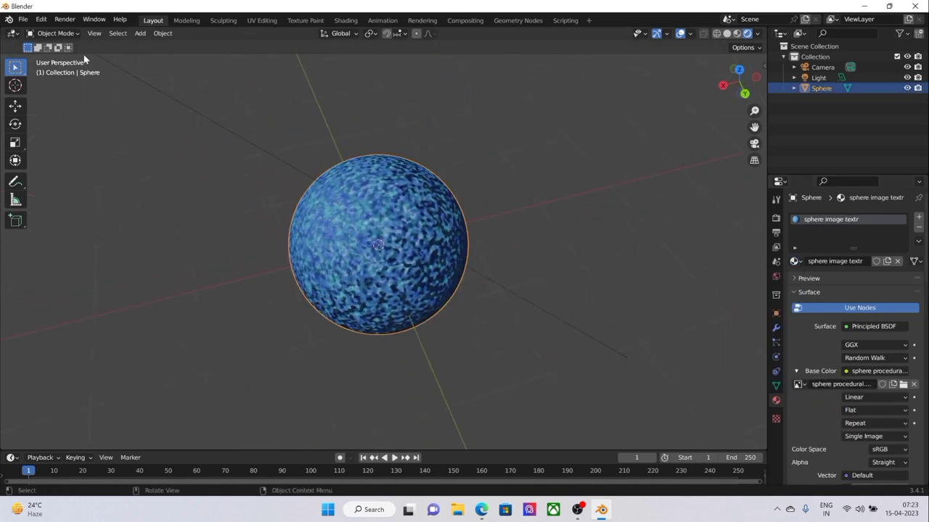
click(794, 261)
click(732, 297)
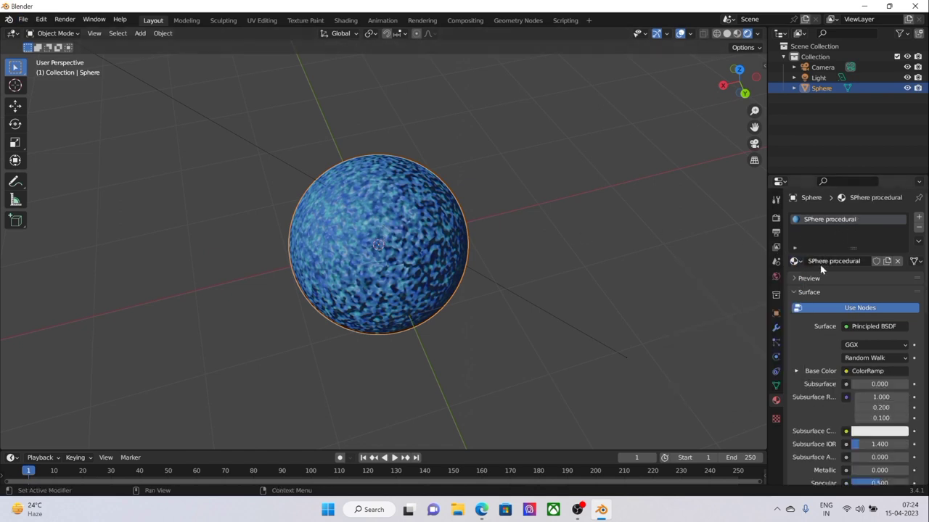
- Start an FBX export with the texture Path Mode set to Copy
click(23, 20)
mouse_move(50, 177)
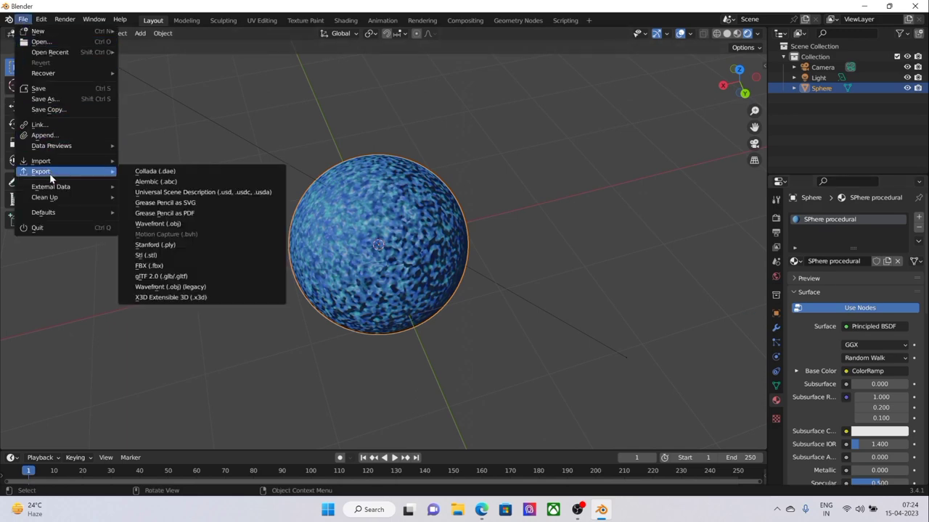
click(162, 266)
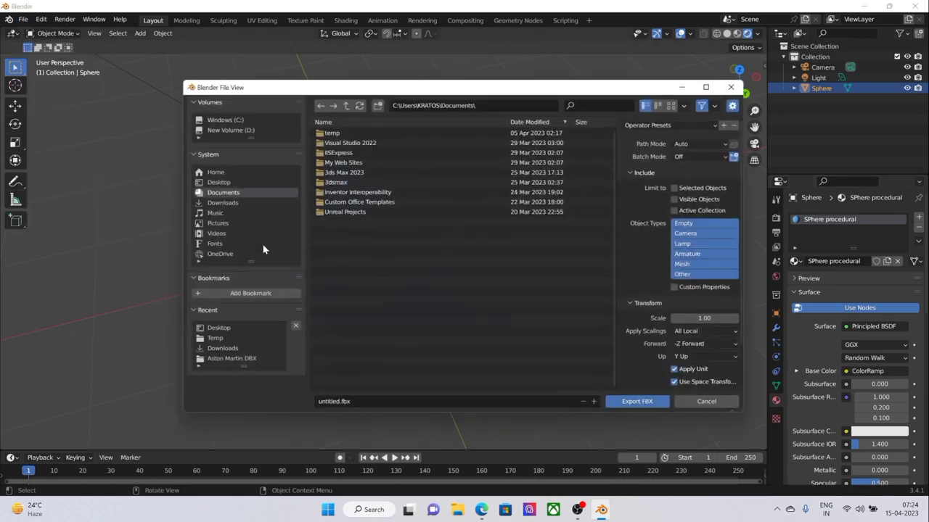
click(710, 142)
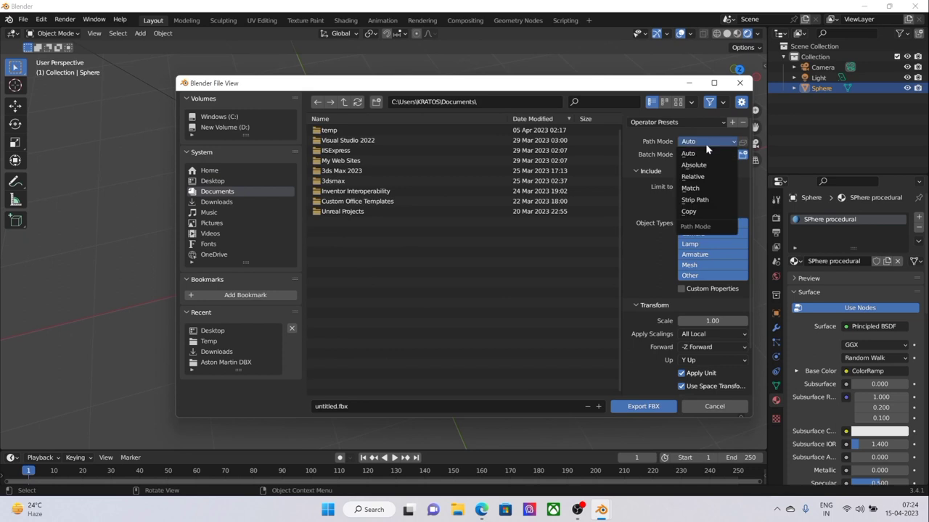
click(703, 211)
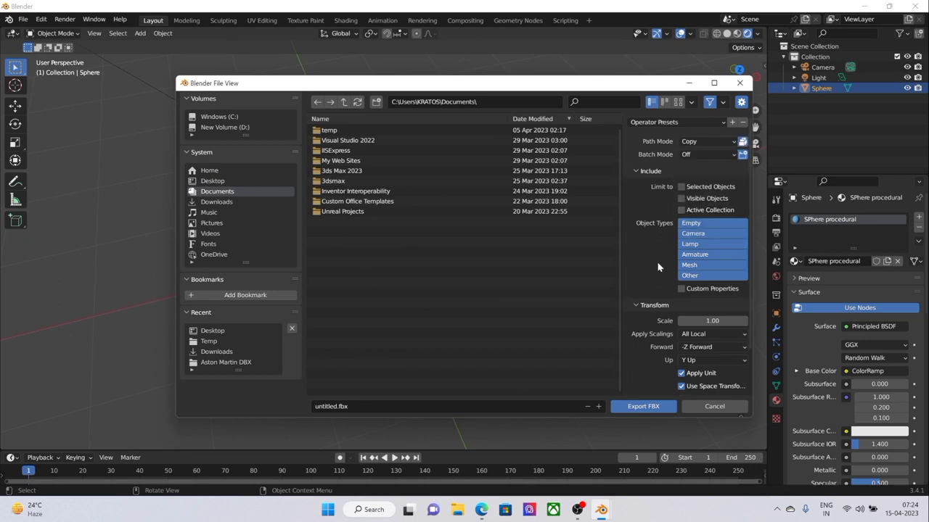
- Name the export procedural.fbx and save it to the Desktop
scroll(657, 261, down, 3)
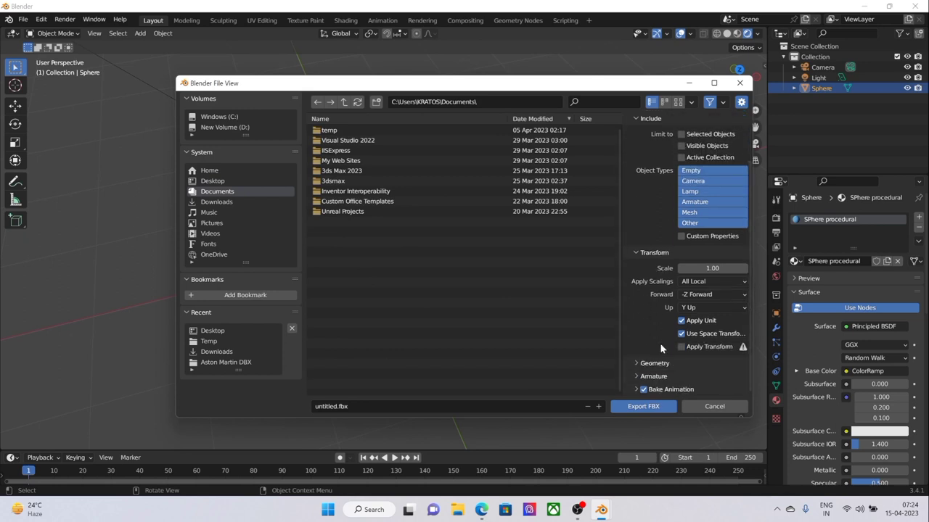
scroll(647, 328, up, 3)
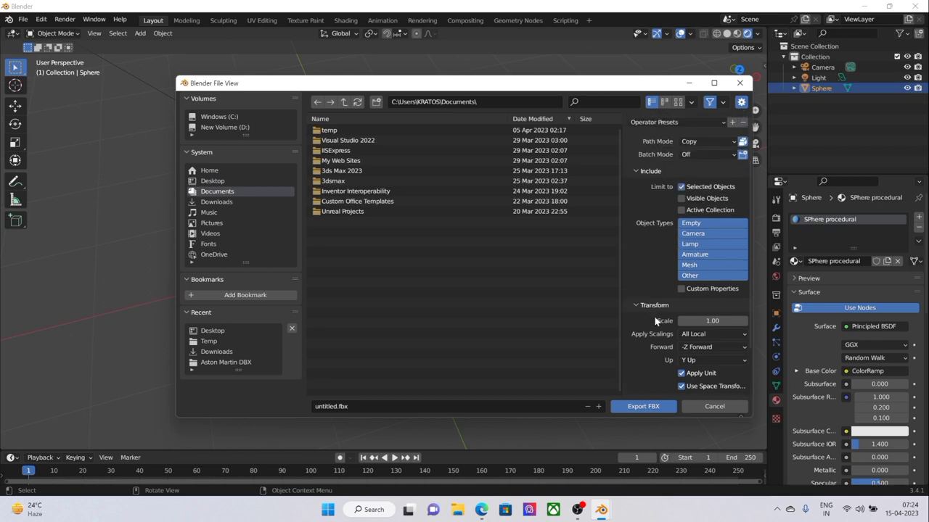
scroll(657, 321, down, 3)
click(401, 406)
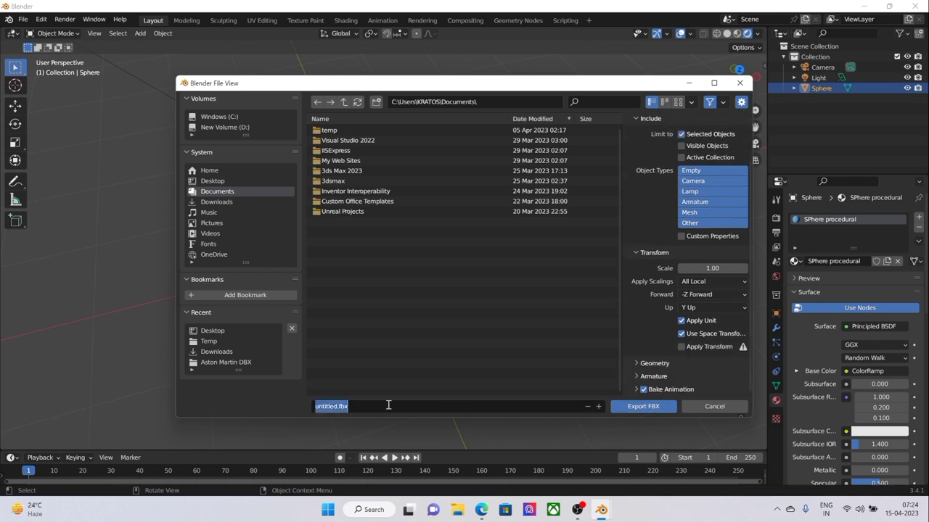
text(procedural)
click(212, 180)
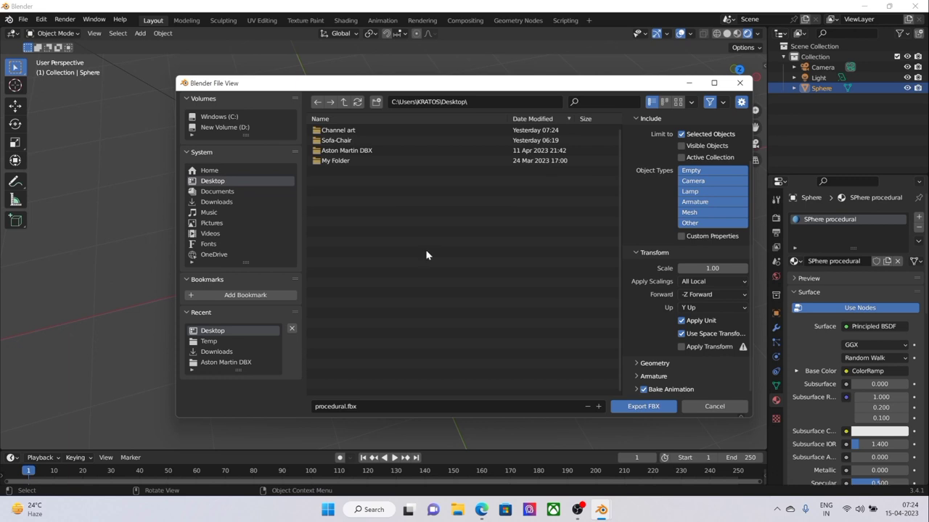
click(631, 405)
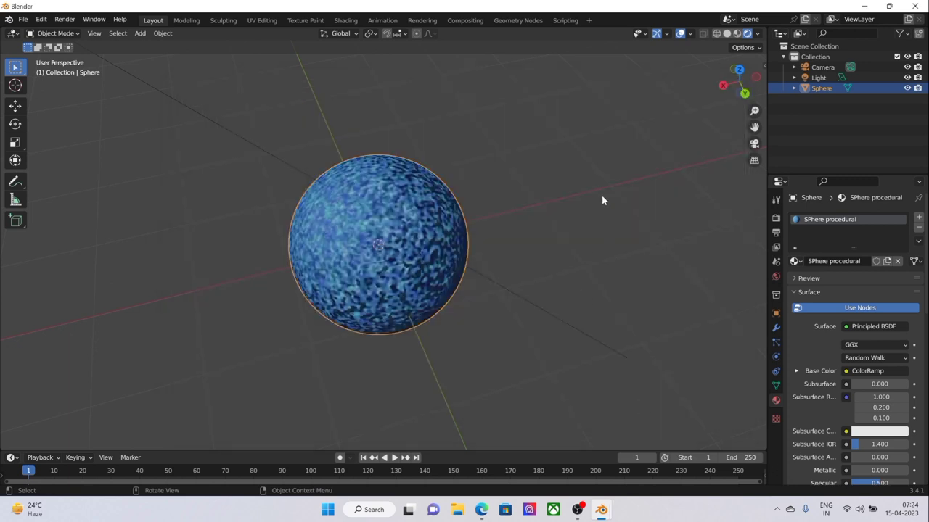
- Reselect the sphere and switch its material to sphere image textr
click(602, 200)
middle_drag(603, 200, 429, 251)
click(428, 251)
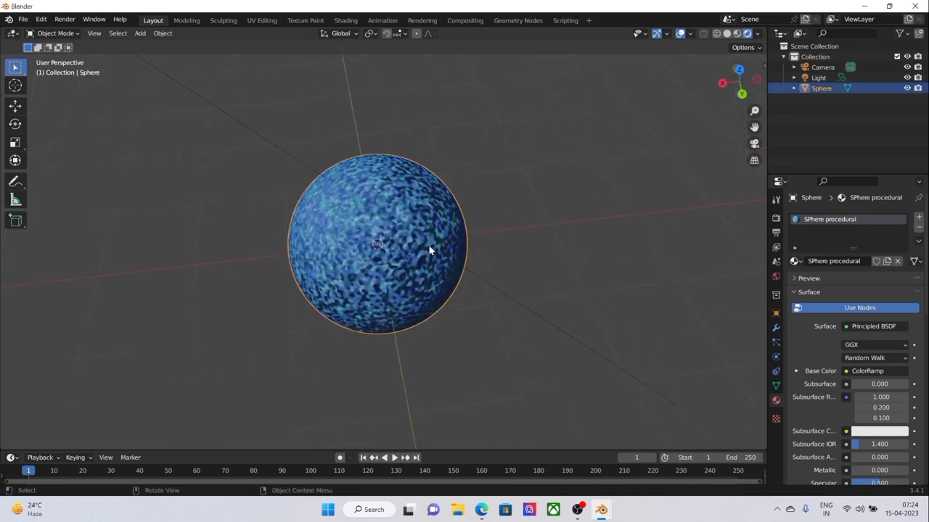
click(796, 261)
click(719, 288)
middle_drag(738, 255, 472, 203)
- Export the sphere as FBX to the Desktop, renamed imagetextr.fbx
click(23, 19)
mouse_move(45, 173)
click(149, 265)
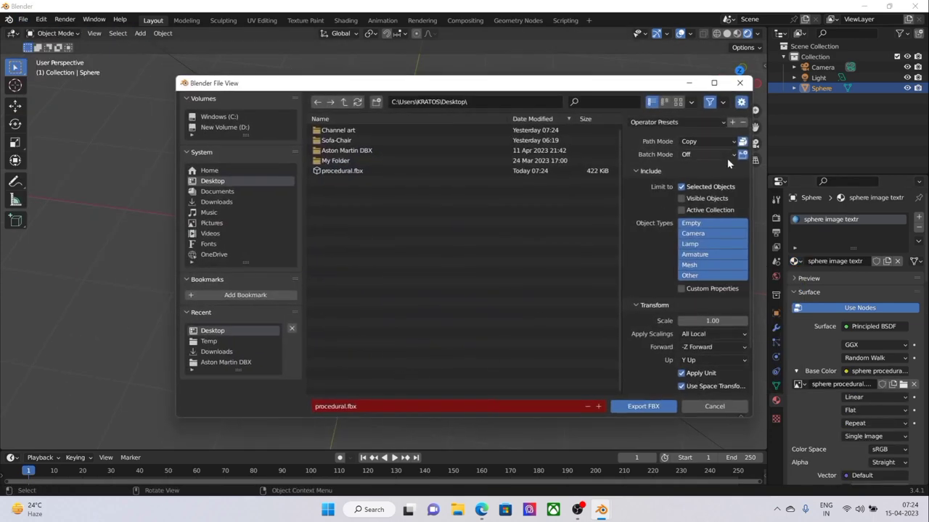
scroll(661, 344, down, 2)
click(347, 407)
click(347, 407)
key(shift+Home)
key(BackSpace)
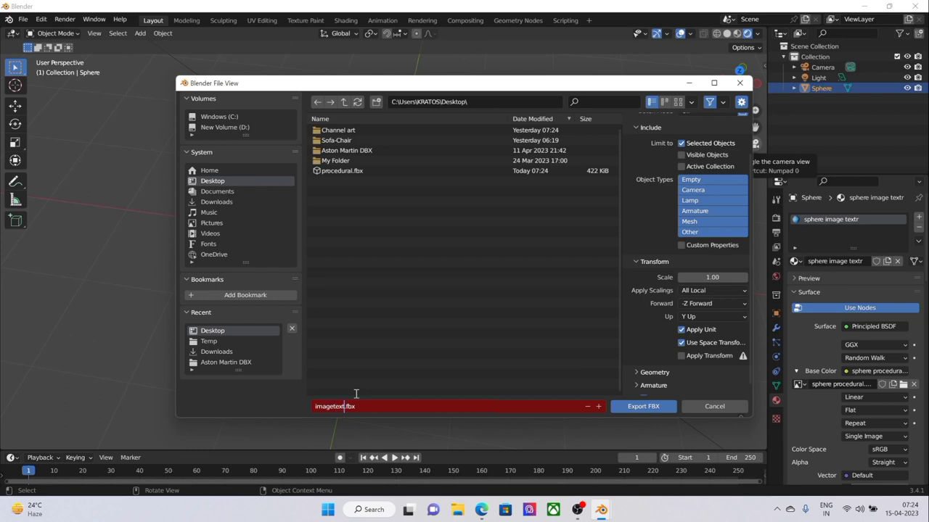
click(608, 398)
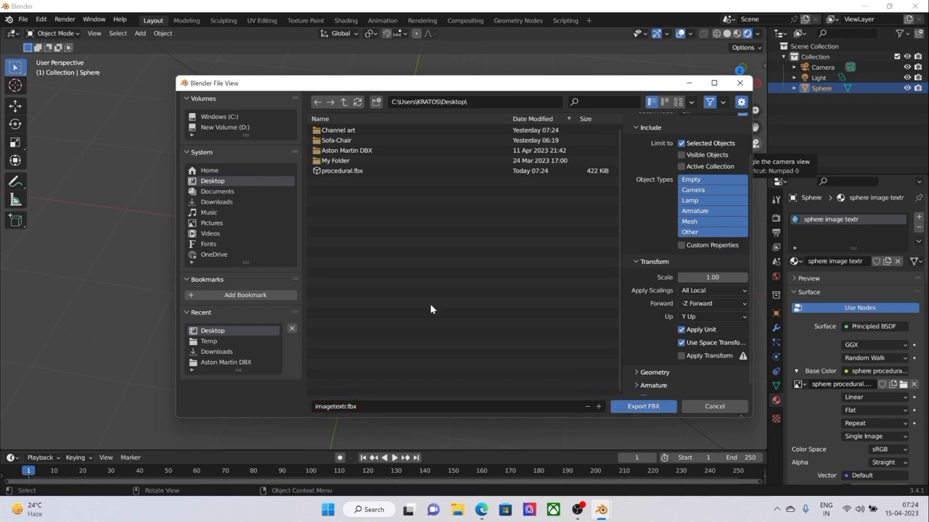
click(628, 407)
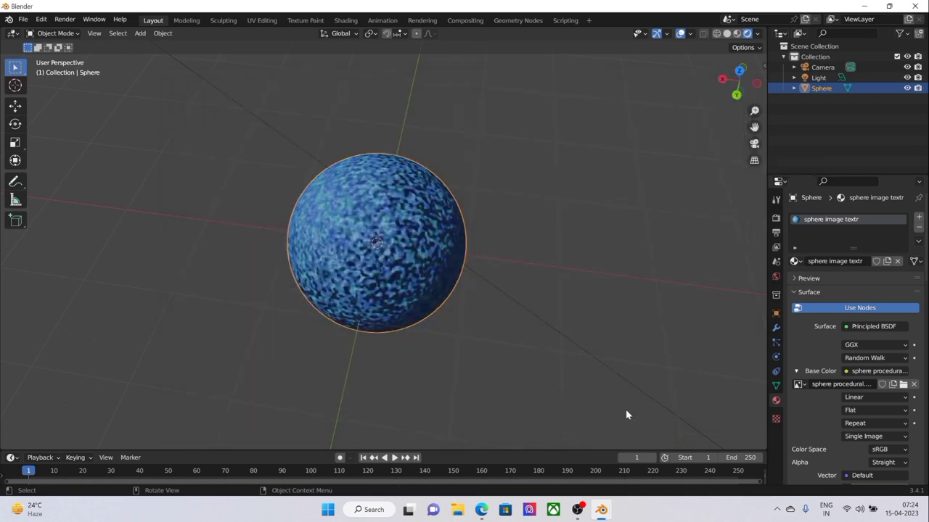
- Minimize Blender and the recorder window to reveal the desktop
click(865, 6)
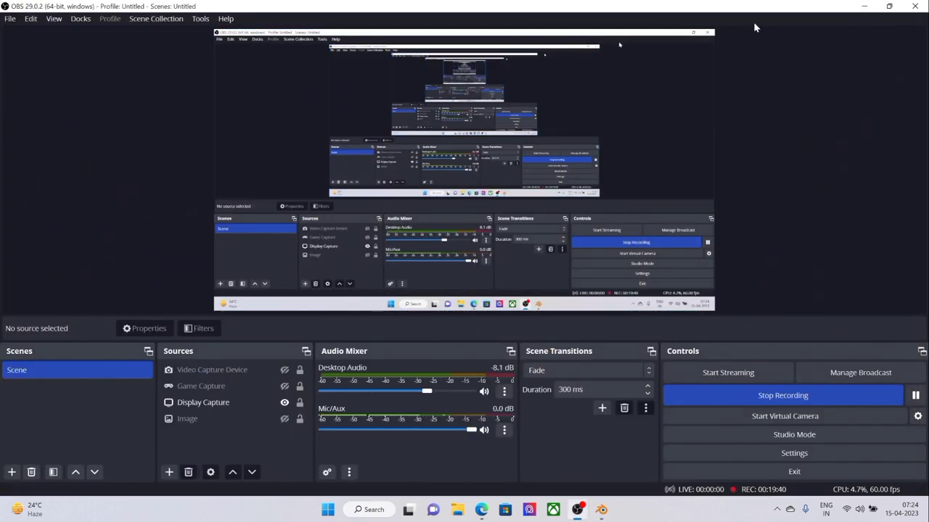
click(864, 6)
right_click(385, 145)
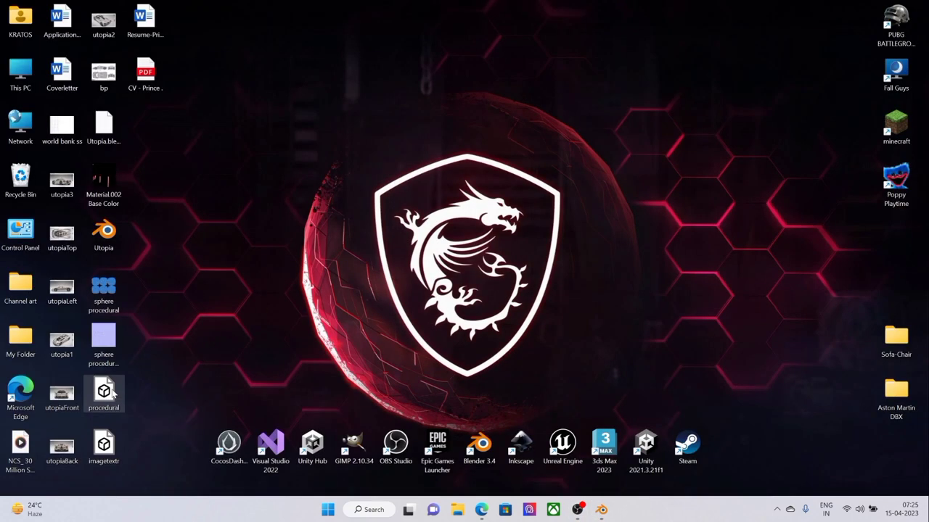
- Open procedural.fbx in 3D Viewer, inspect the plain grey sphere, and close it
double_click(111, 392)
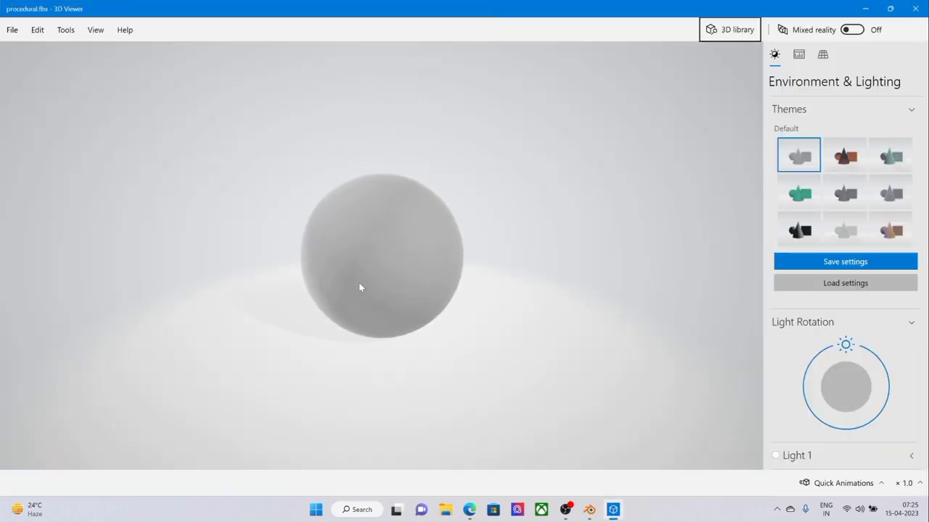
drag(360, 288, 324, 387)
key(alt+F4)
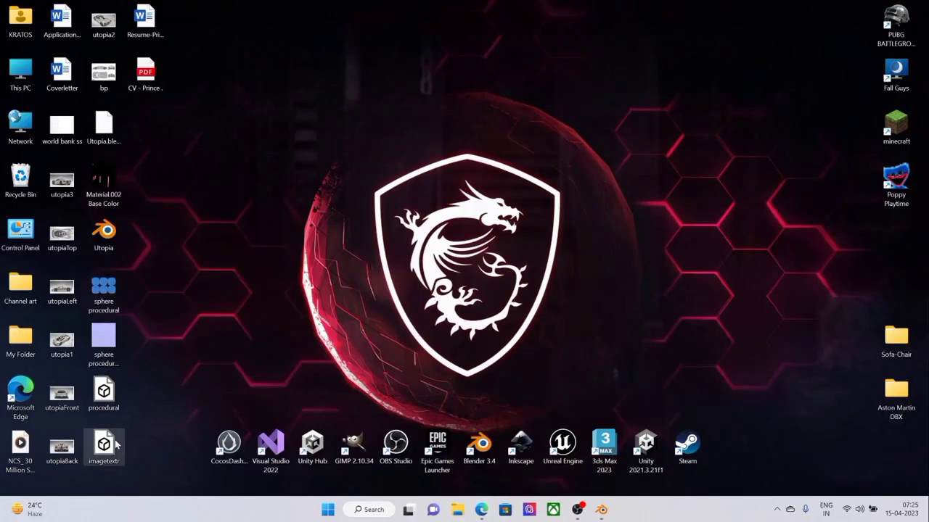
- Open imagetextr.fbx in 3D Viewer and orbit and zoom around the blue-cyan textured sphere
double_click(104, 445)
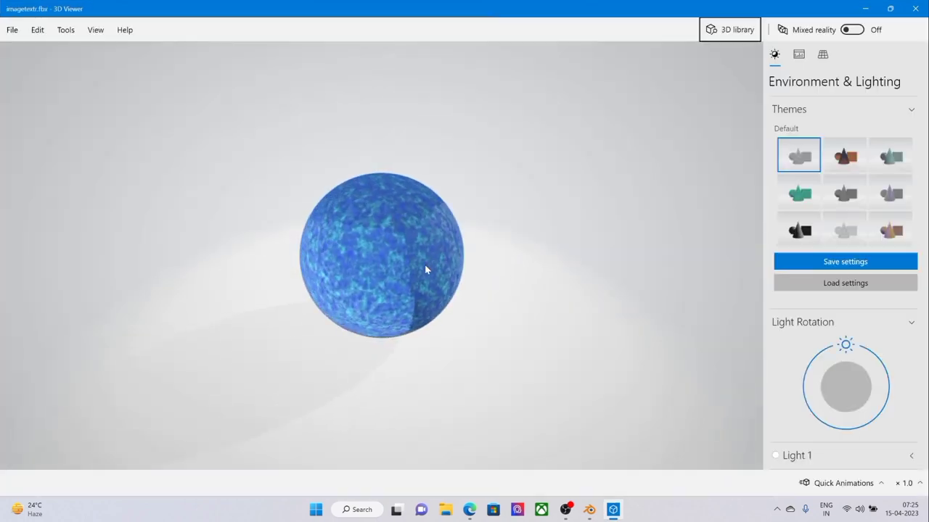
drag(425, 264, 388, 285)
scroll(416, 272, up, 3)
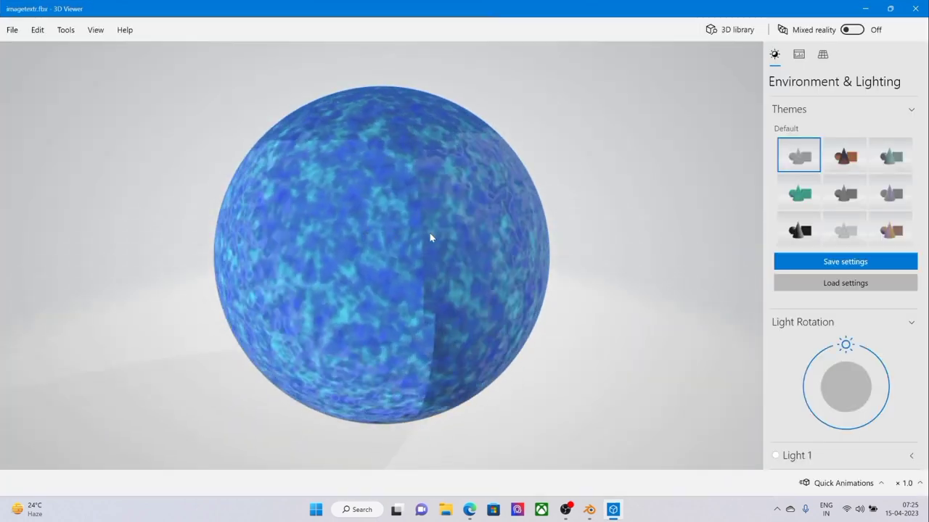
drag(424, 241, 330, 267)
drag(242, 326, 238, 249)
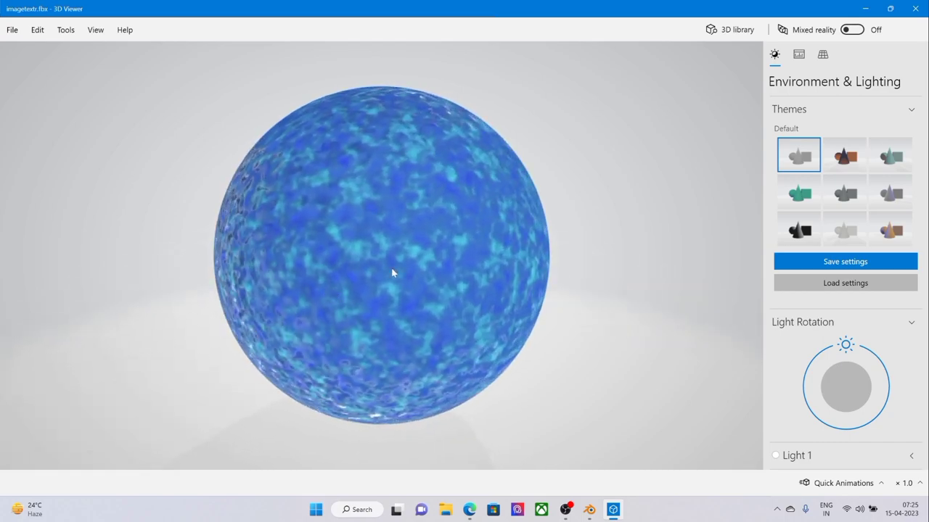
drag(431, 253, 406, 233)
scroll(405, 224, down, 5)
scroll(385, 270, up, 5)
drag(390, 276, 284, 274)
- Close the viewer, return to Blender, and orbit and zoom around the textured sphere
click(916, 8)
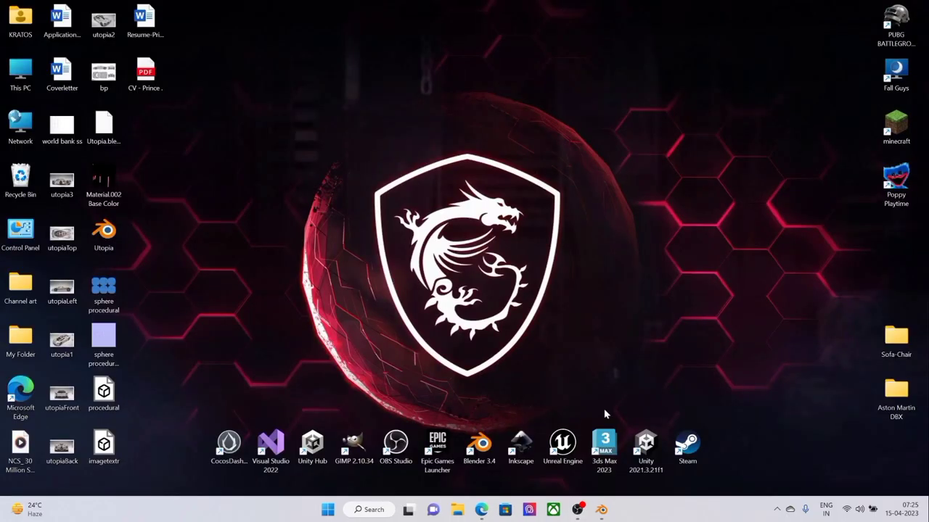
click(601, 510)
middle_drag(495, 295, 399, 220)
scroll(345, 220, up, 3)
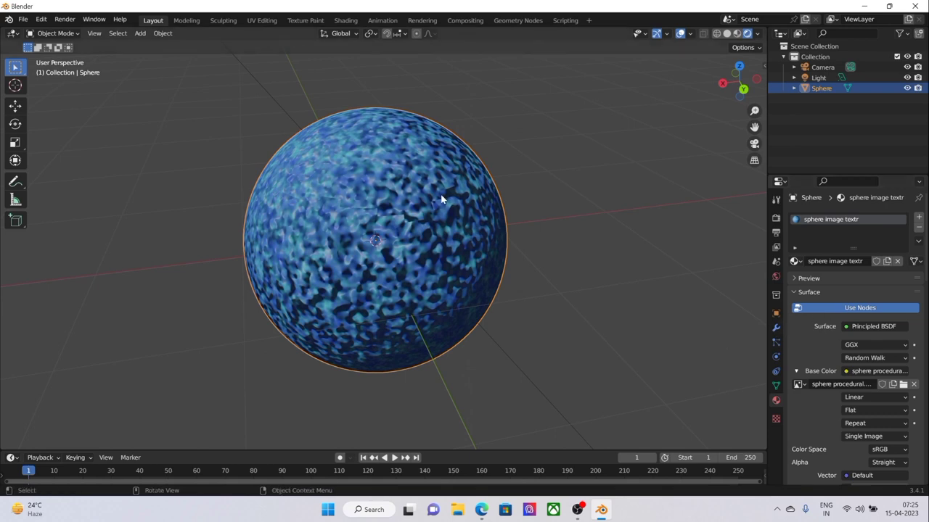
middle_drag(512, 223, 649, 298)
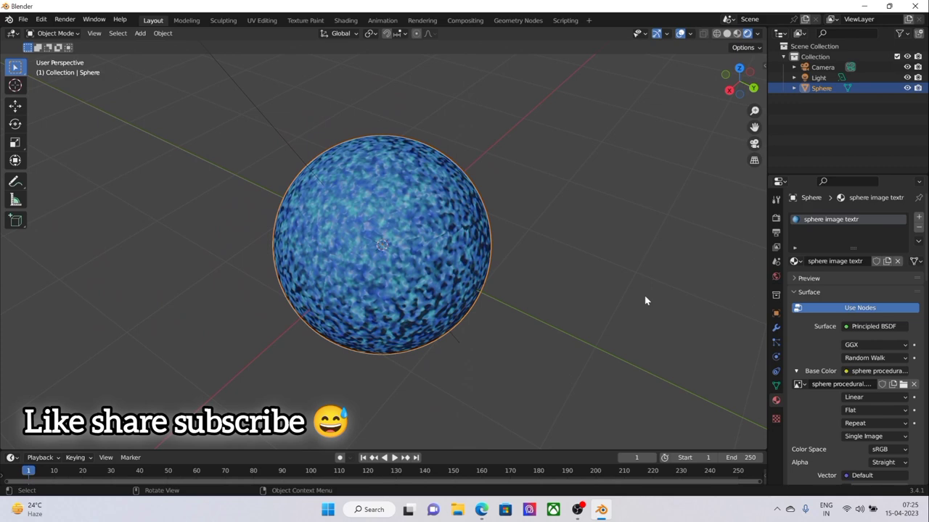